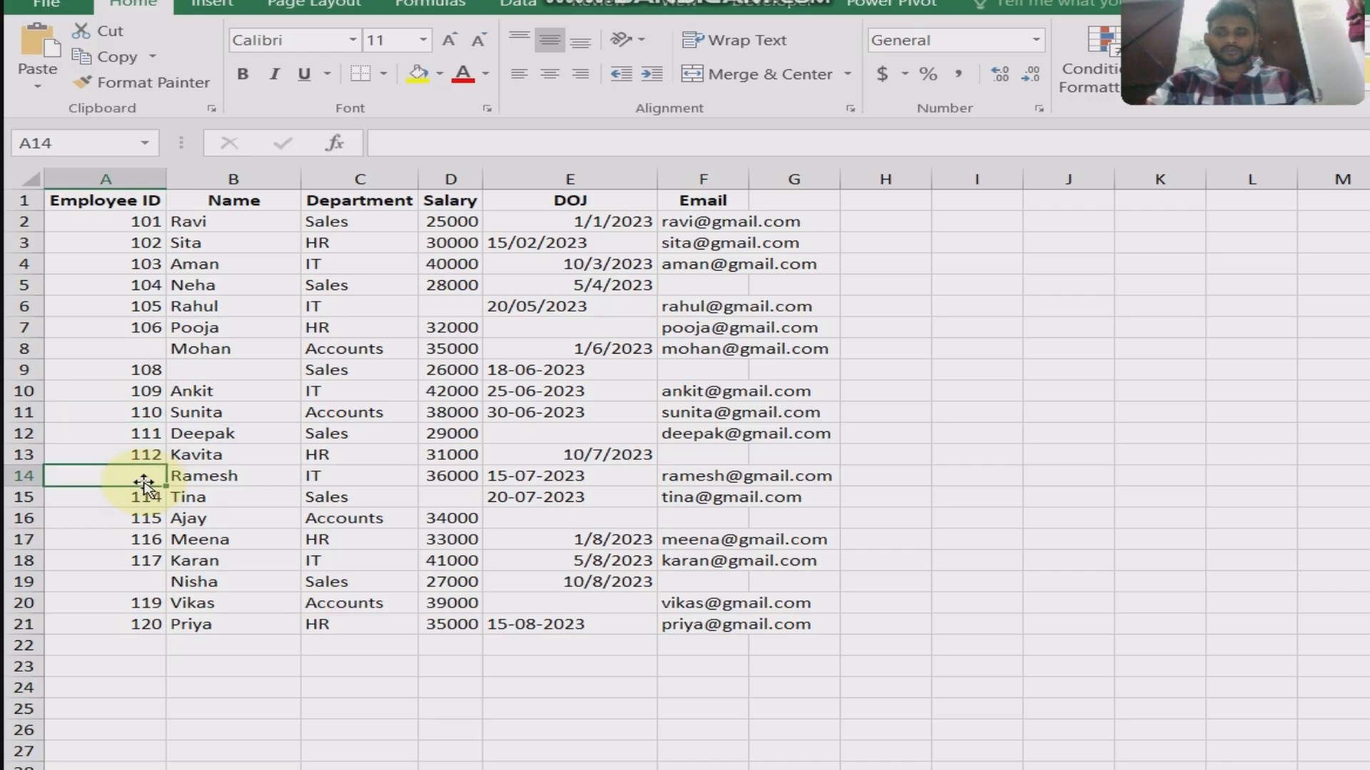
# Begin a COUNTA formula in cell A23, beneath the Employee ID column.
pyautogui.click(106, 651)
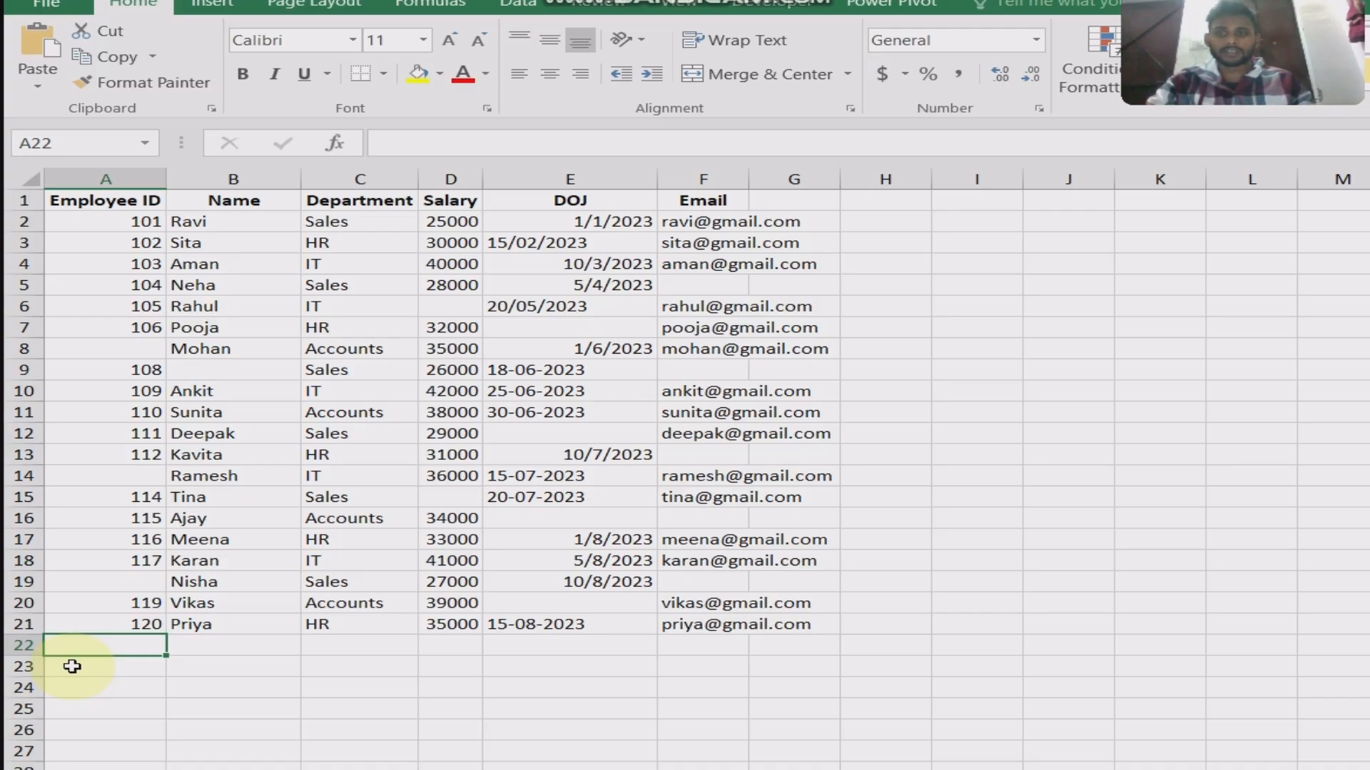
pyautogui.doubleClick(72, 666)
pyautogui.write('=coun')
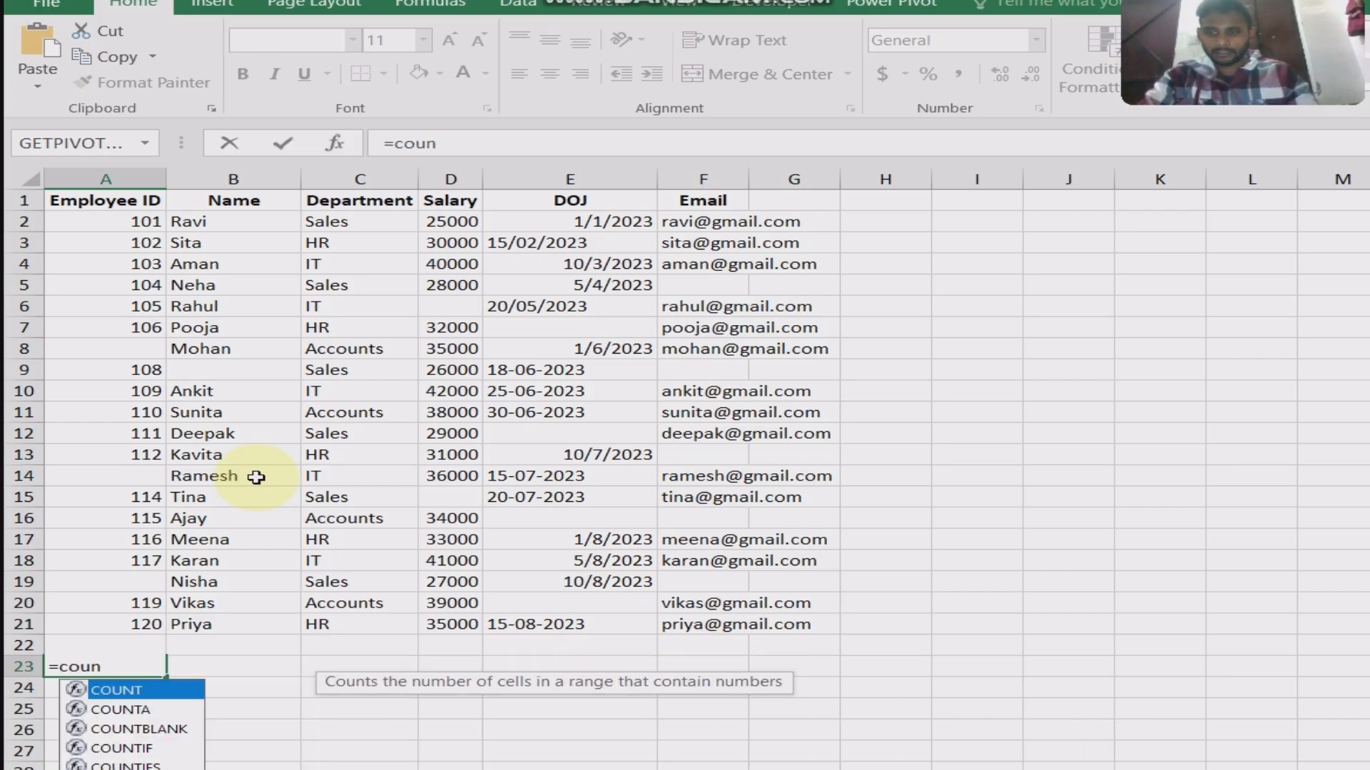
pyautogui.press('Down')
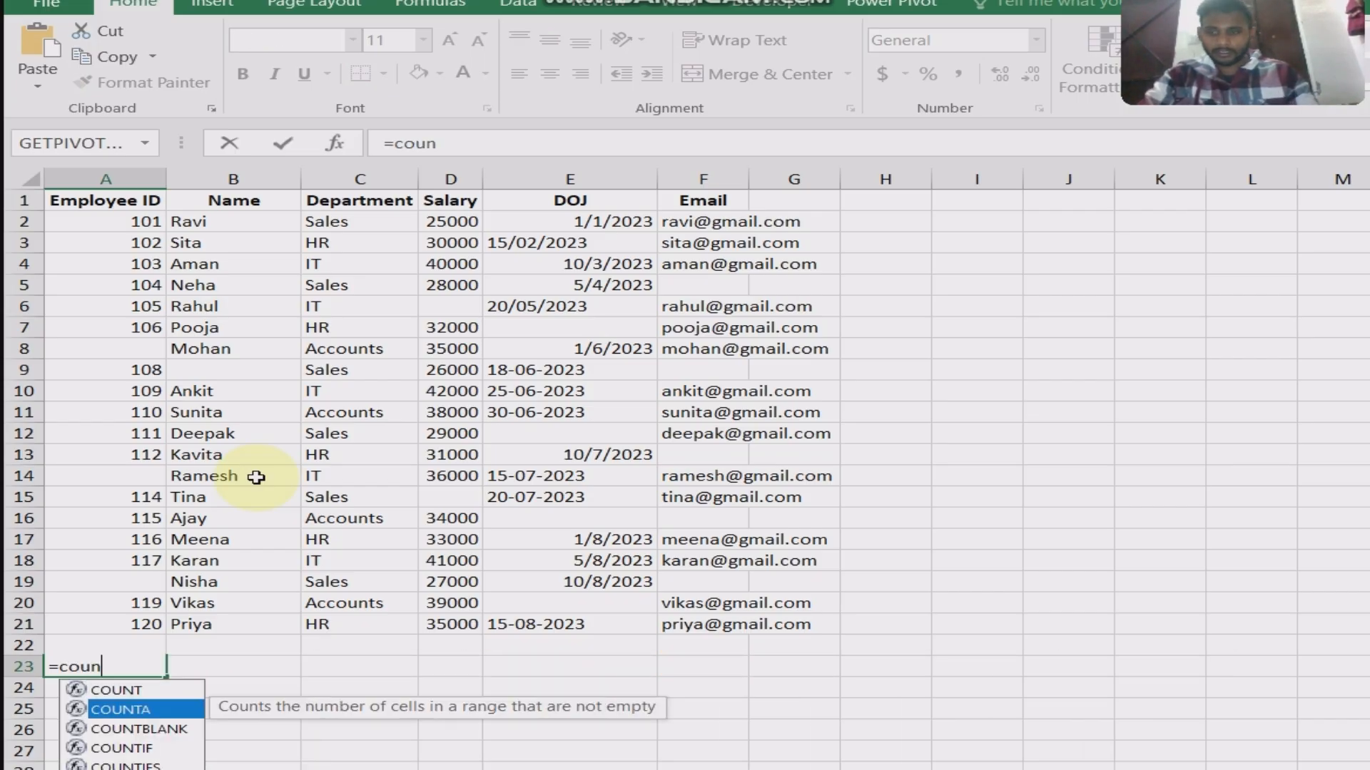
pyautogui.press('Tab')
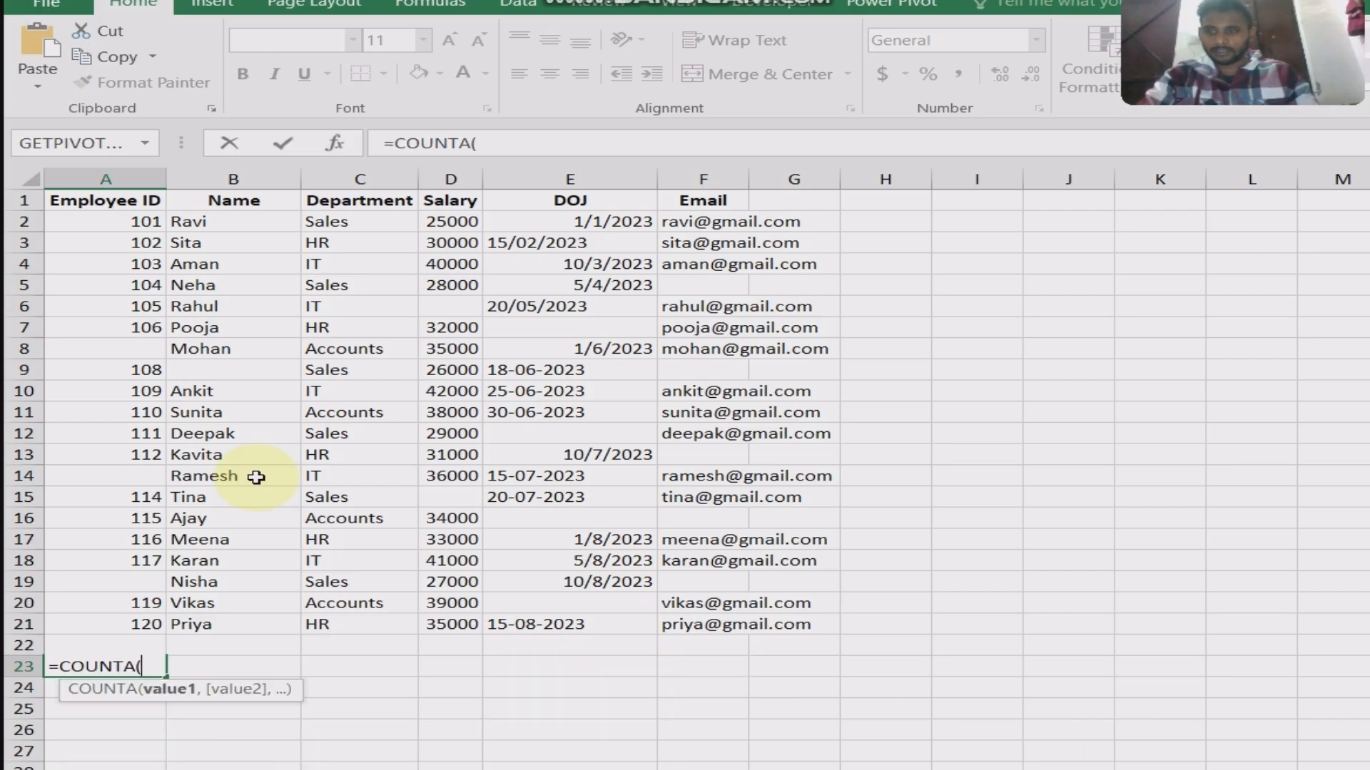
pyautogui.click(138, 222)
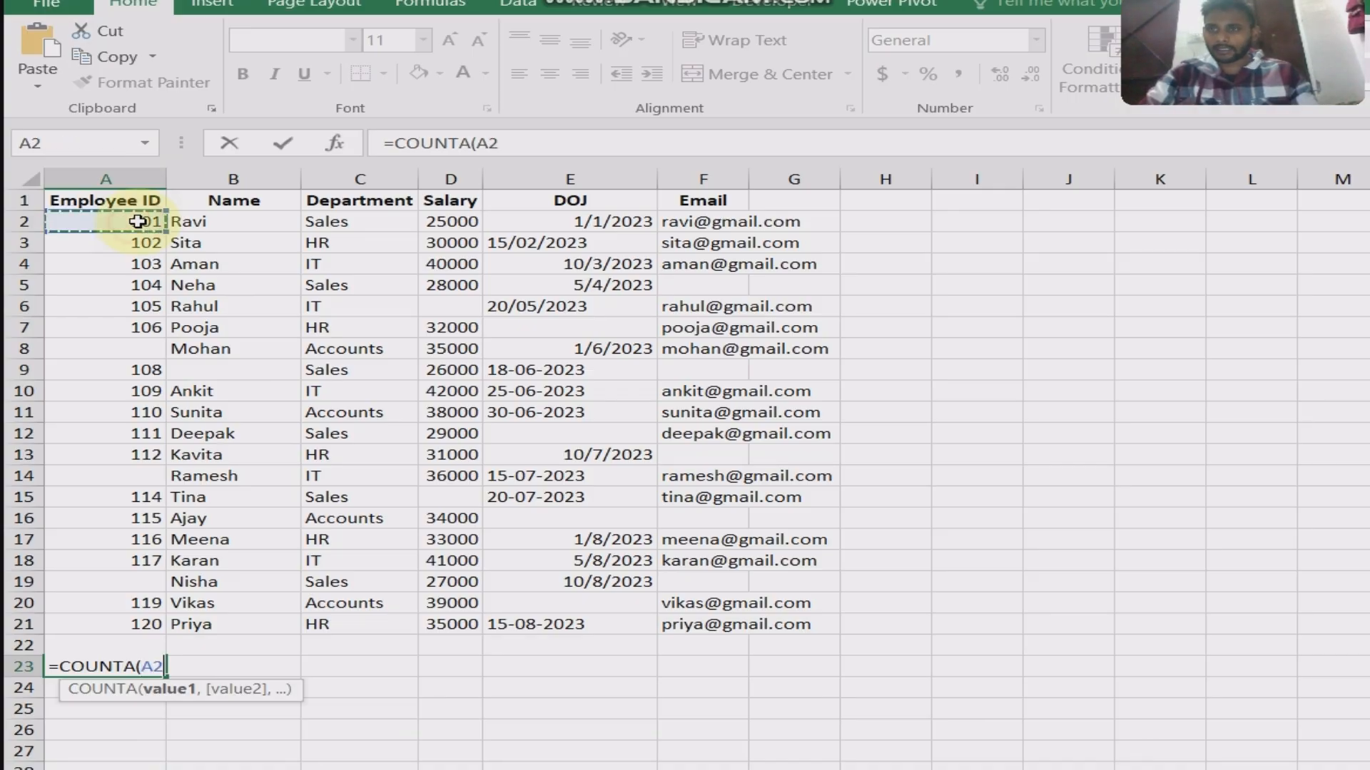
pyautogui.moveTo(138, 222); pyautogui.dragTo(151, 619)
pyautogui.press('BackSpace')
pyautogui.press('BackSpace')
pyautogui.press('BackSpace')
pyautogui.press('BackSpace')
pyautogui.press('BackSpace')
pyautogui.press('BackSpace')
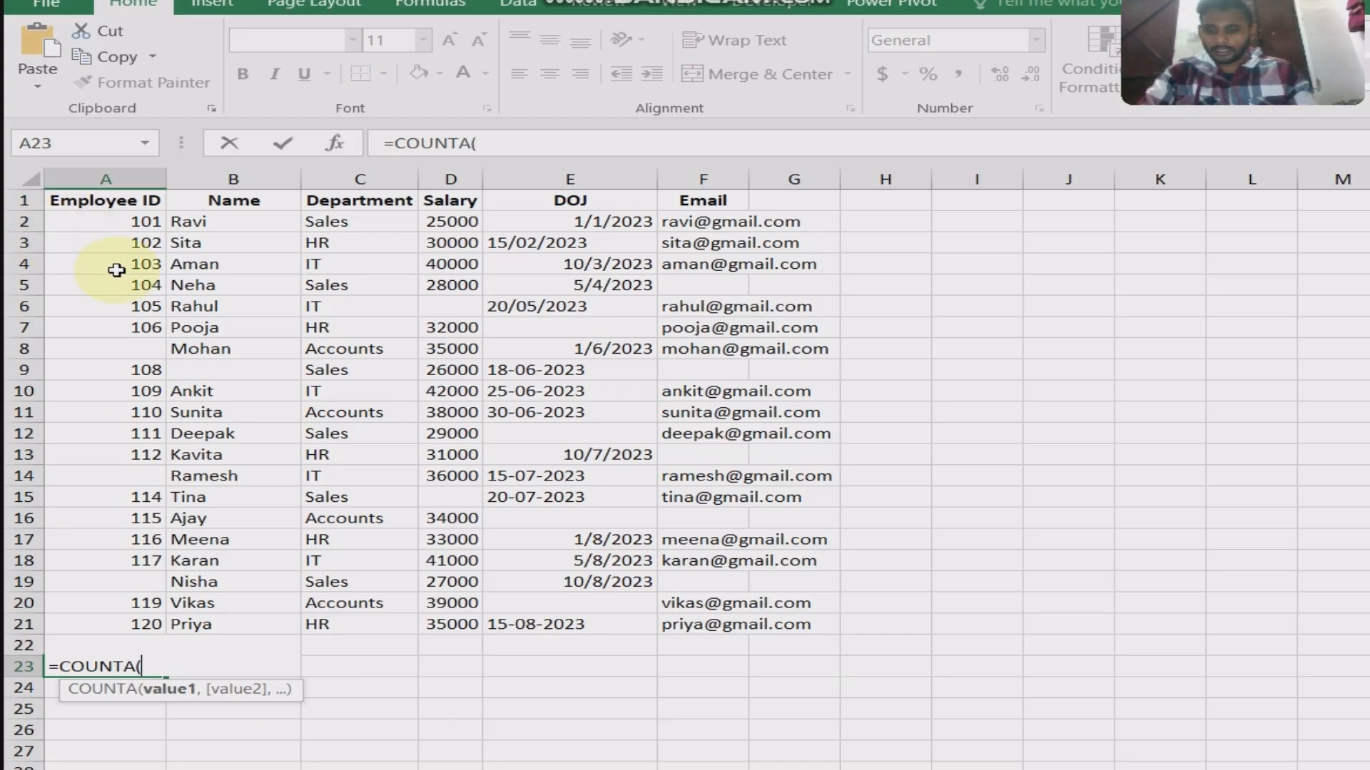
# Complete the COUNTA formula in A23 with the Employee ID range A2:A21.
pyautogui.write('a2')
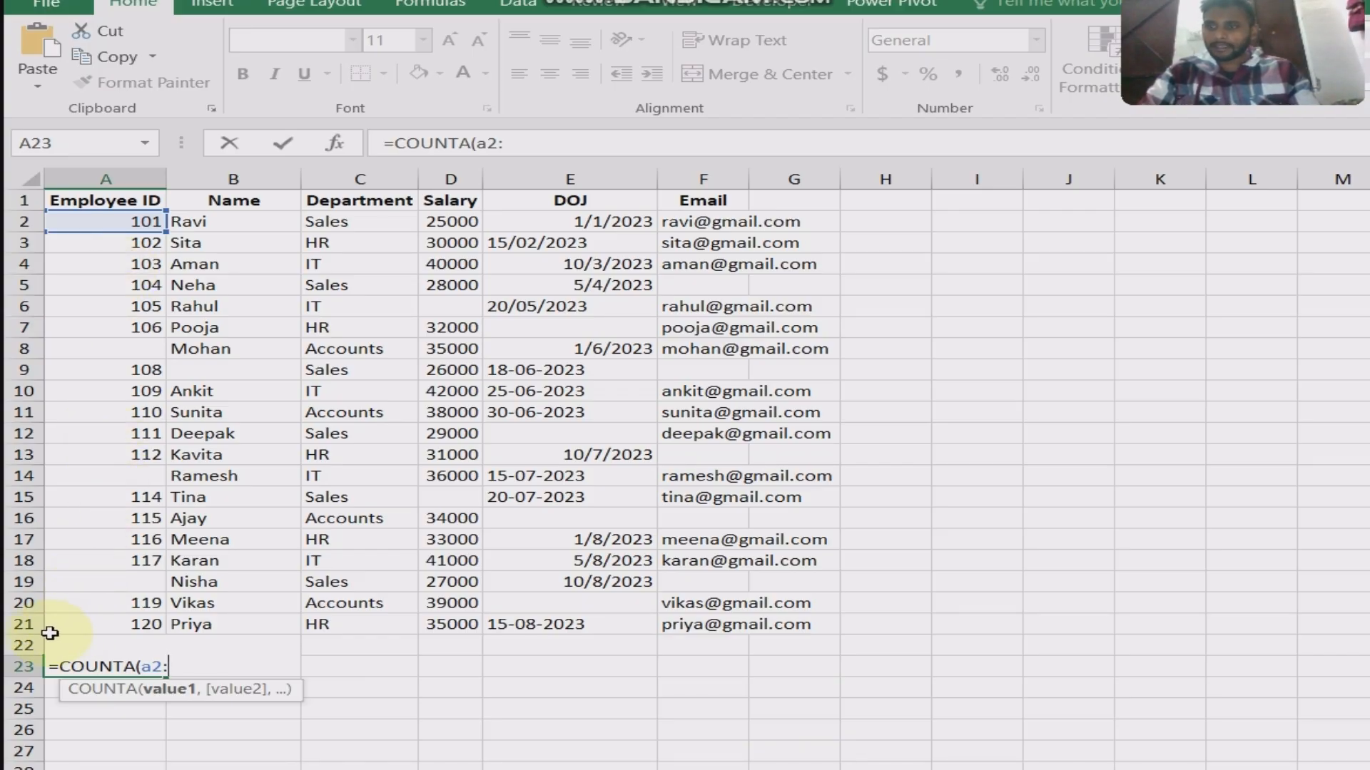
pyautogui.write(':')
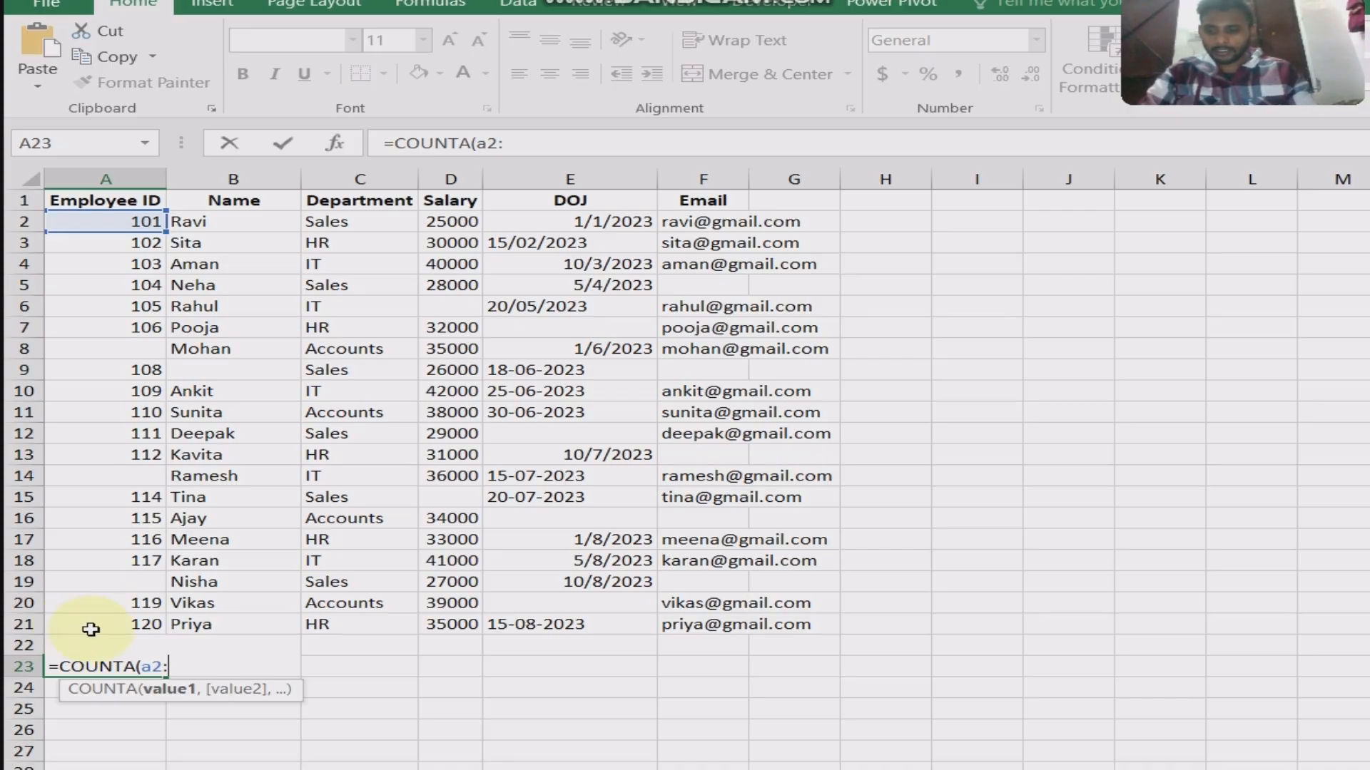
pyautogui.write('a21')
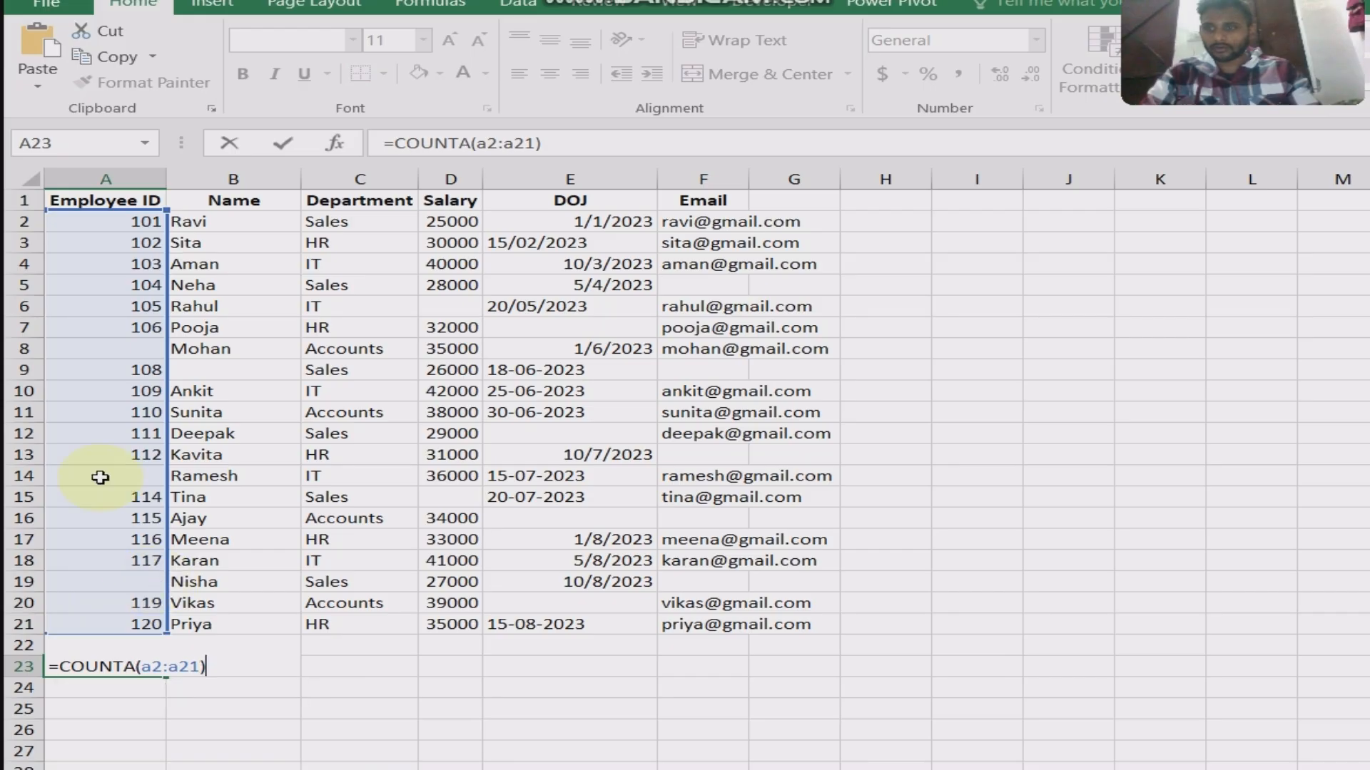
pyautogui.press('Return')
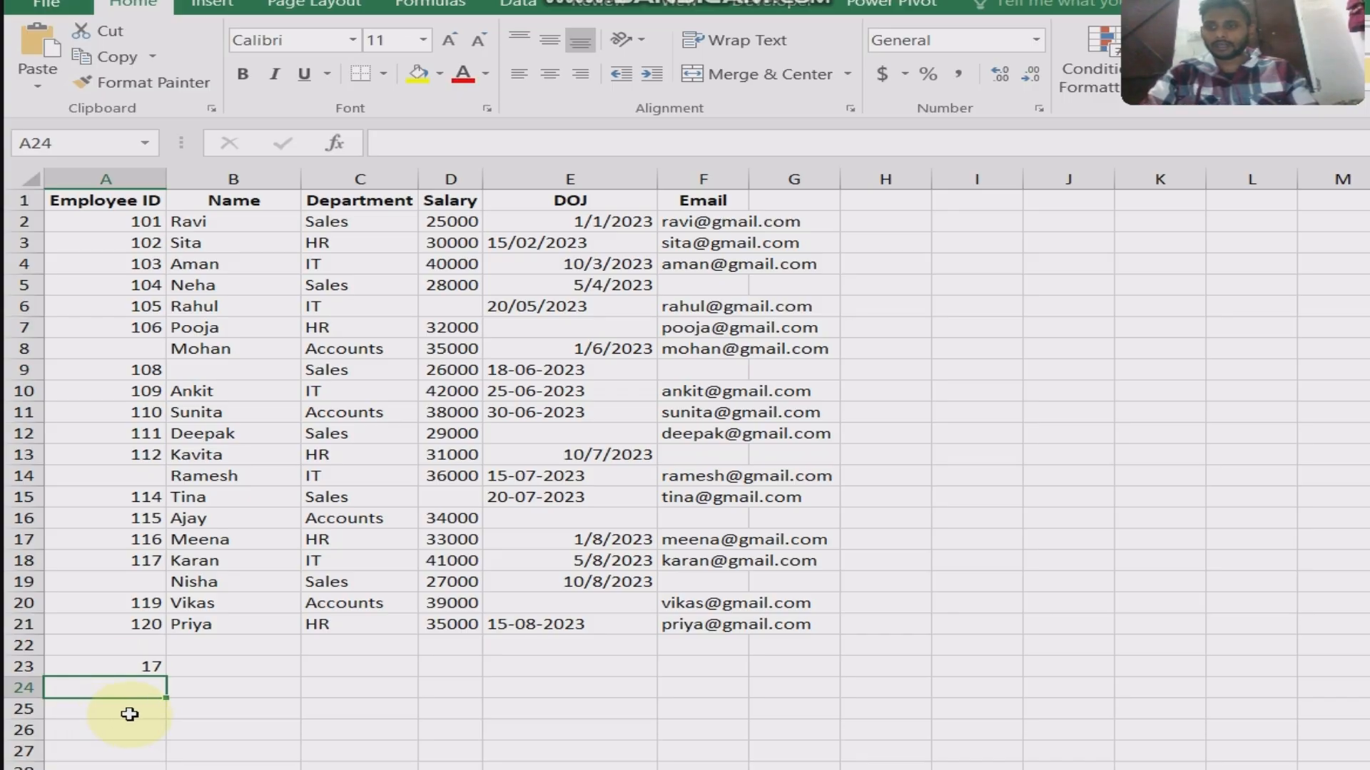
# Fill the COUNTA formula from A23 across into B23, beneath the Name column.
pyautogui.click(135, 660)
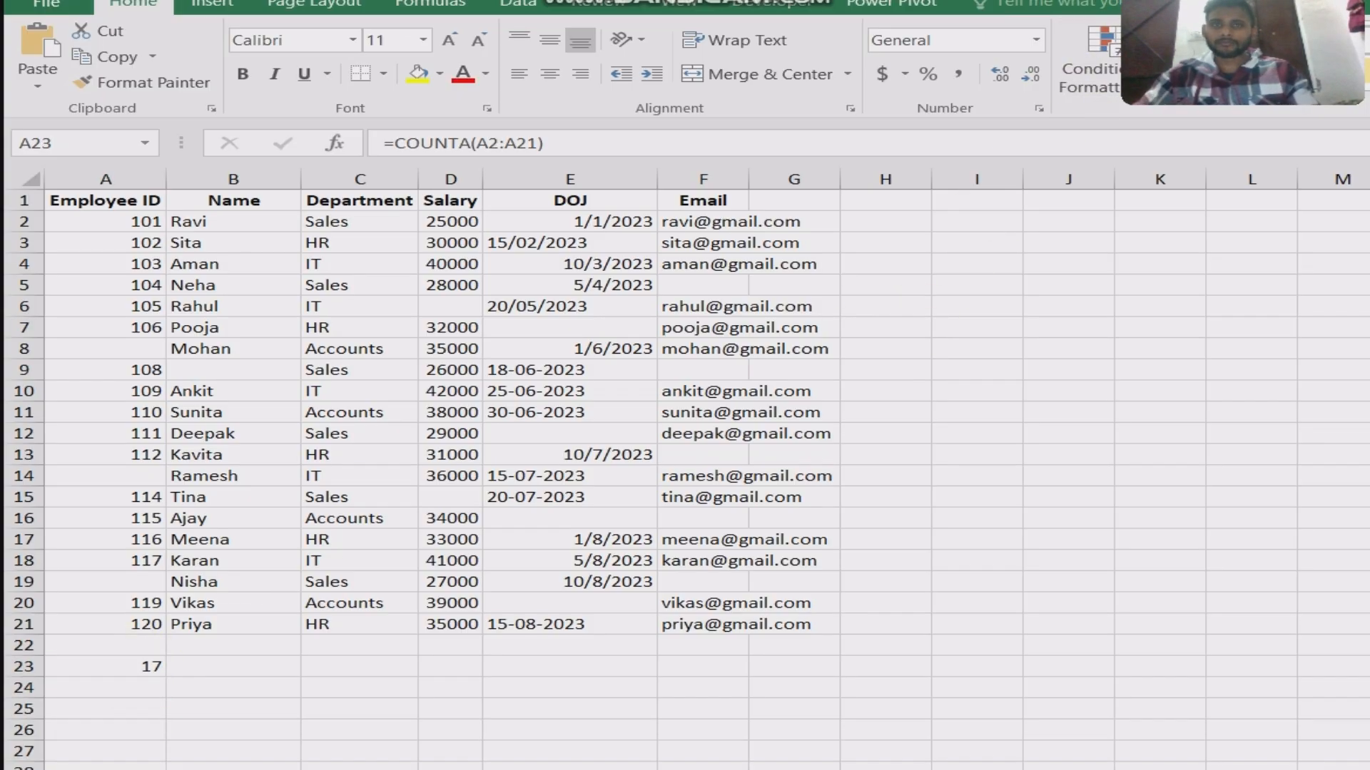
pyautogui.click(125, 733)
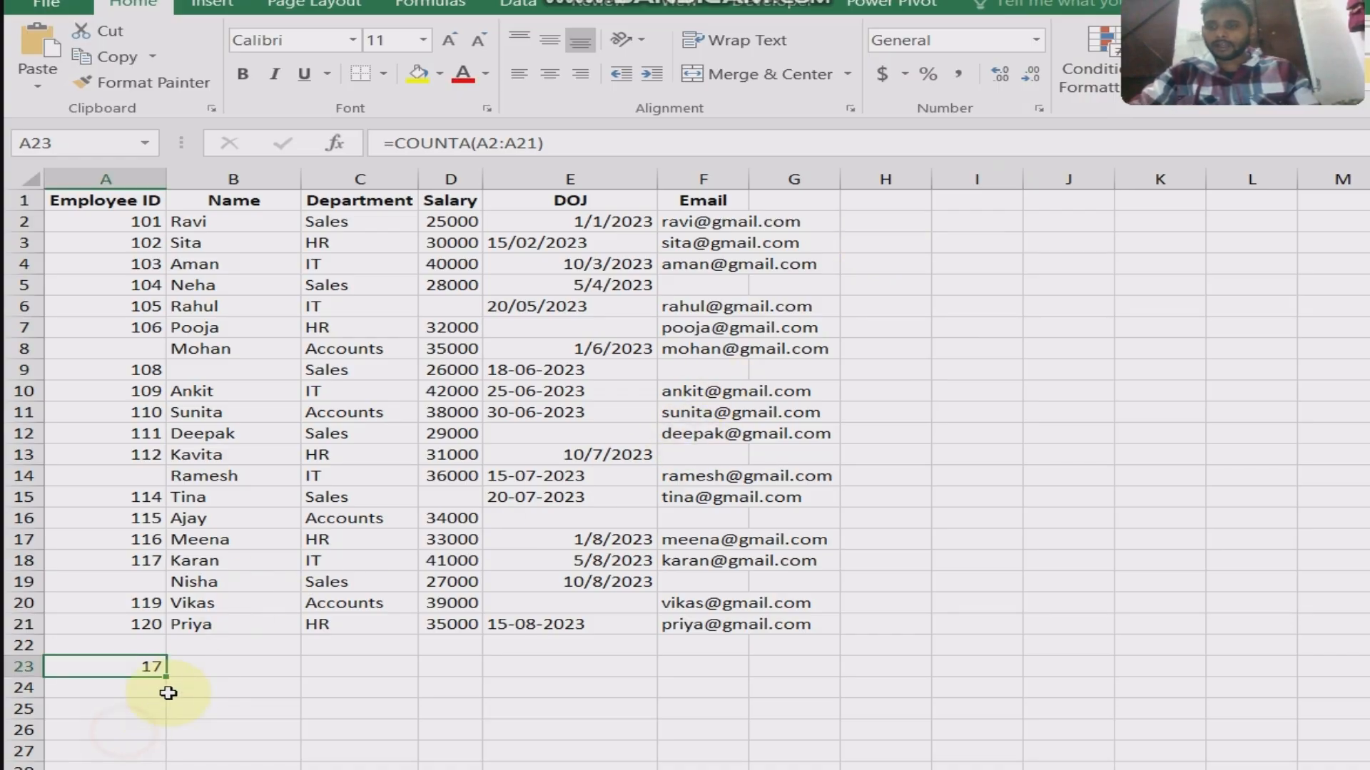
pyautogui.click(200, 672)
pyautogui.click(151, 668)
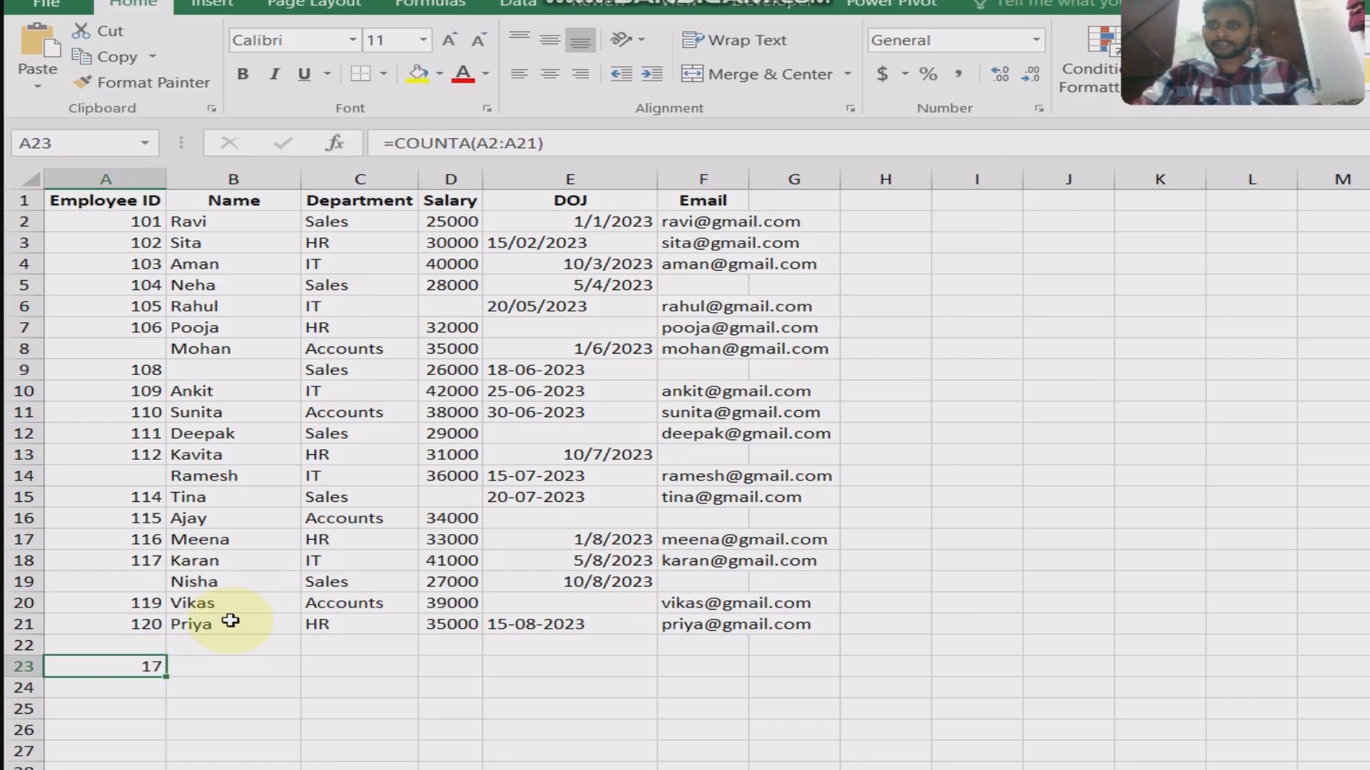
pyautogui.moveTo(165, 676); pyautogui.dragTo(246, 676)
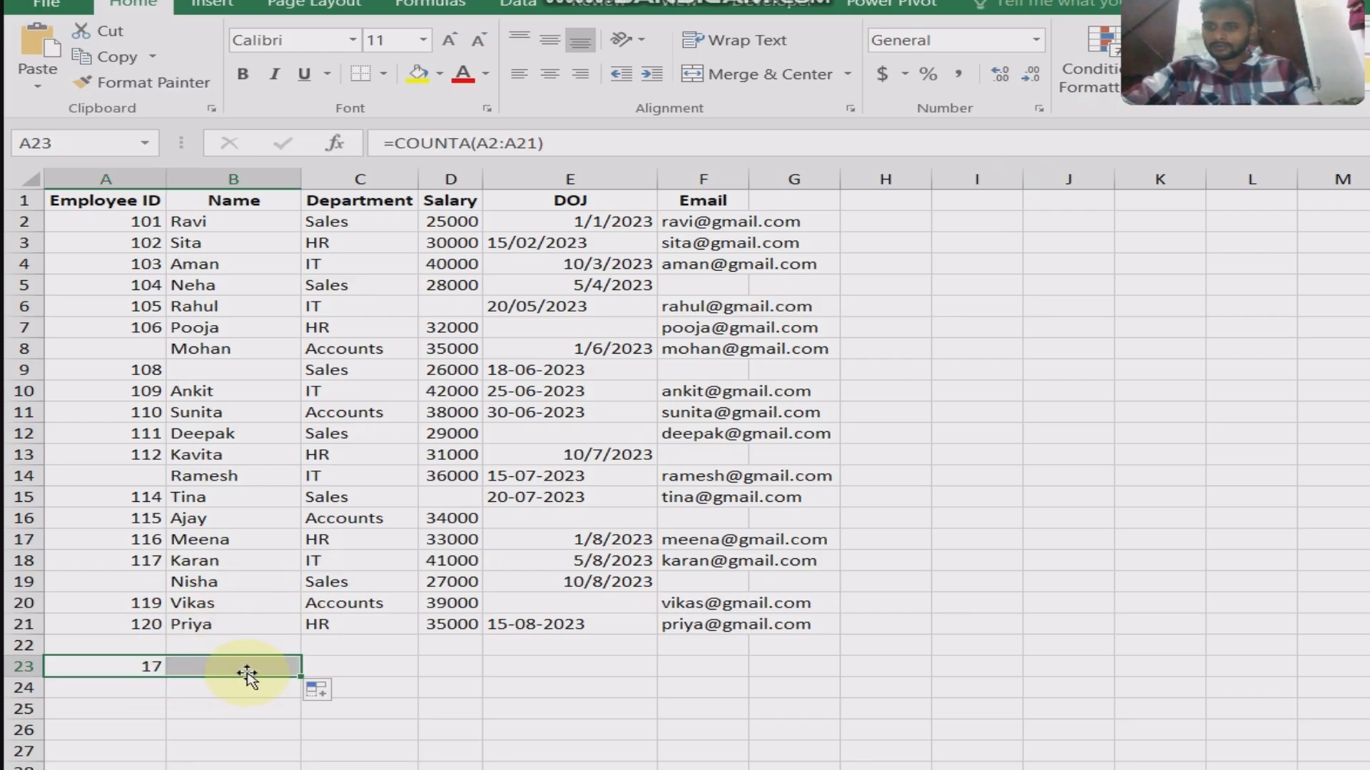
pyautogui.click(435, 646)
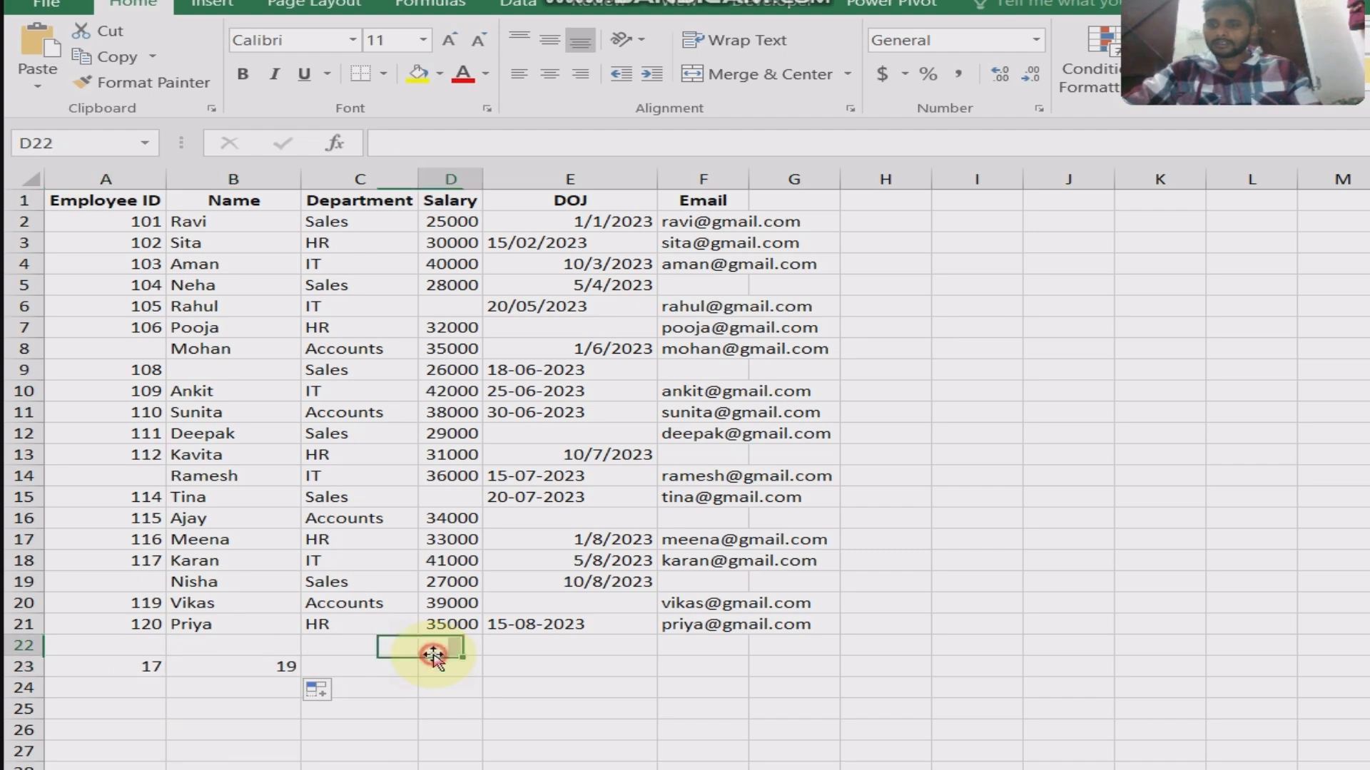
# Compare the COUNTA formulas in A23 and B23 with the entries above them, and examine the Department column's values.
pyautogui.click(265, 671)
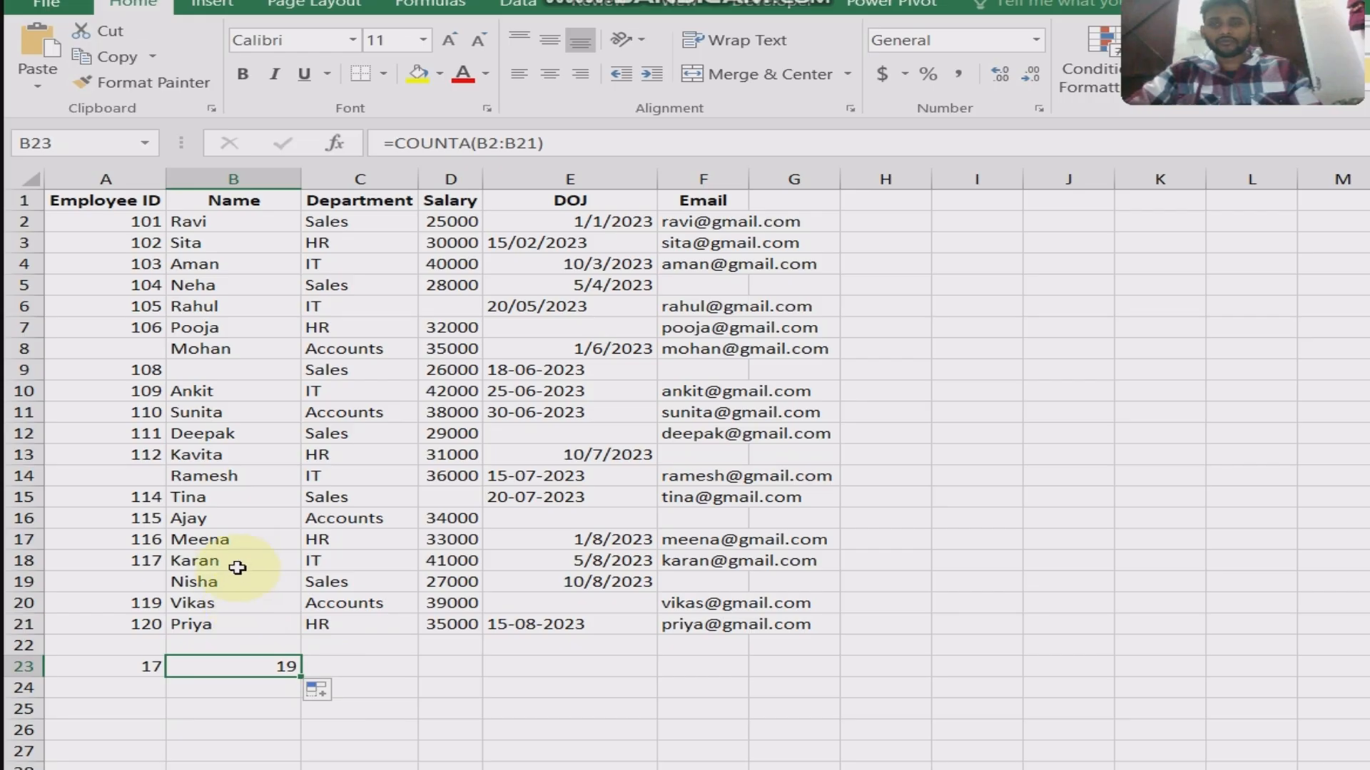
pyautogui.click(132, 582)
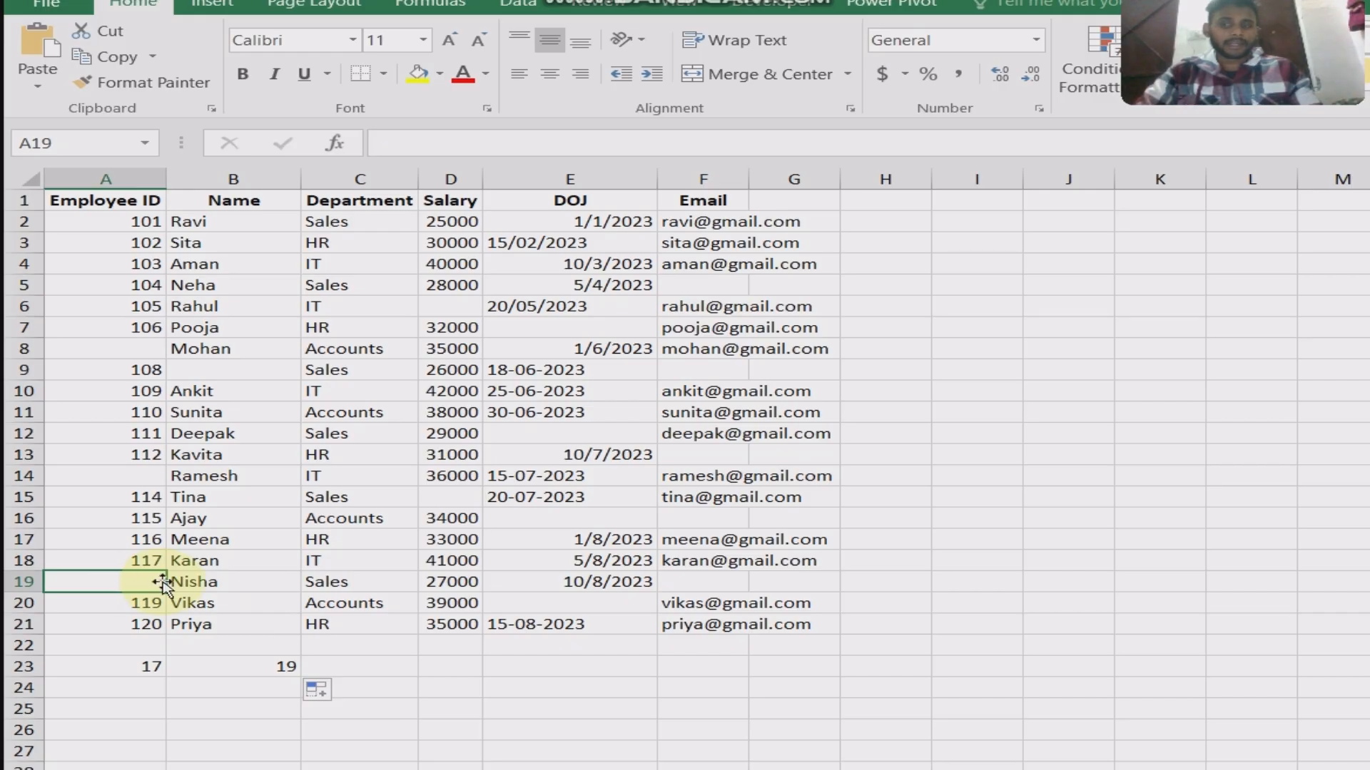
pyautogui.click(214, 582)
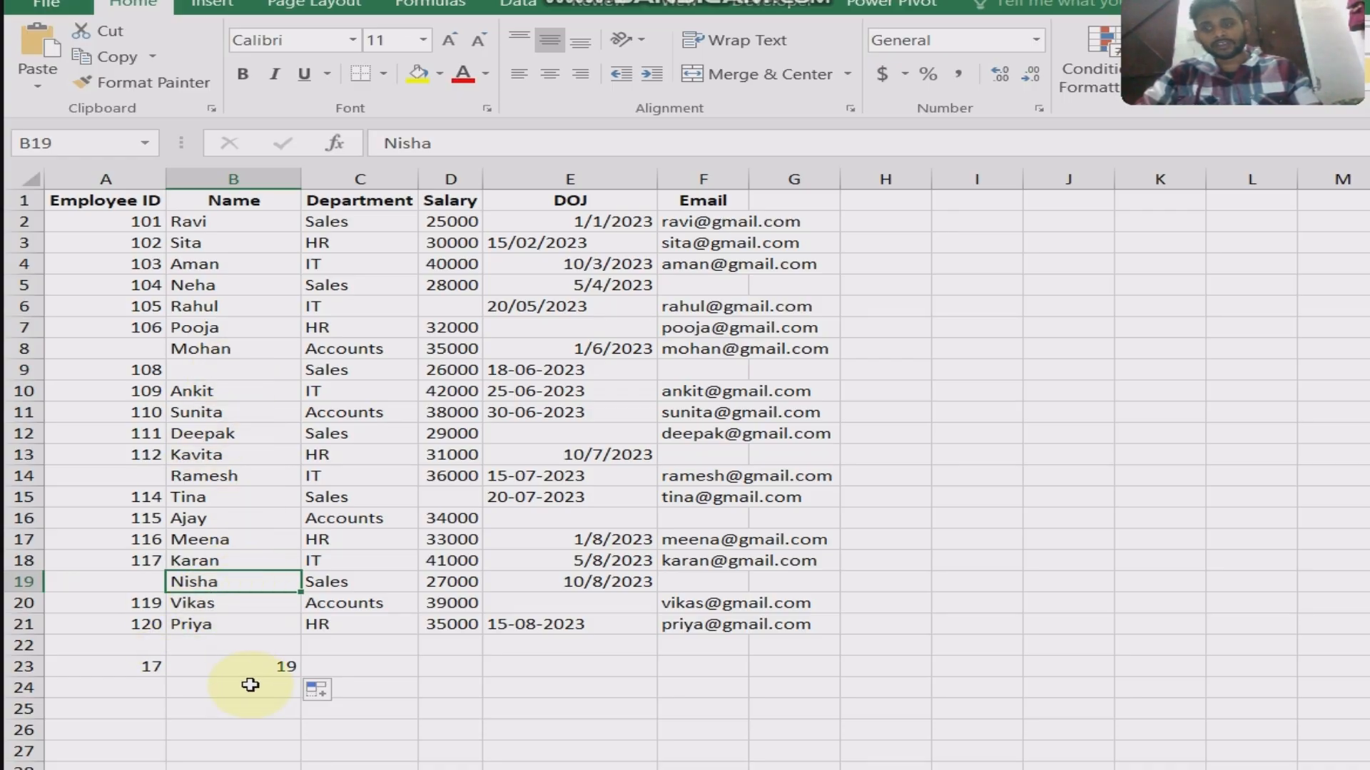
pyautogui.click(160, 670)
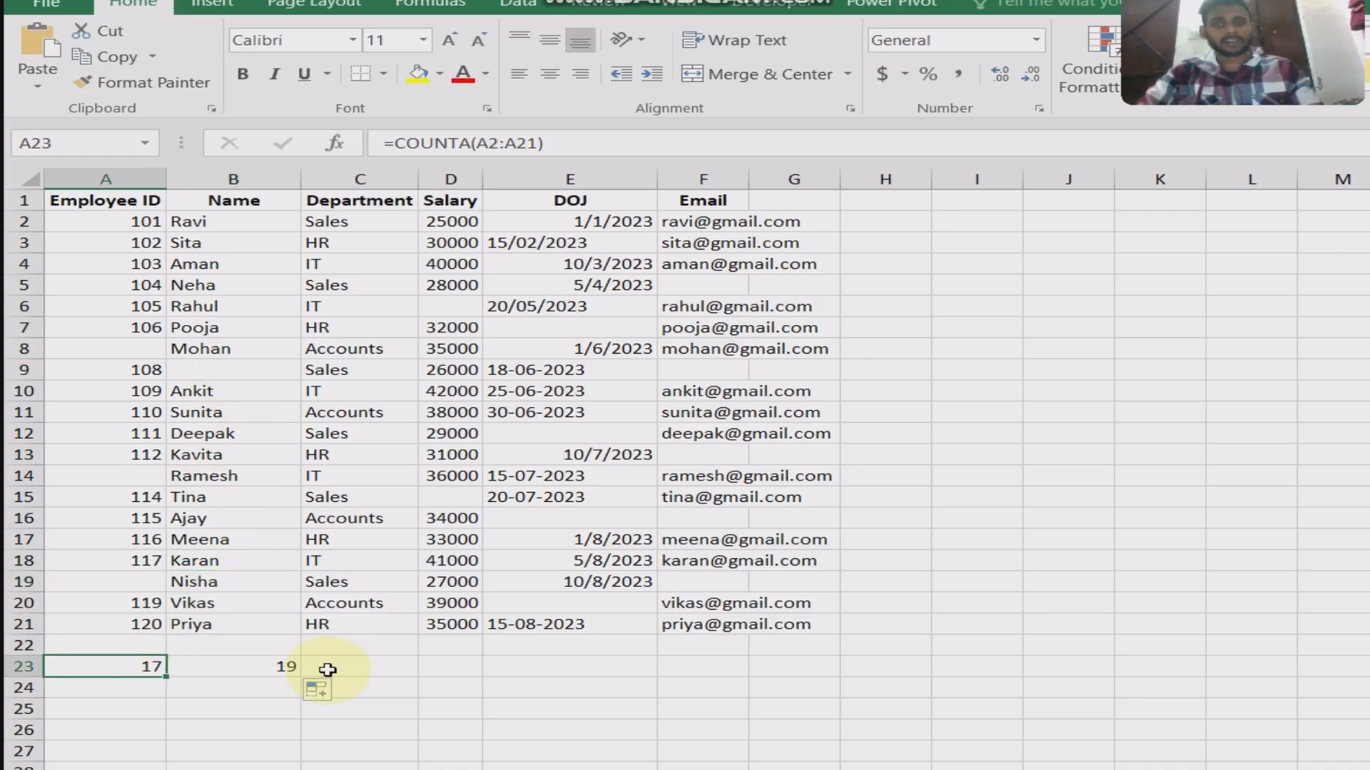
pyautogui.click(331, 669)
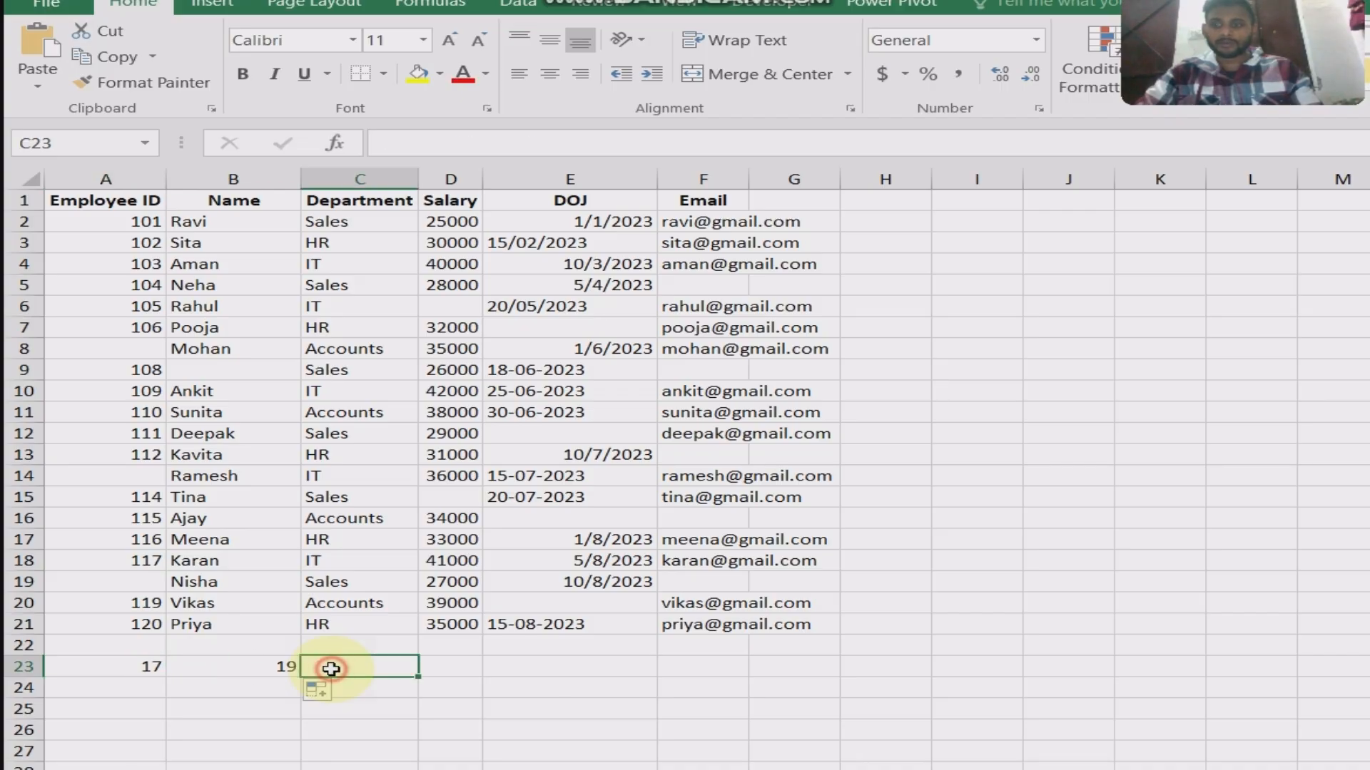
pyautogui.click(268, 668)
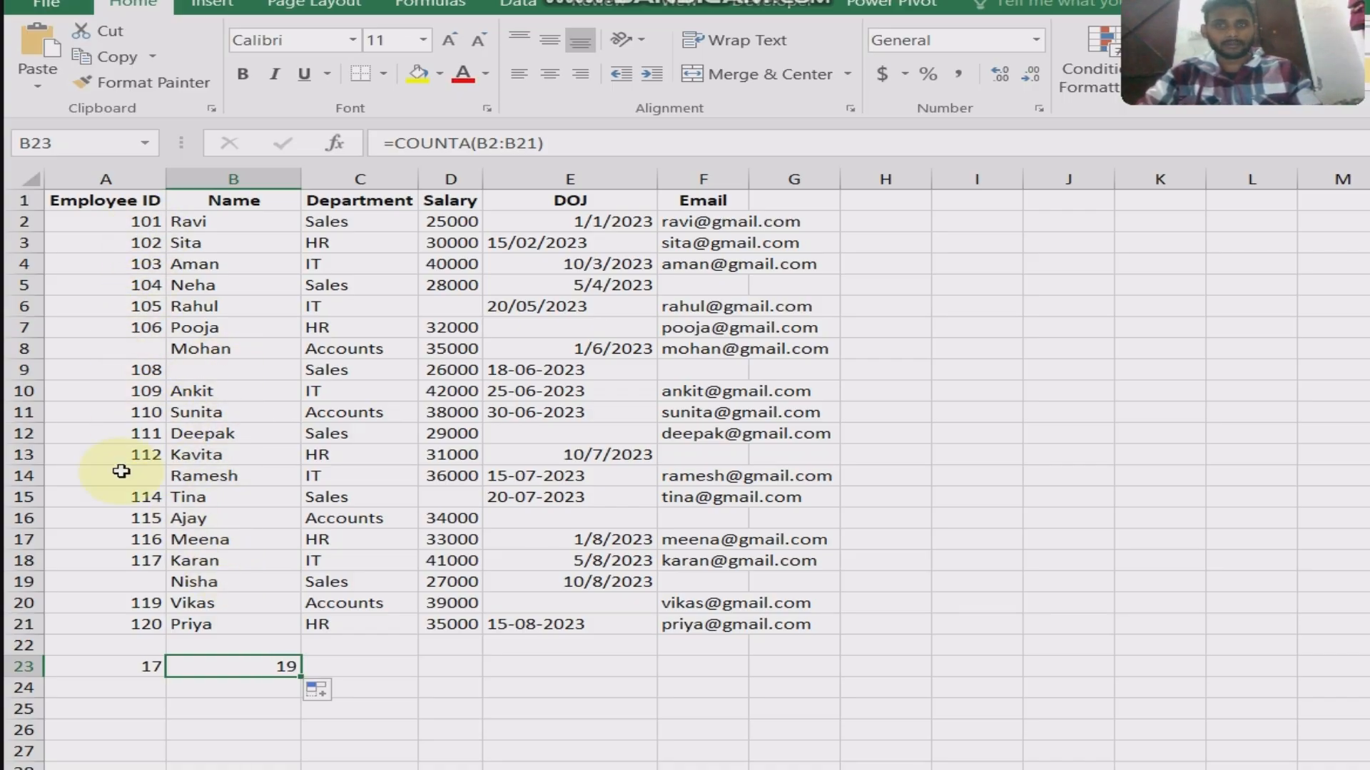
pyautogui.click(342, 674)
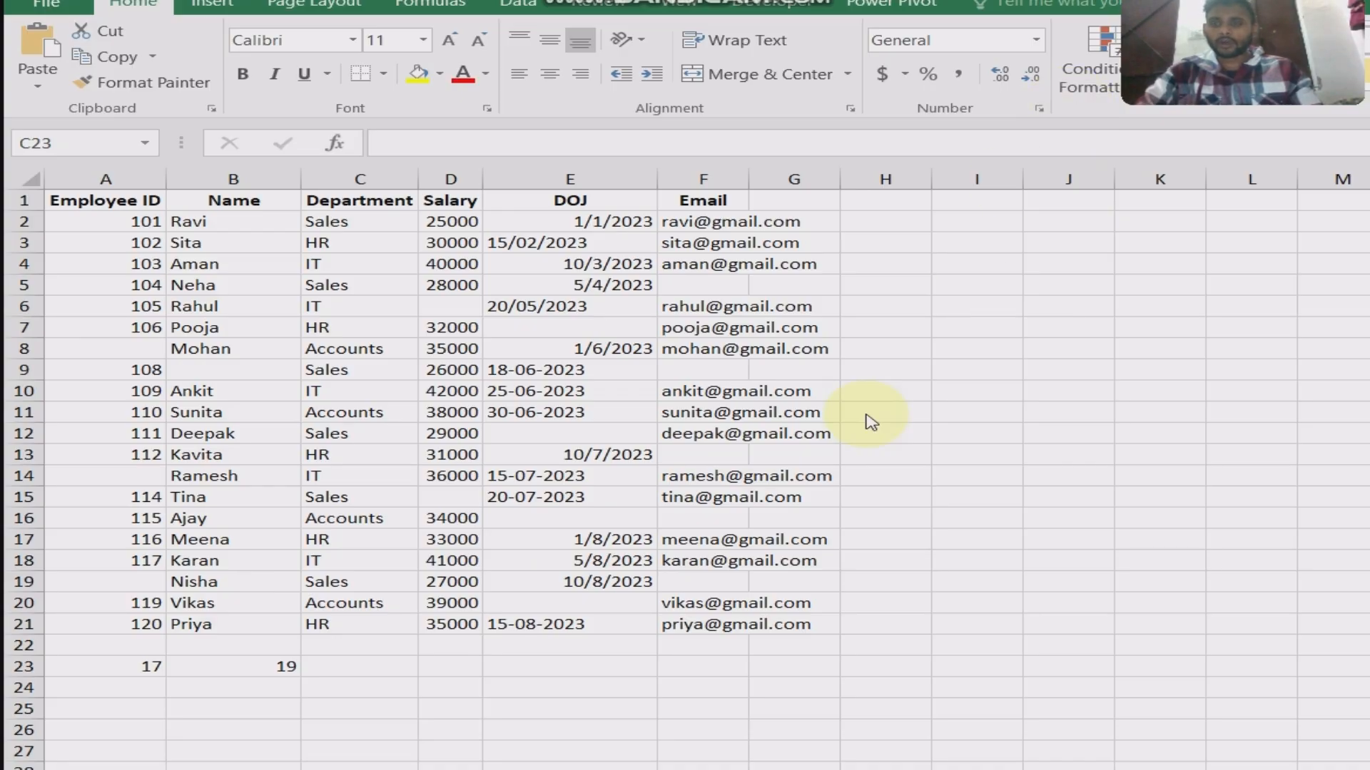
pyautogui.click(321, 667)
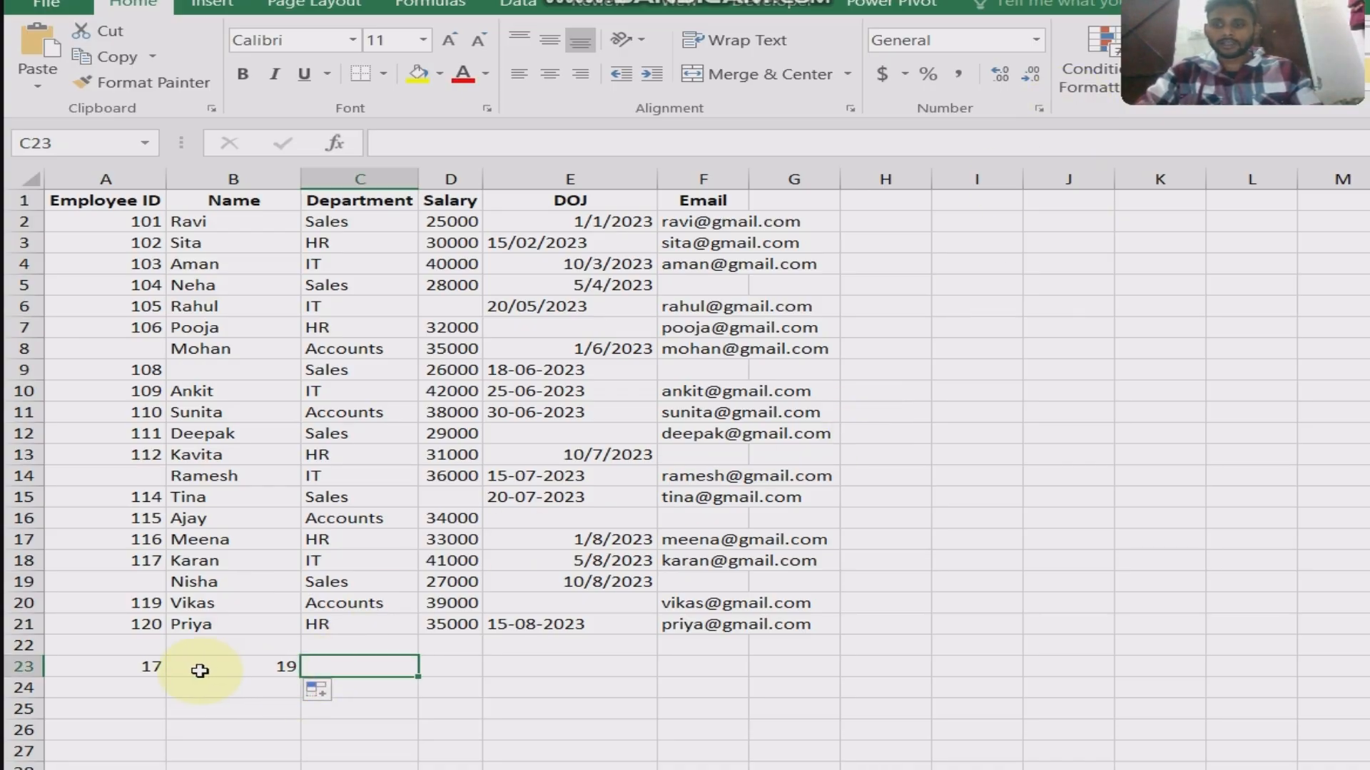
pyautogui.click(151, 665)
pyautogui.click(278, 665)
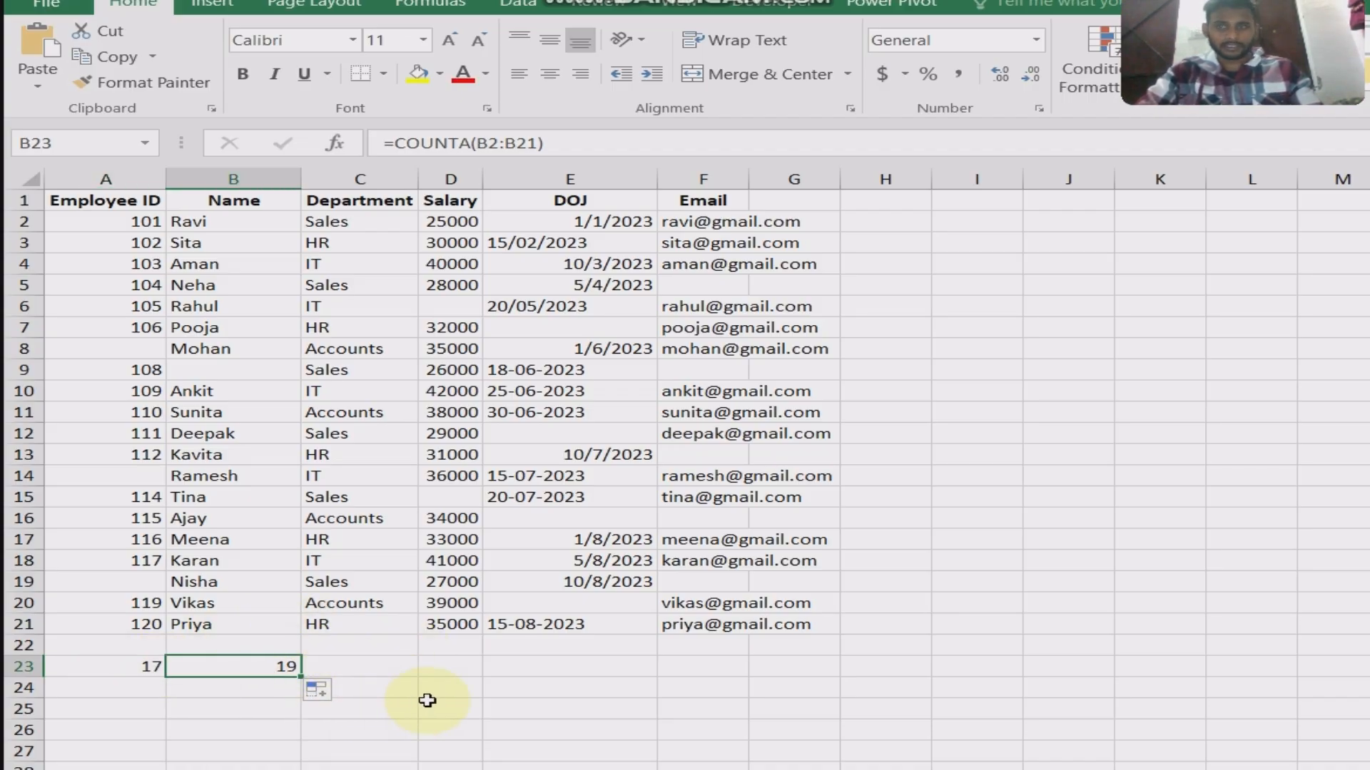
pyautogui.click(383, 657)
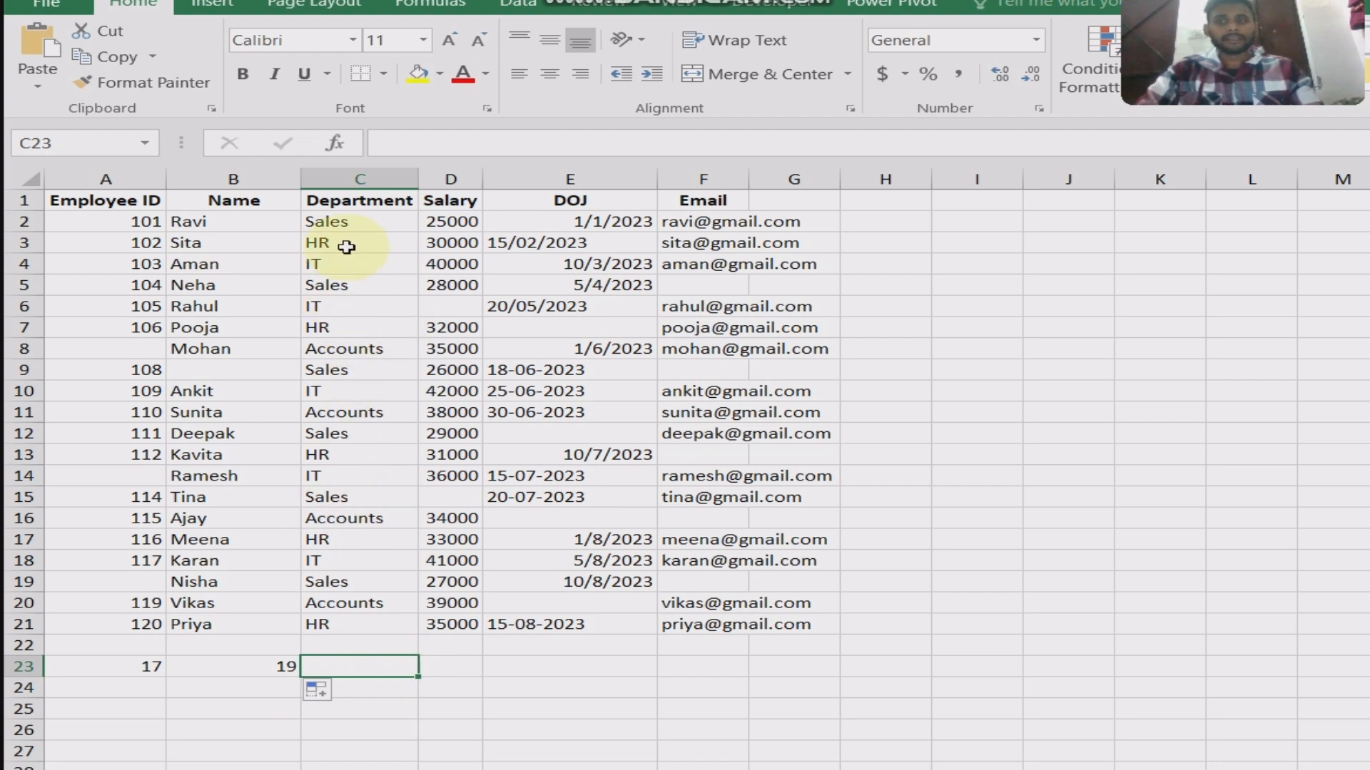
pyautogui.click(342, 224)
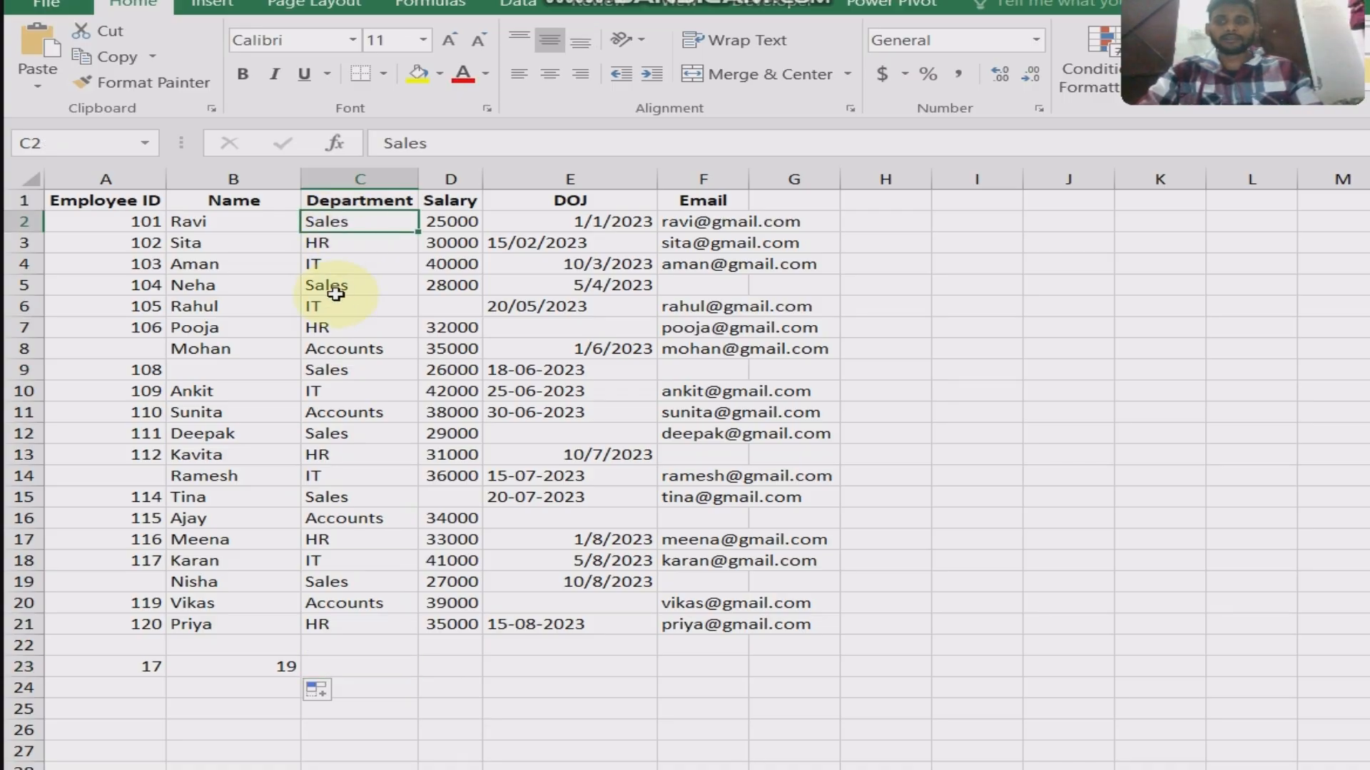
pyautogui.click(351, 239)
pyautogui.click(361, 265)
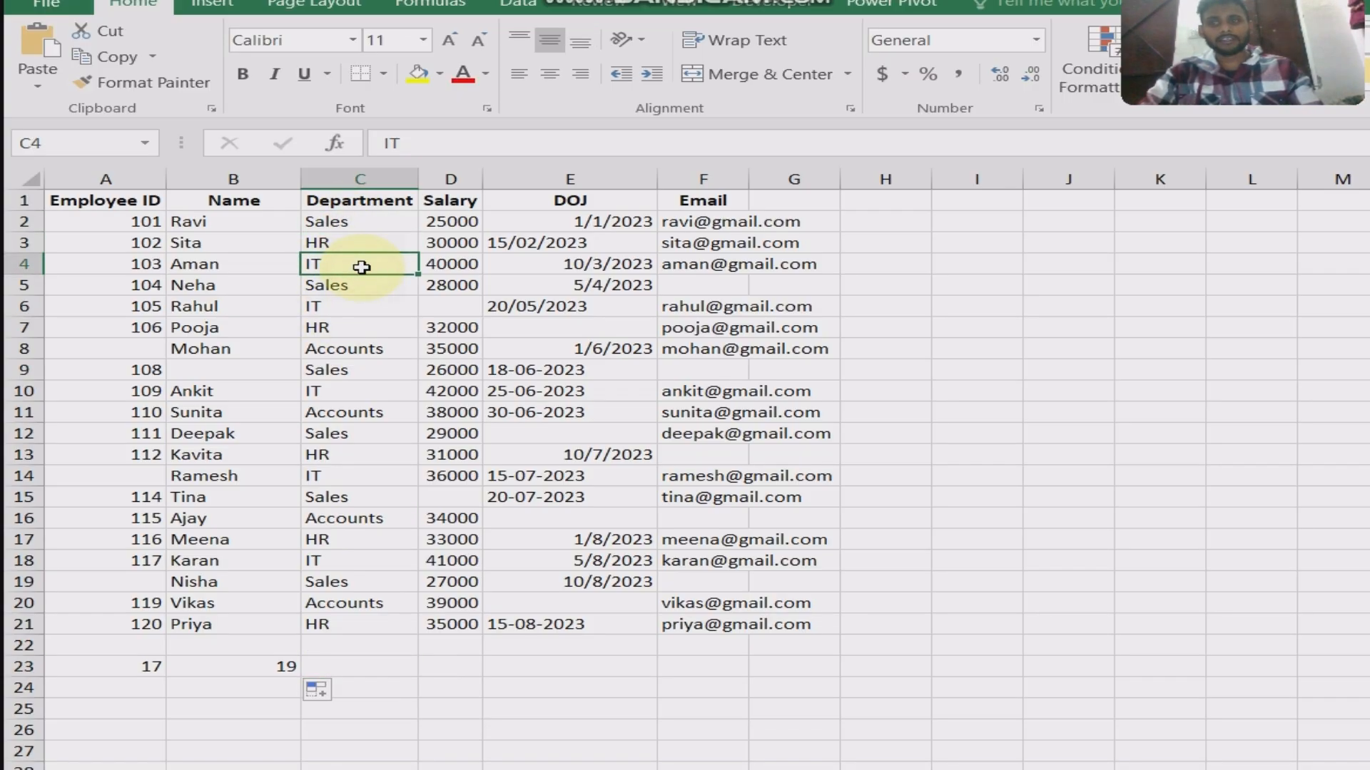
pyautogui.click(345, 350)
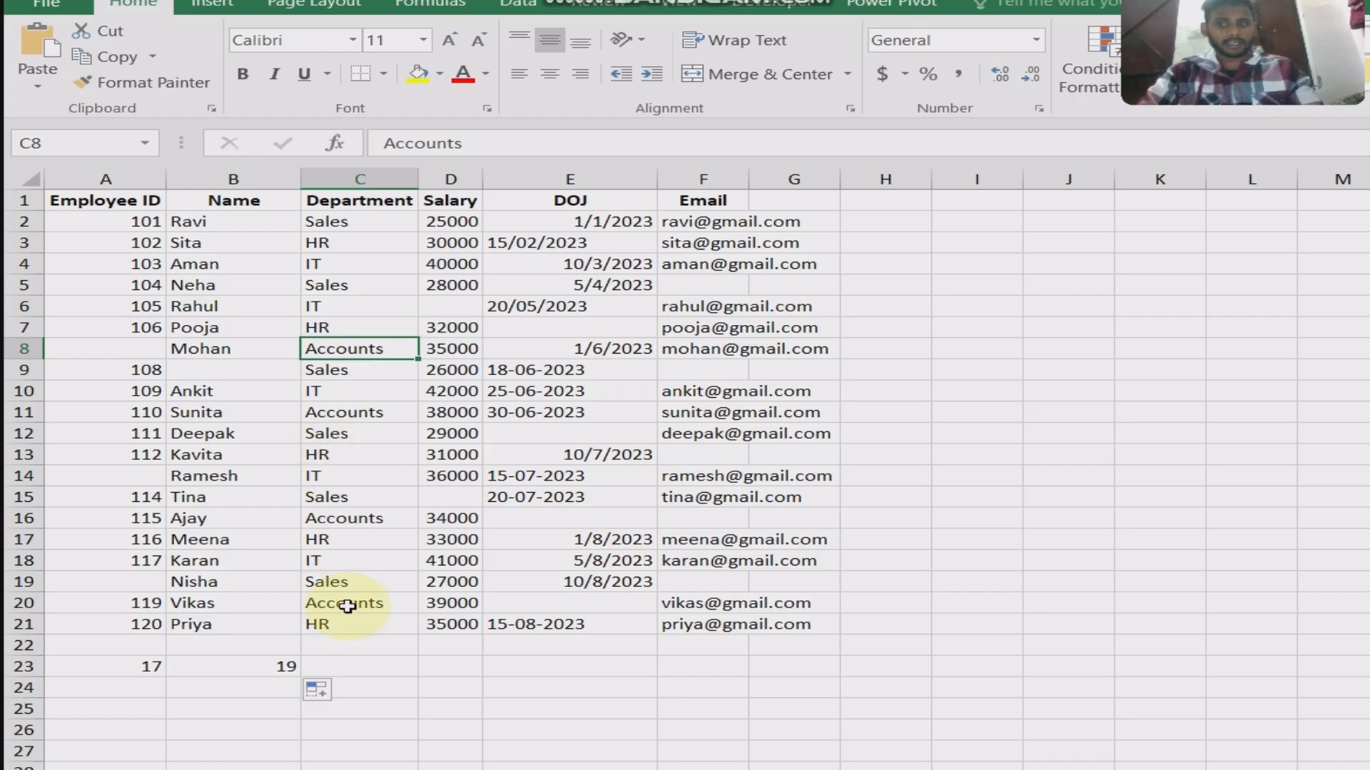
# Begin a COUNTIF formula in cell C23, beneath the Department column.
pyautogui.click(342, 665)
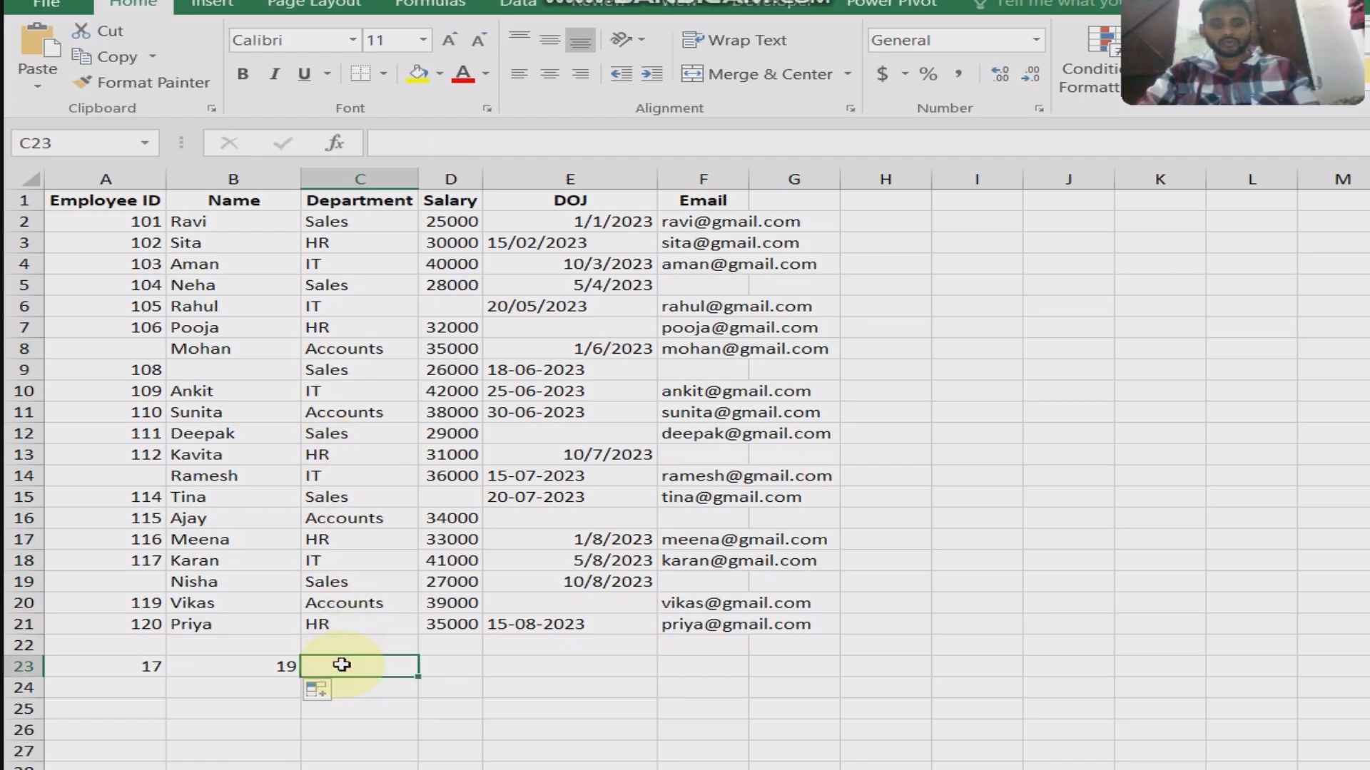
pyautogui.write('=co')
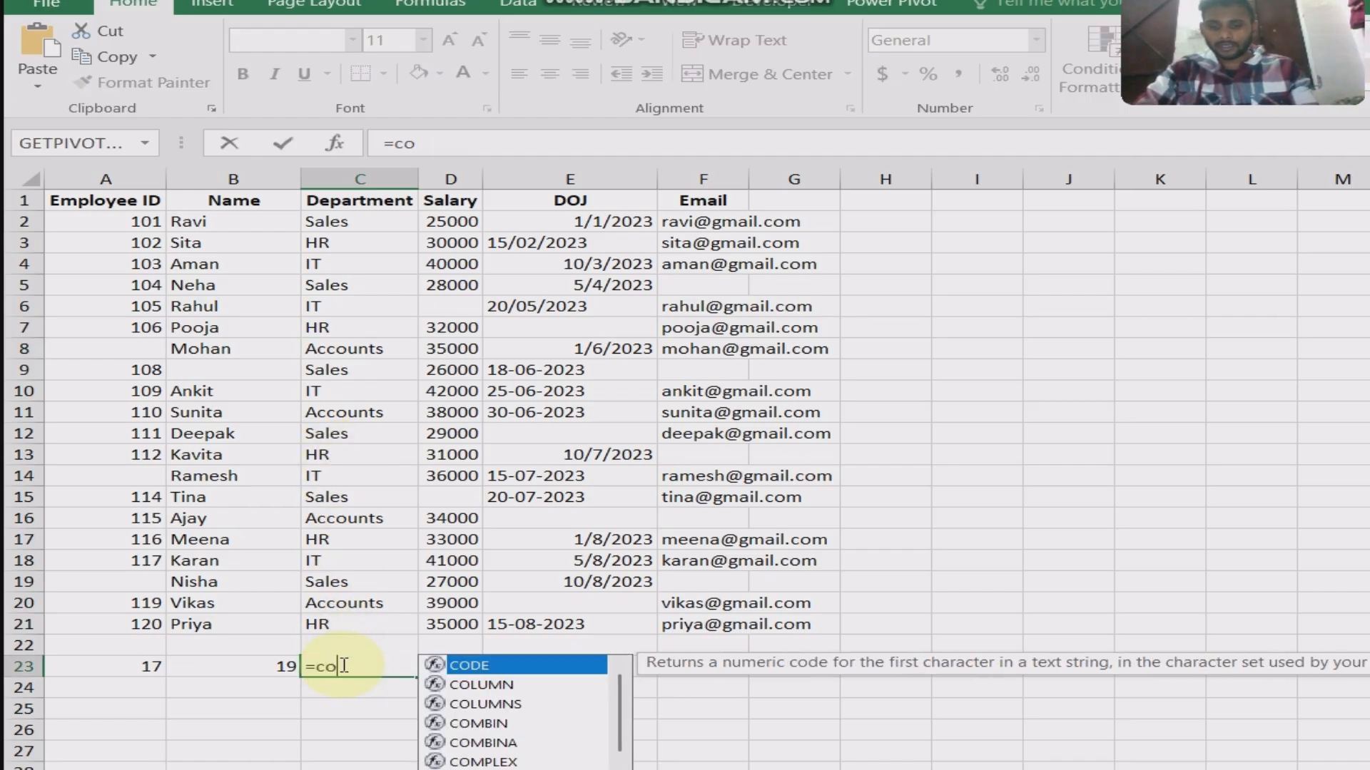
pyautogui.write('un')
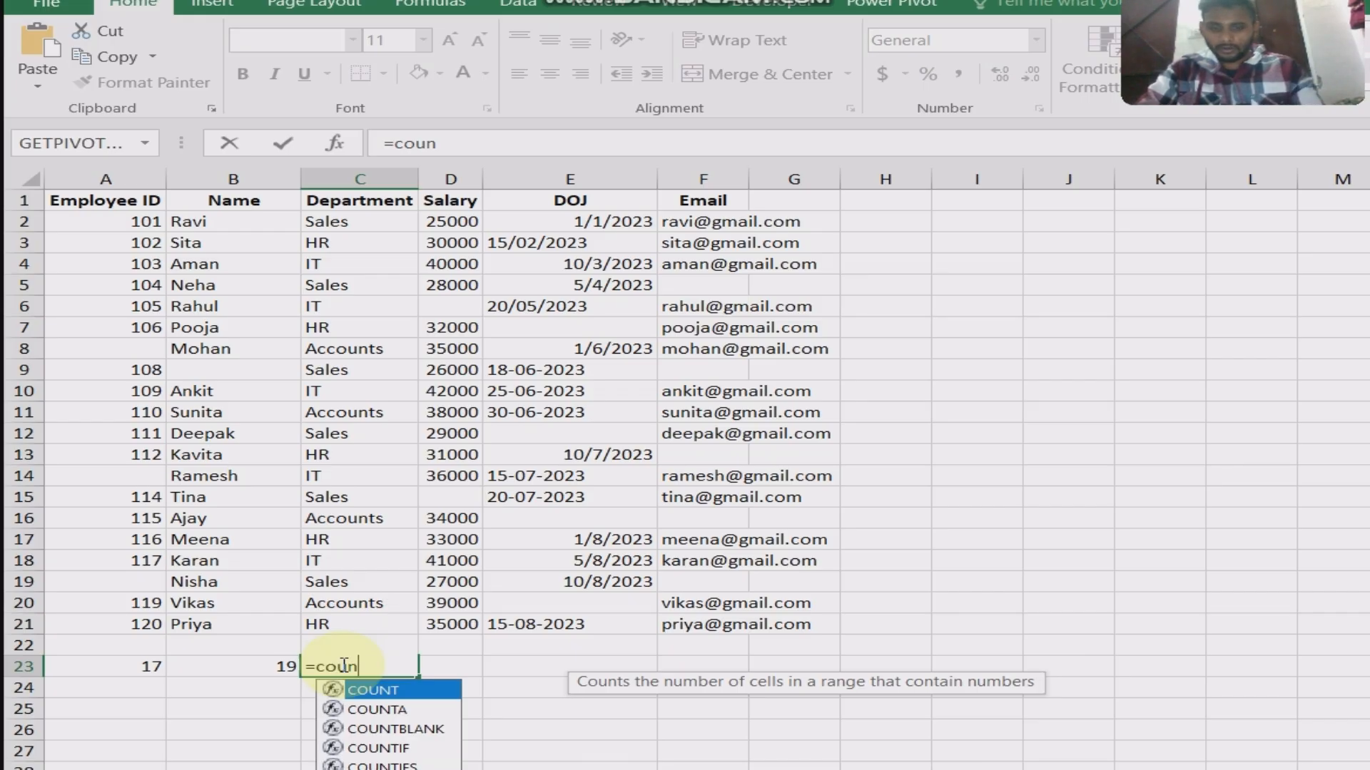
pyautogui.press('Down')
pyautogui.press('Down')
pyautogui.press('Down')
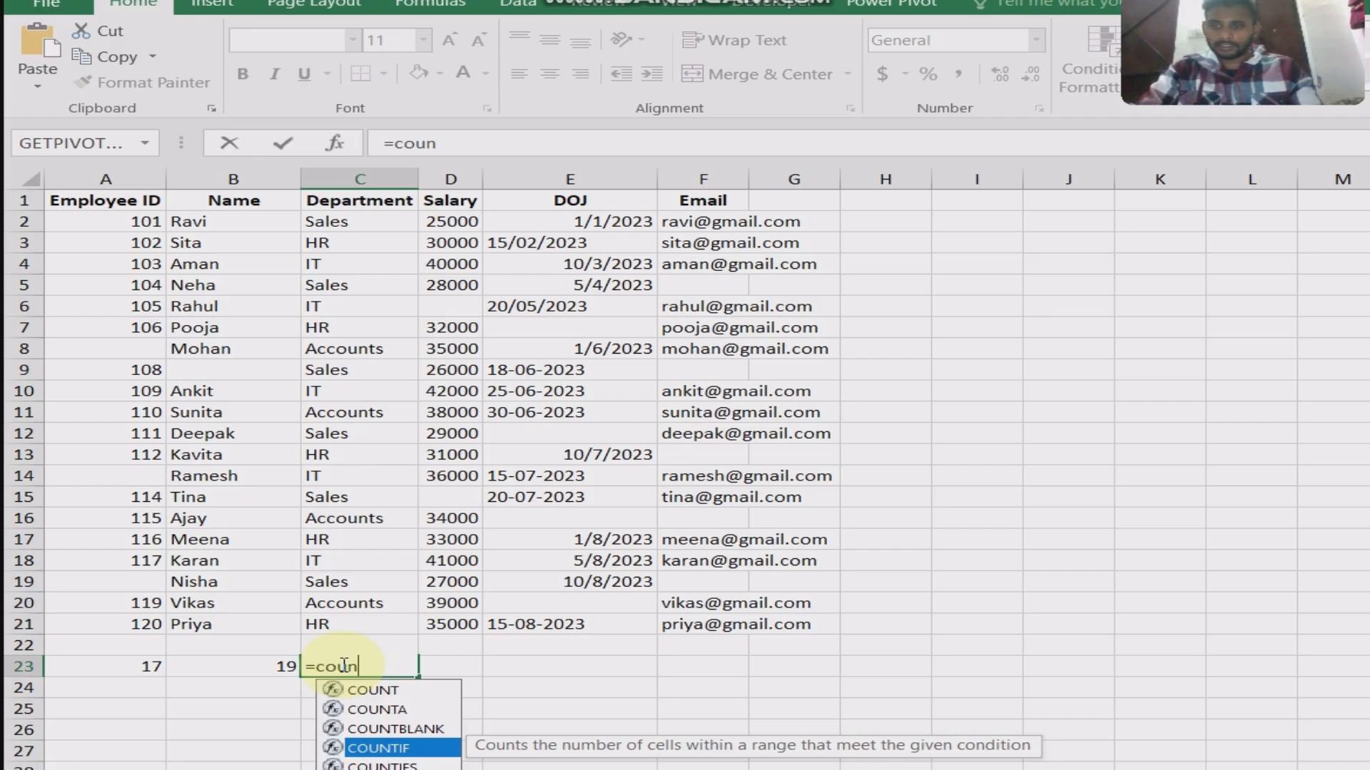
pyautogui.press('Down')
pyautogui.press('Up')
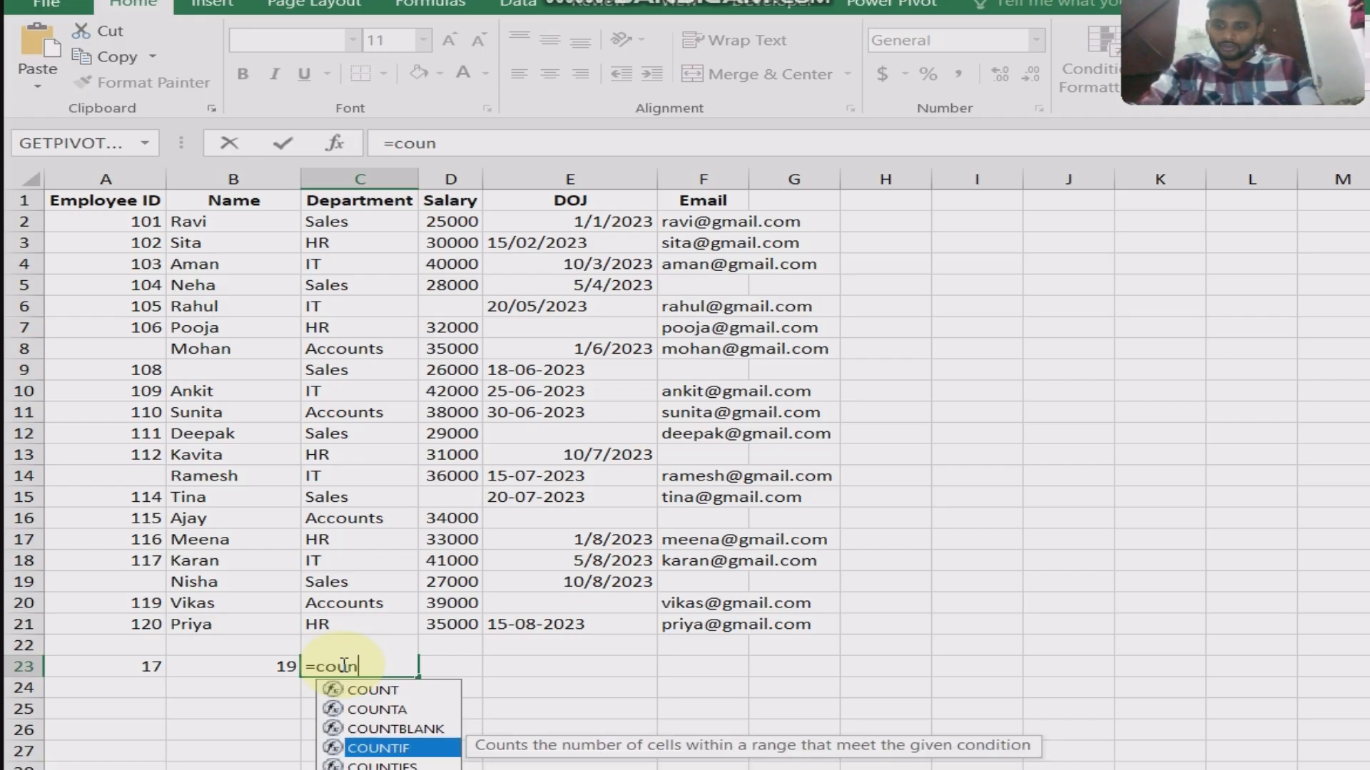
pyautogui.press('Tab')
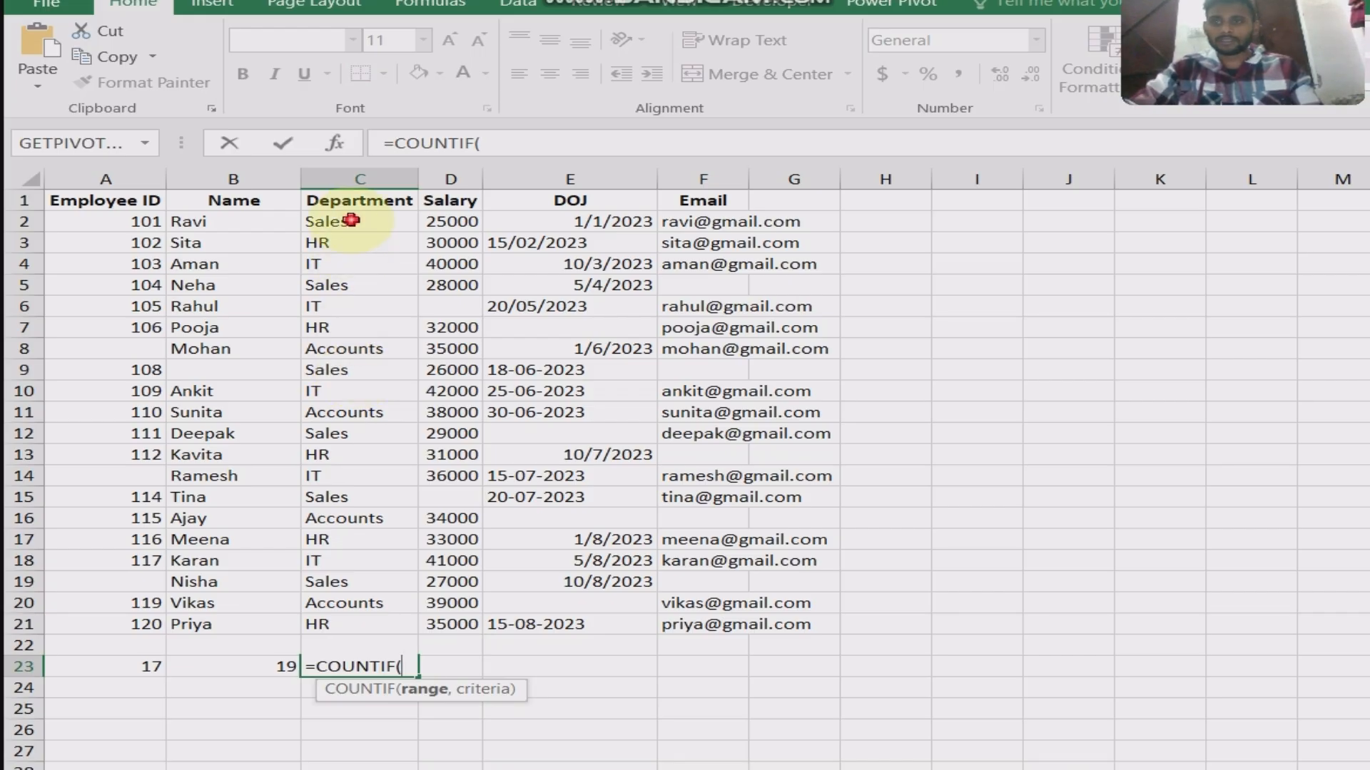
# Complete the COUNTIF formula in C23 with the Department range C2:C21 and the criterion "sales".
pyautogui.moveTo(351, 222); pyautogui.dragTo(334, 628)
pyautogui.write(',')
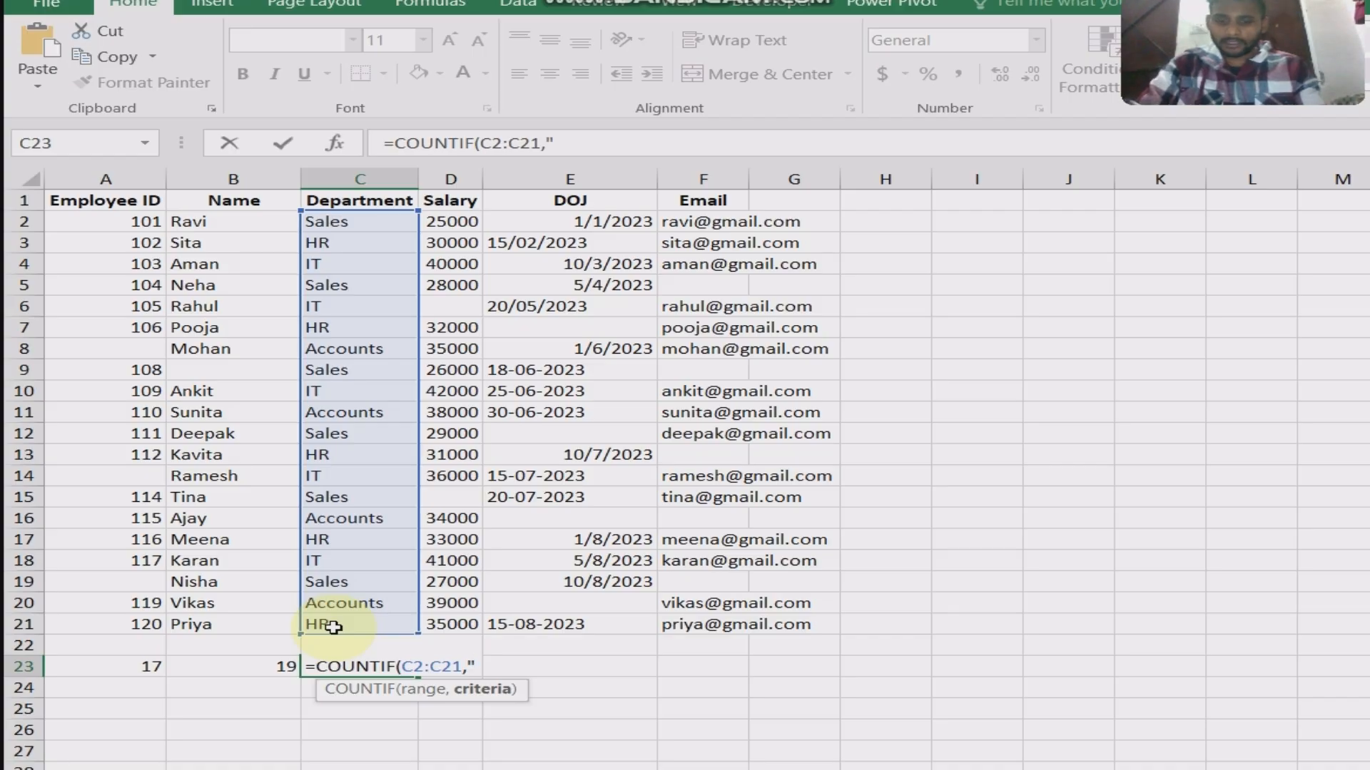
pyautogui.write('sal')
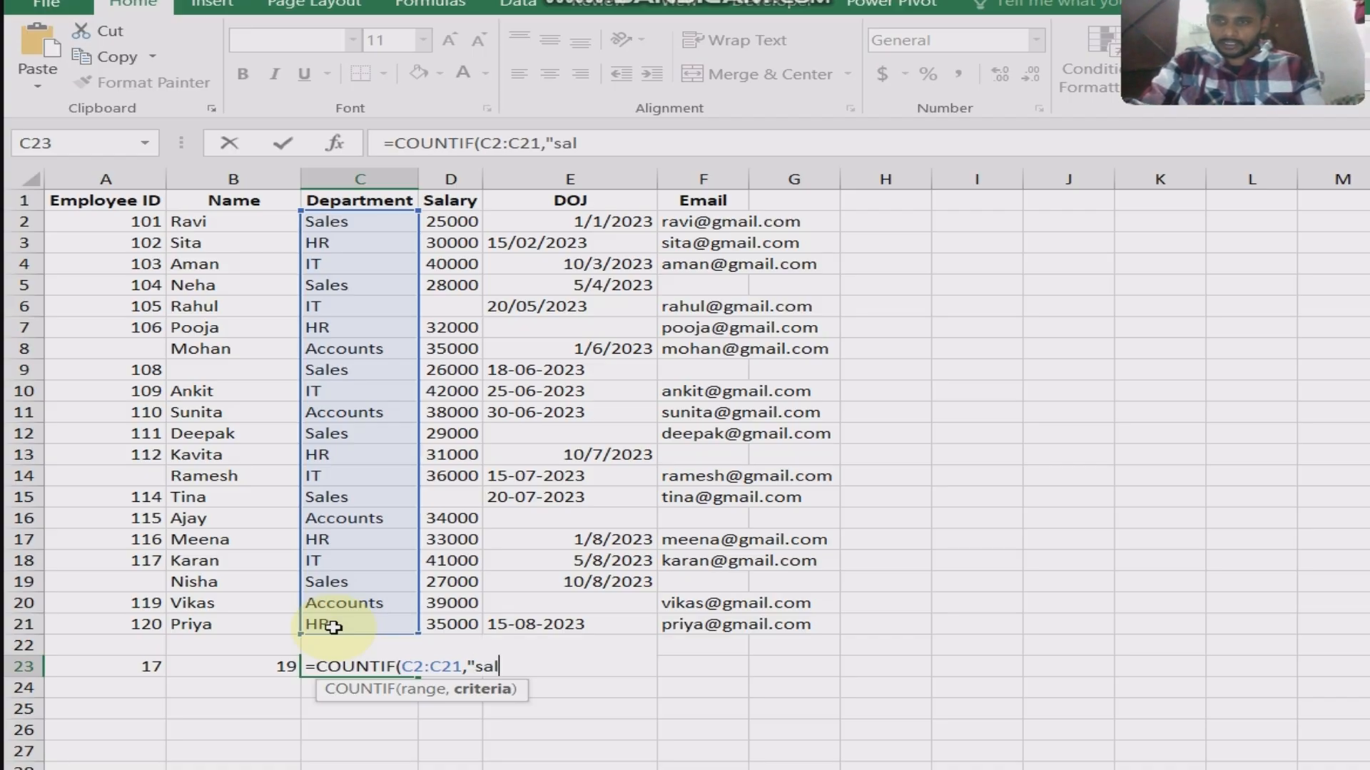
pyautogui.write('es"')
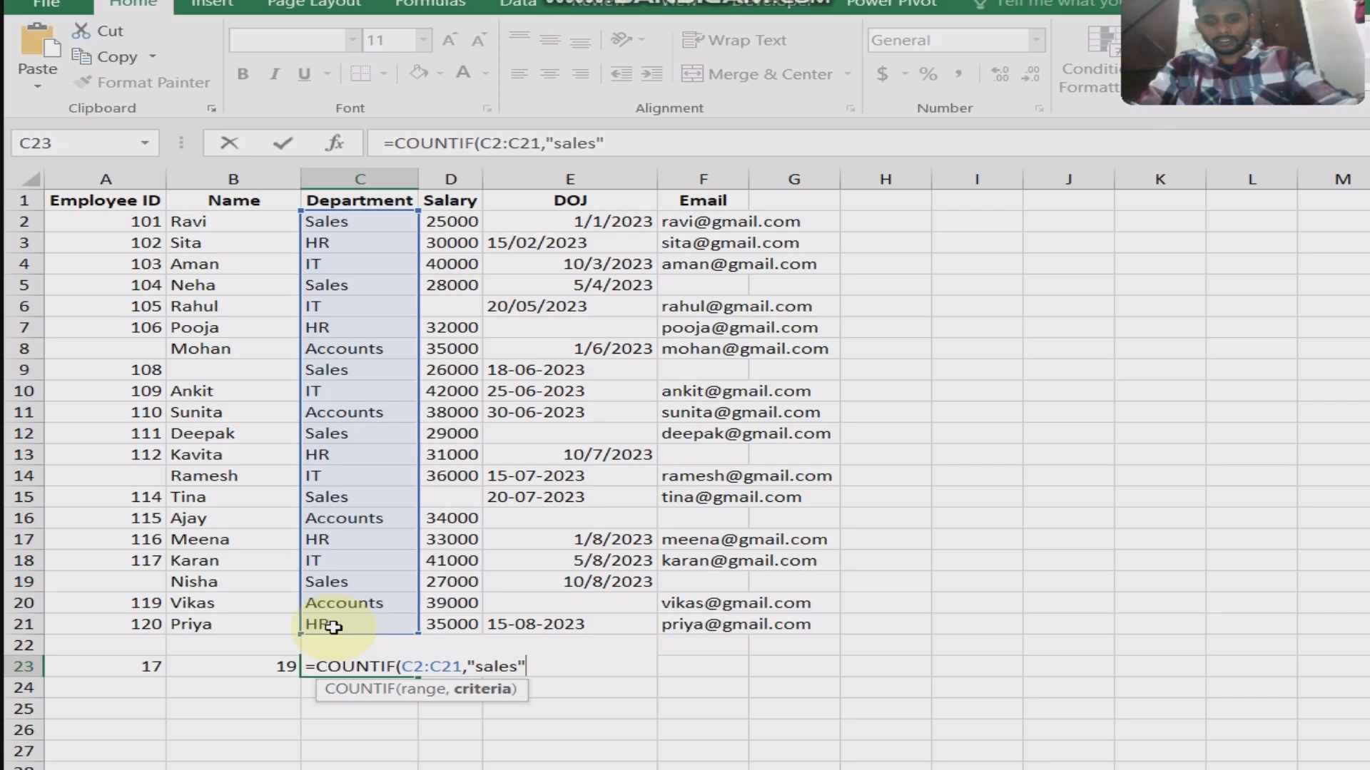
pyautogui.write(')')
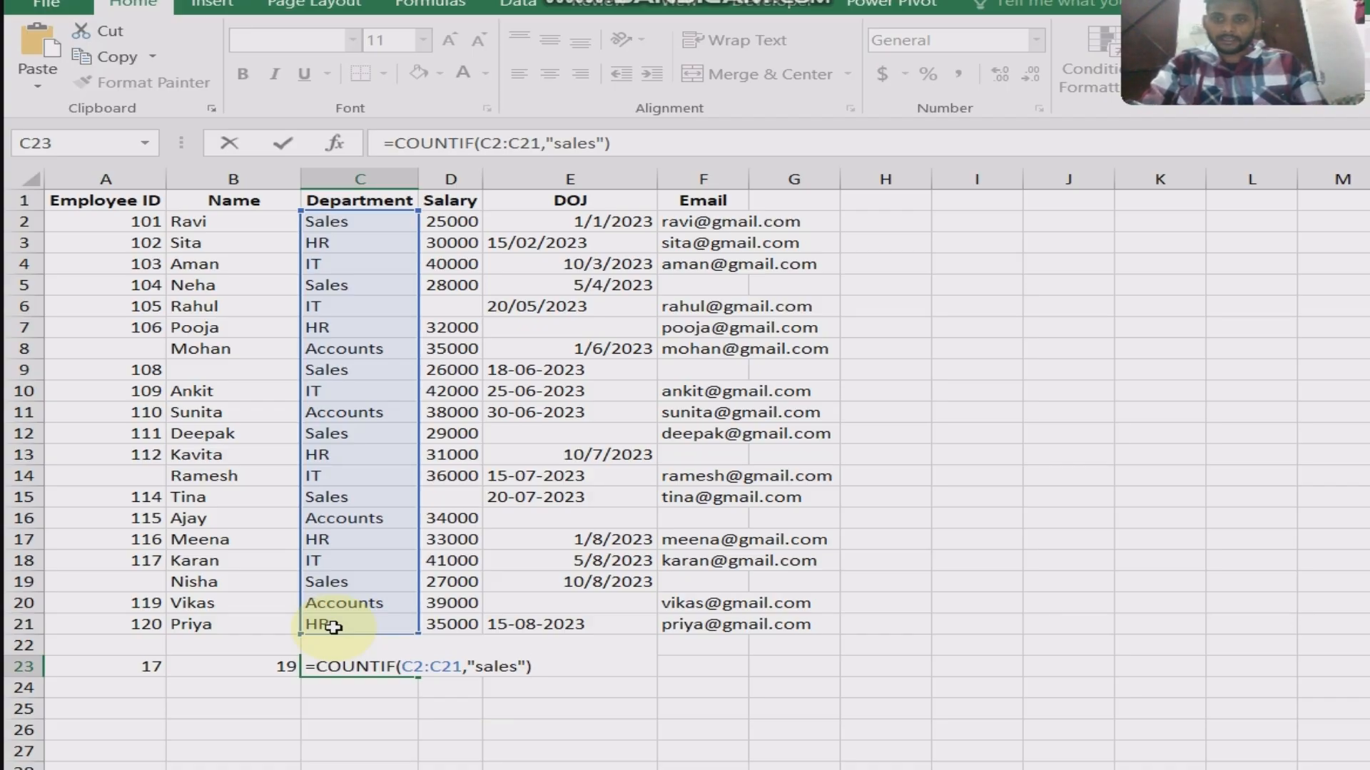
pyautogui.press('Return')
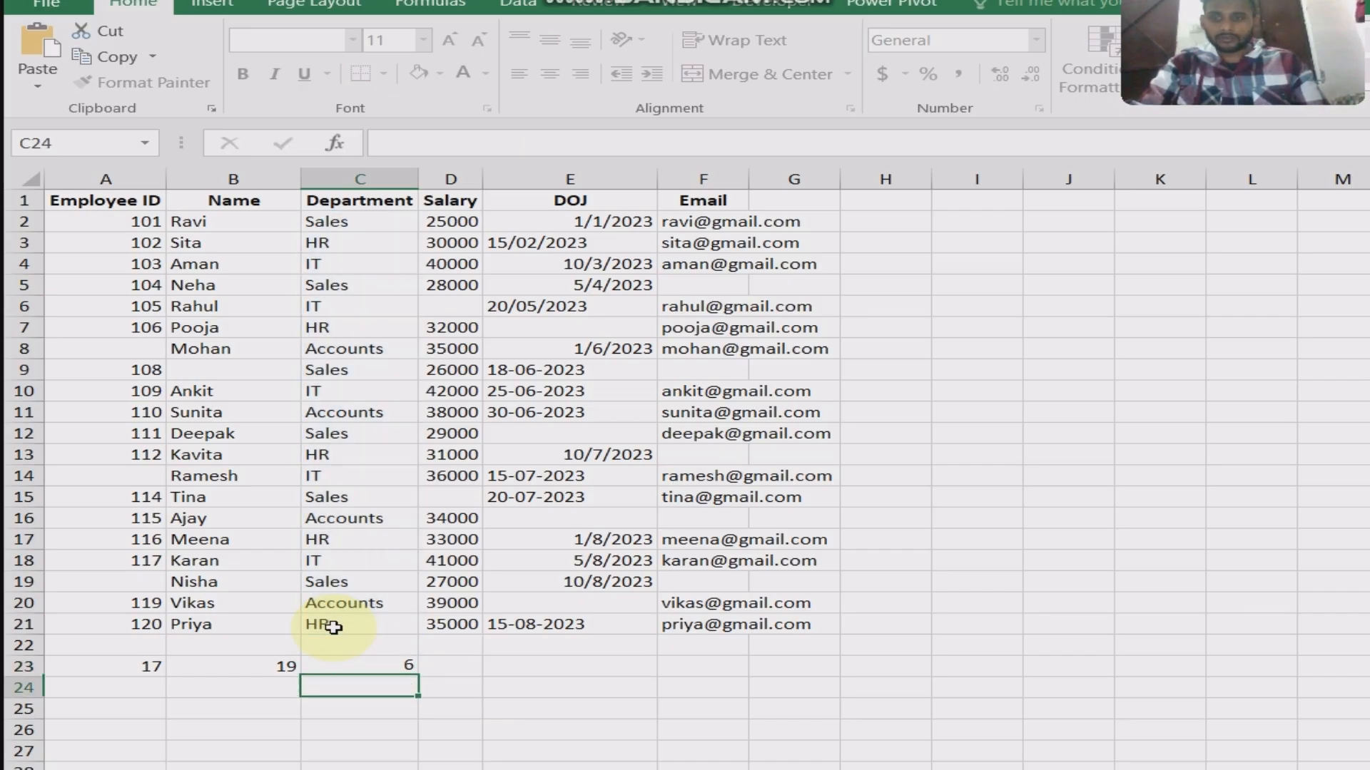
# Change the criterion of the COUNTIF formula in C23 to "hr".
pyautogui.click(375, 671)
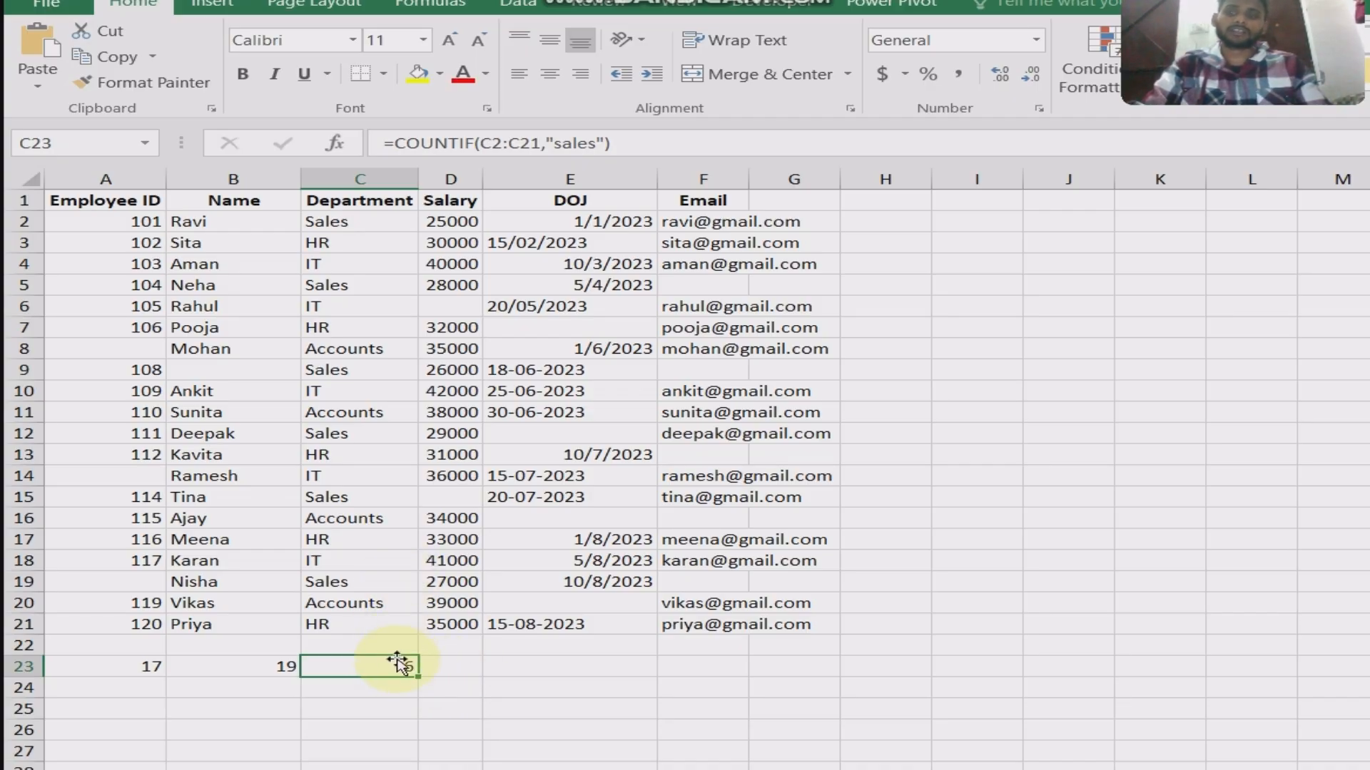
pyautogui.click(599, 144)
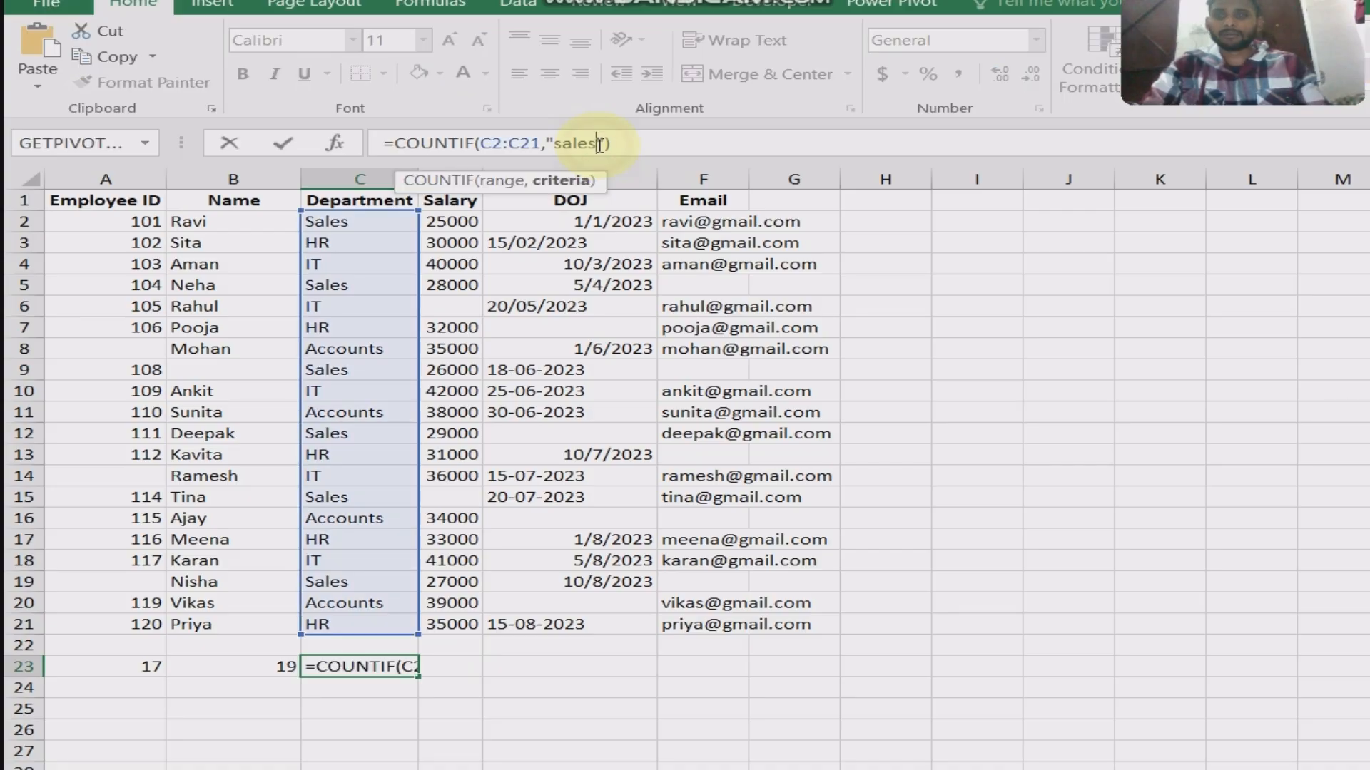
pyautogui.press('BackSpace')
pyautogui.press('BackSpace')
pyautogui.press('BackSpace')
pyautogui.press('BackSpace')
pyautogui.press('BackSpace')
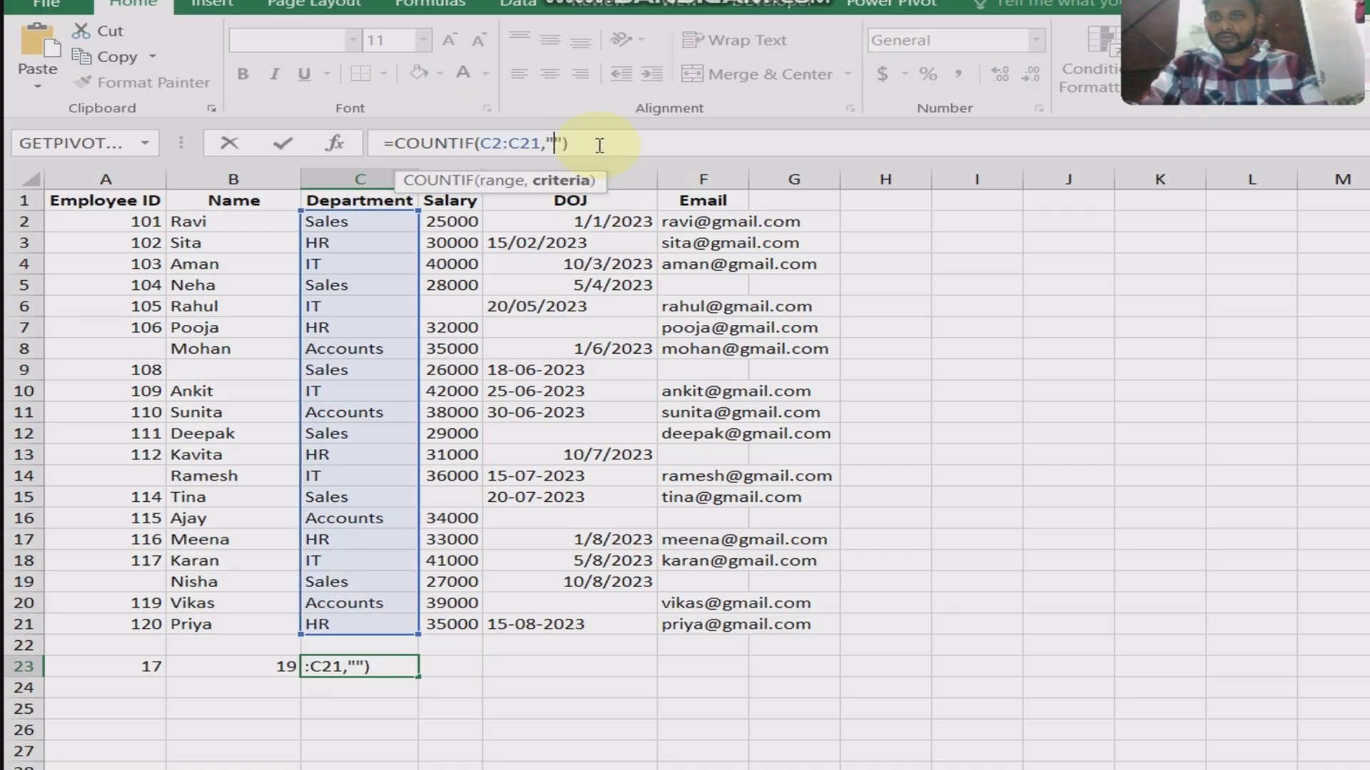
pyautogui.write('h')
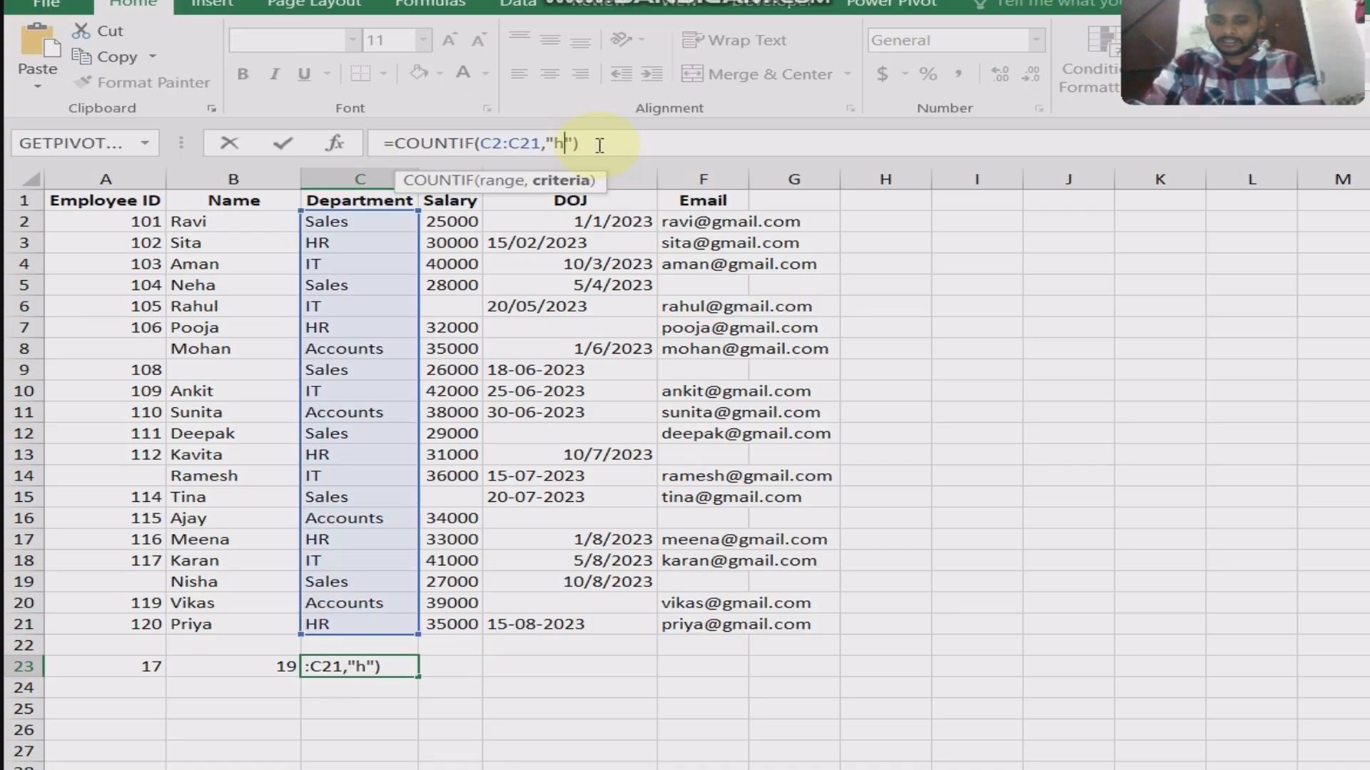
pyautogui.write('r')
pyautogui.press('Return')
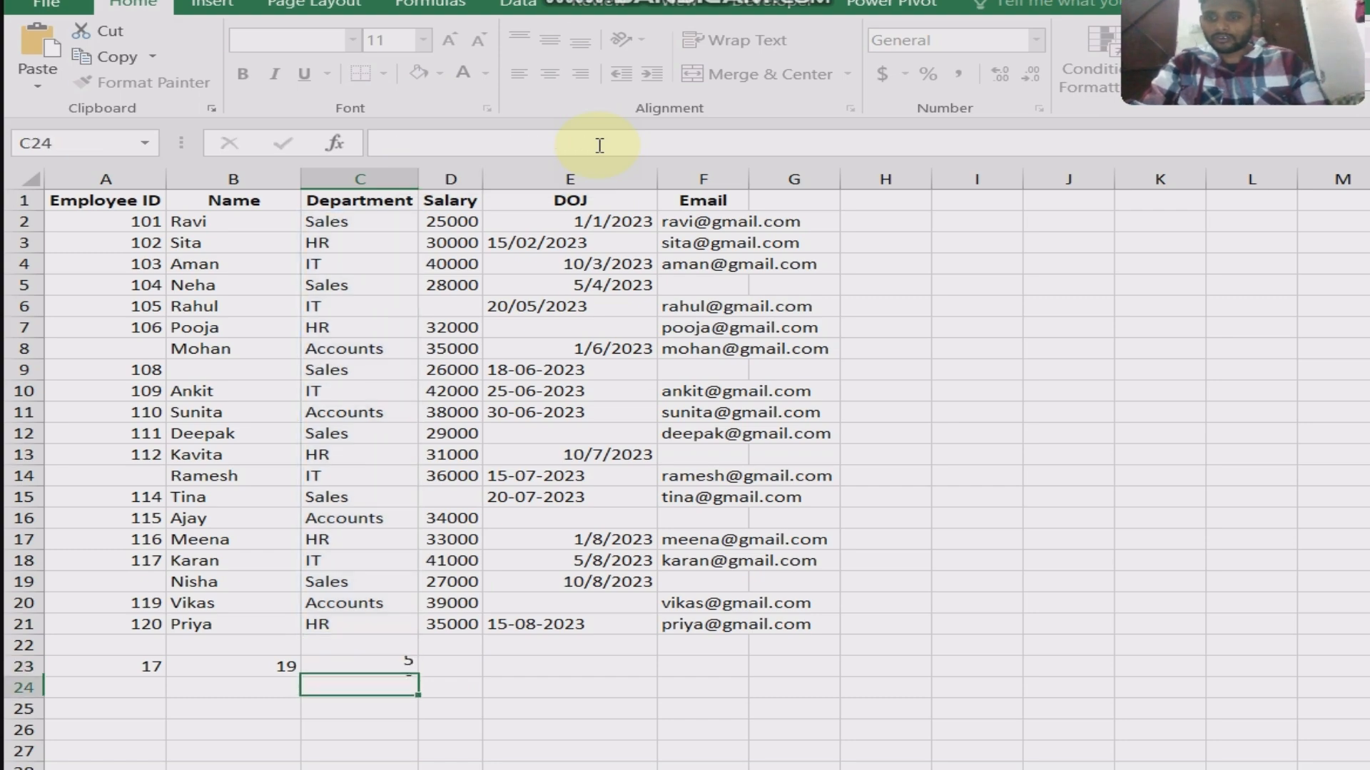
# Delete the COUNTIF formula from cell C23, leaving the cell beneath the Department column empty.
pyautogui.click(358, 664)
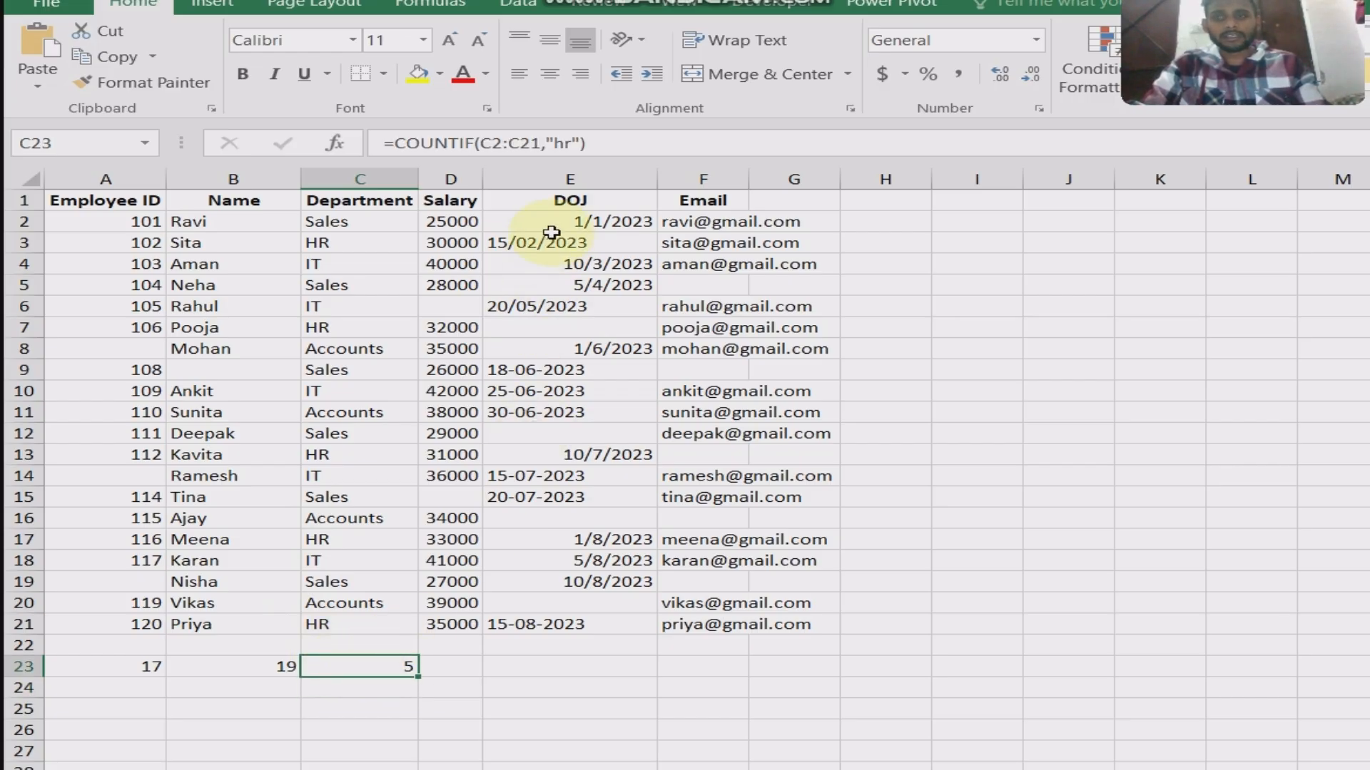
pyautogui.click(577, 140)
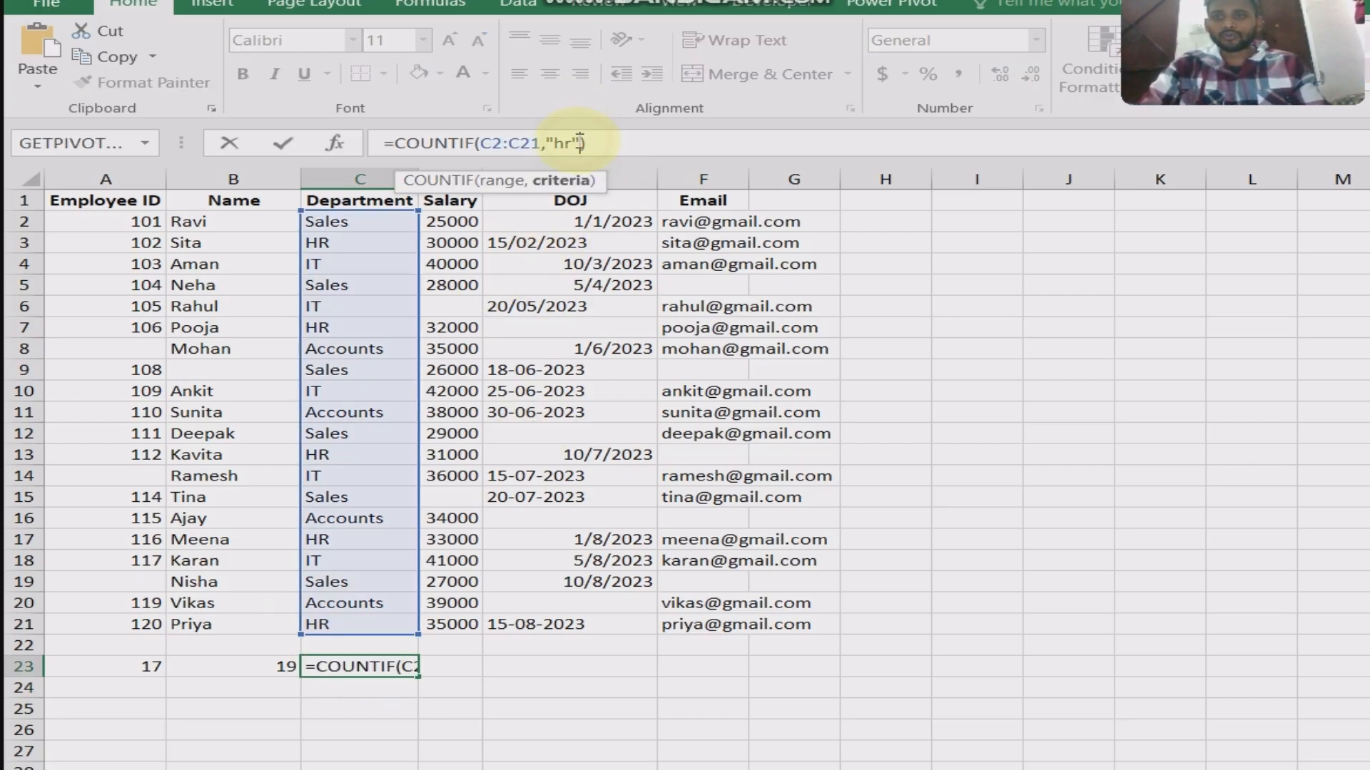
pyautogui.press('BackSpace')
pyautogui.press('BackSpace')
pyautogui.press('BackSpace')
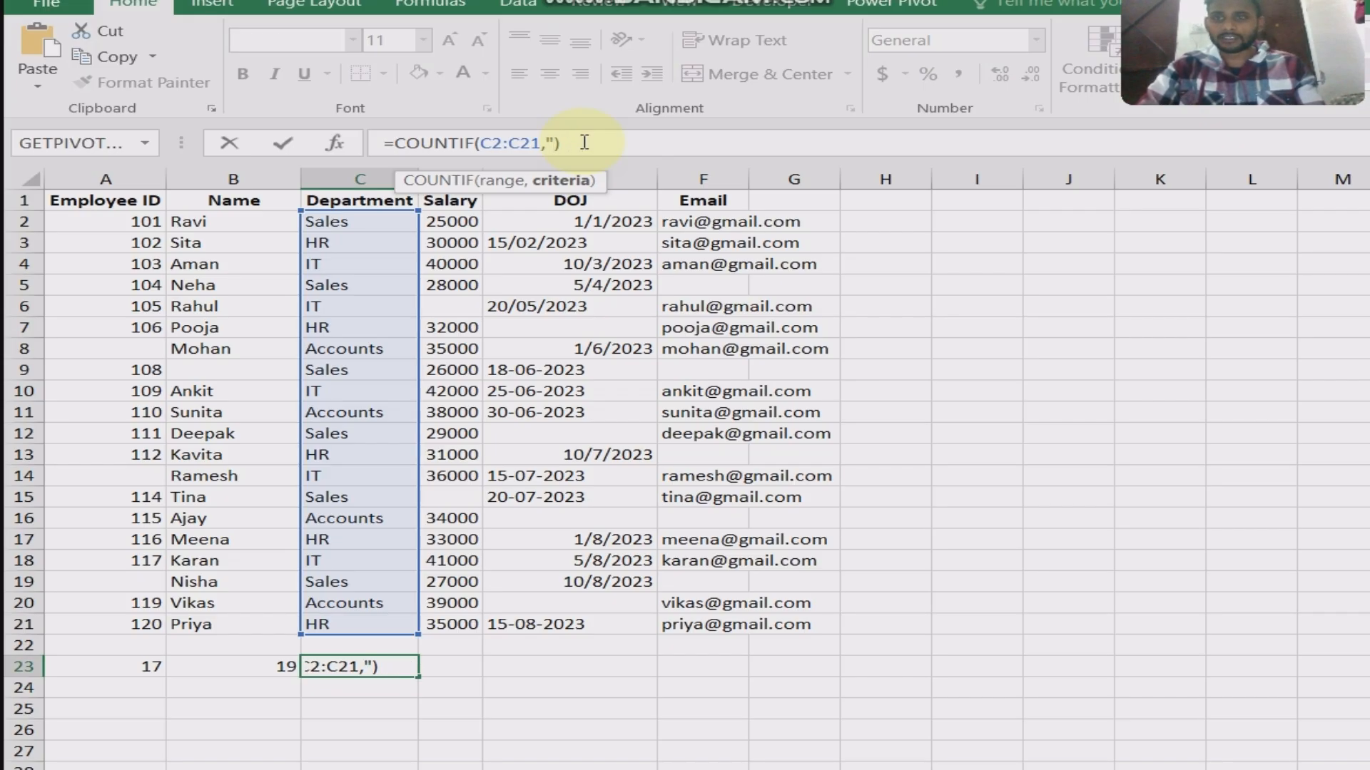
pyautogui.press('BackSpace')
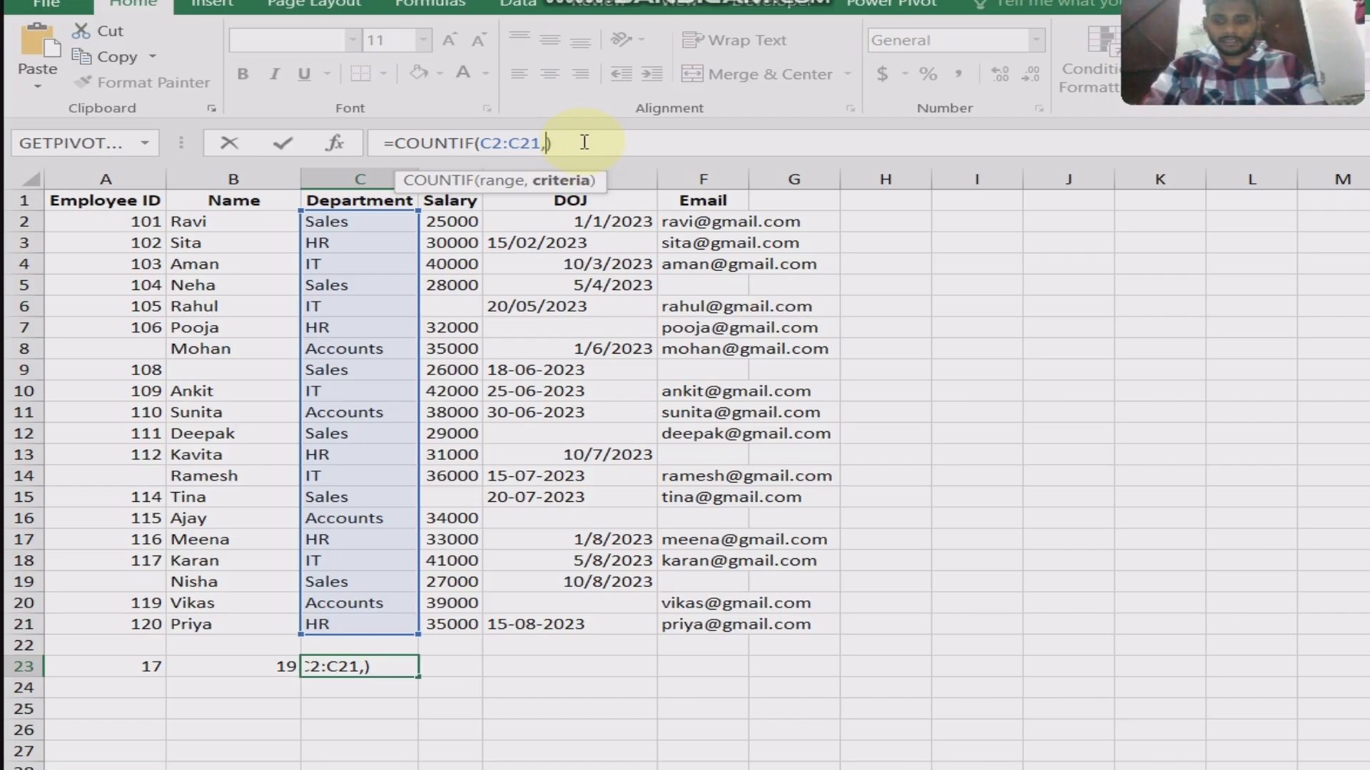
pyautogui.press('Escape')
pyautogui.press('Delete')
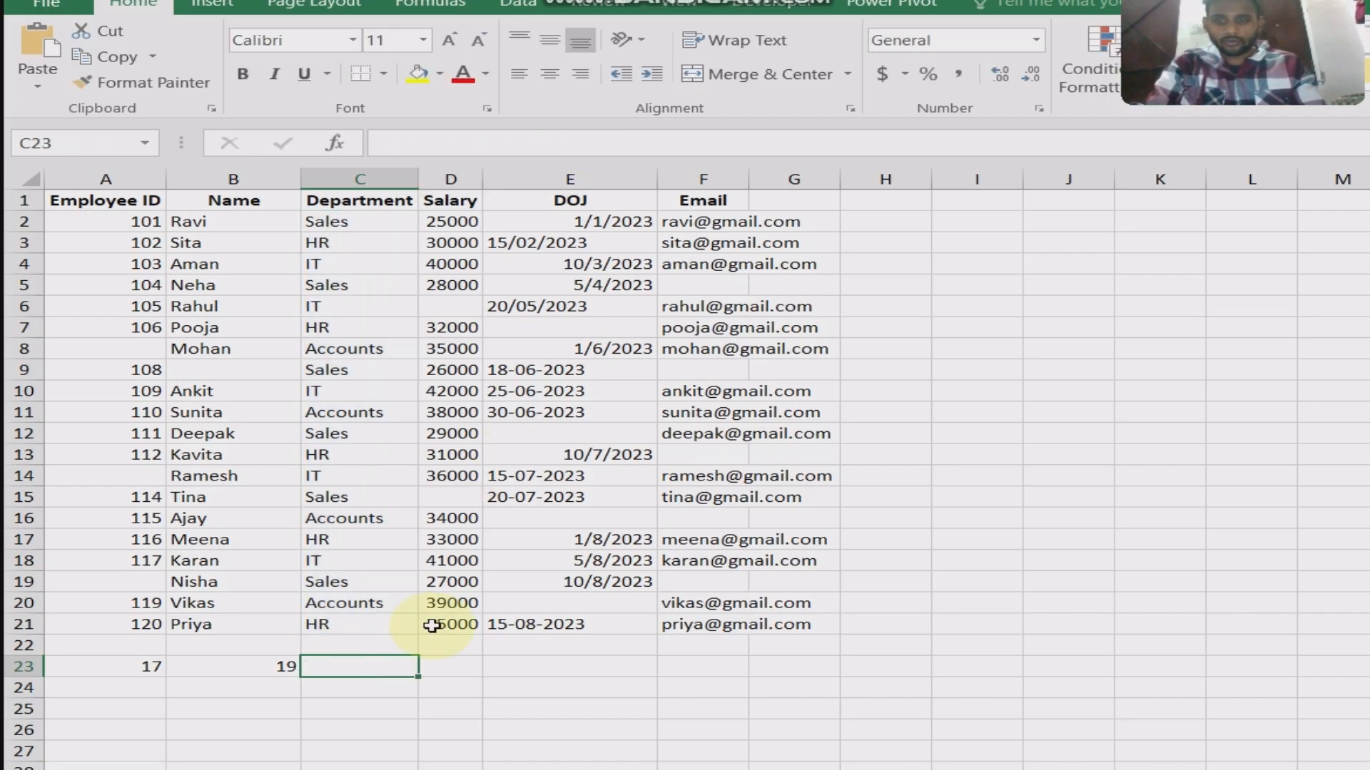
# Enter a COUNTA formula in cell D23 that counts the Salary range D2:D21.
pyautogui.click(459, 667)
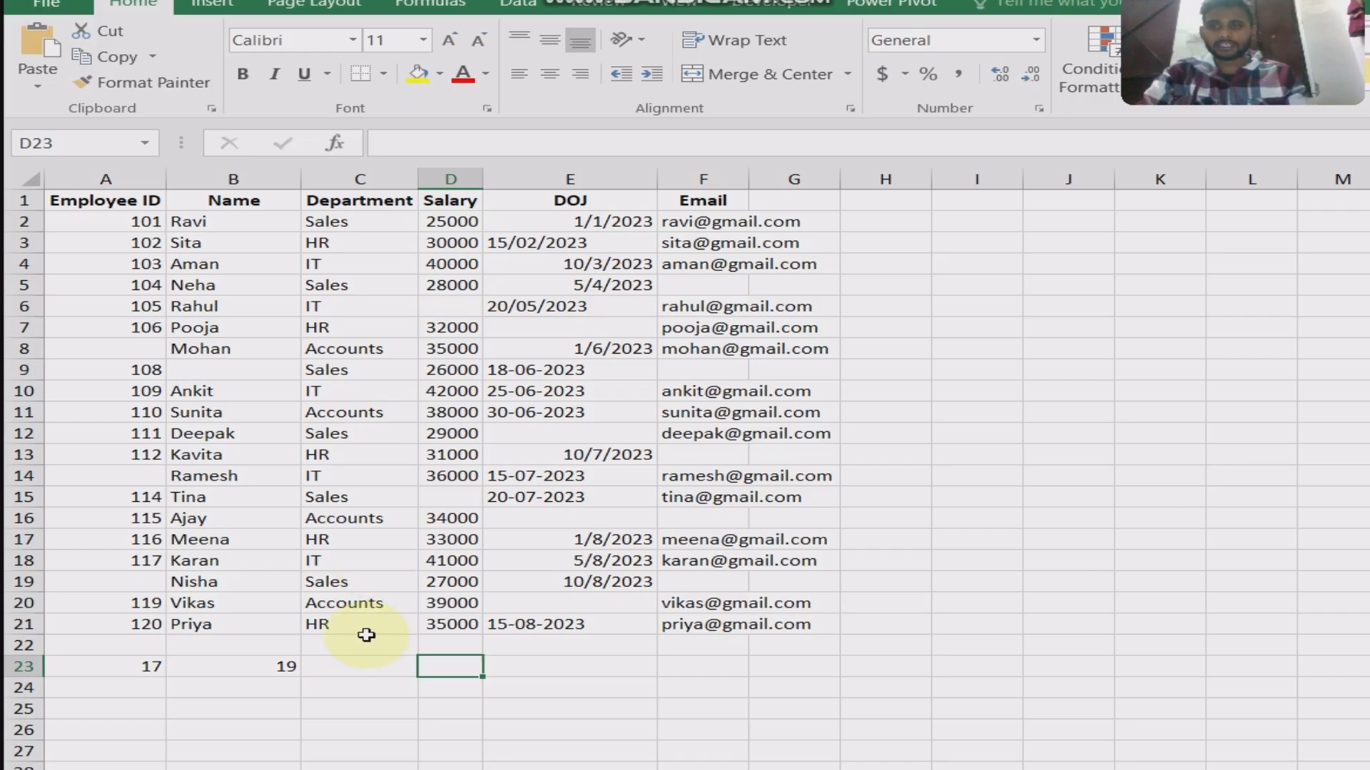
pyautogui.write('=')
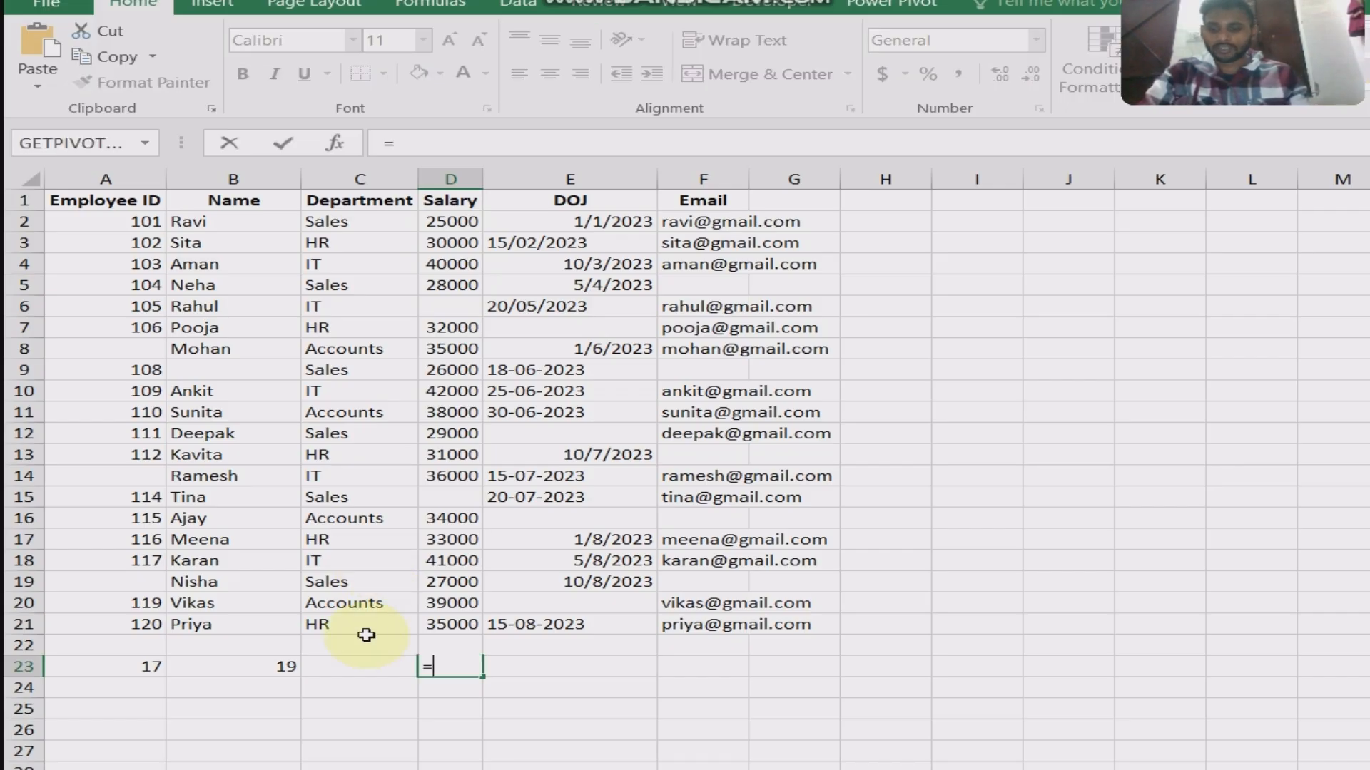
pyautogui.write('coun')
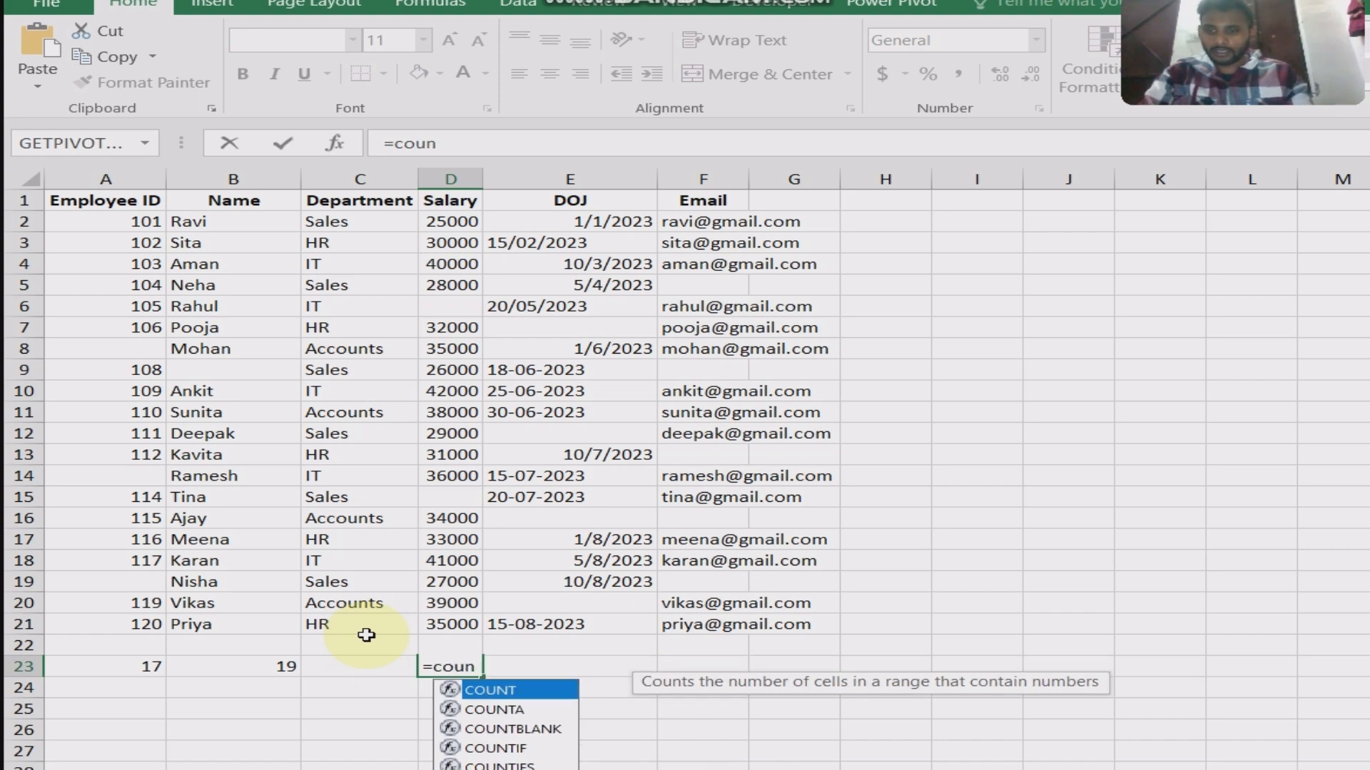
pyautogui.press('Down')
pyautogui.press('Tab')
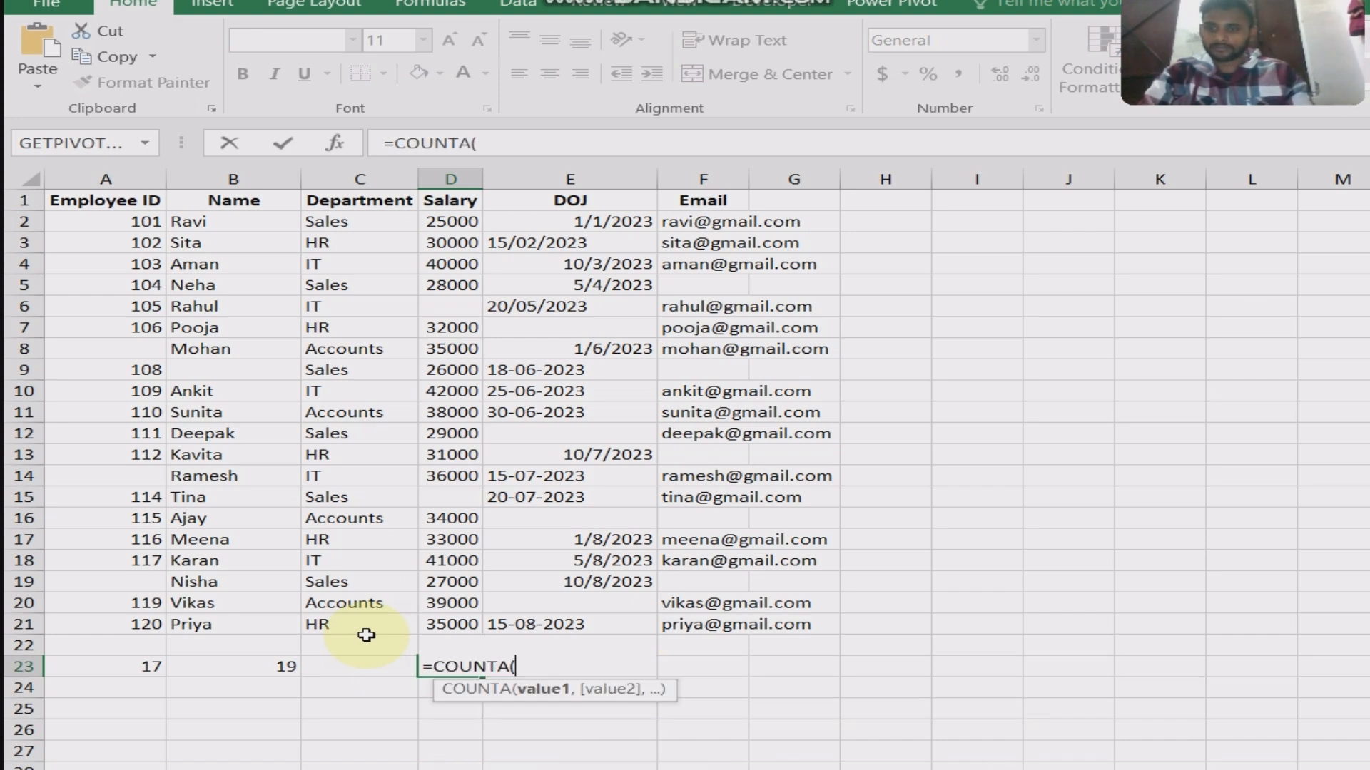
pyautogui.moveTo(443, 221); pyautogui.dragTo(427, 618)
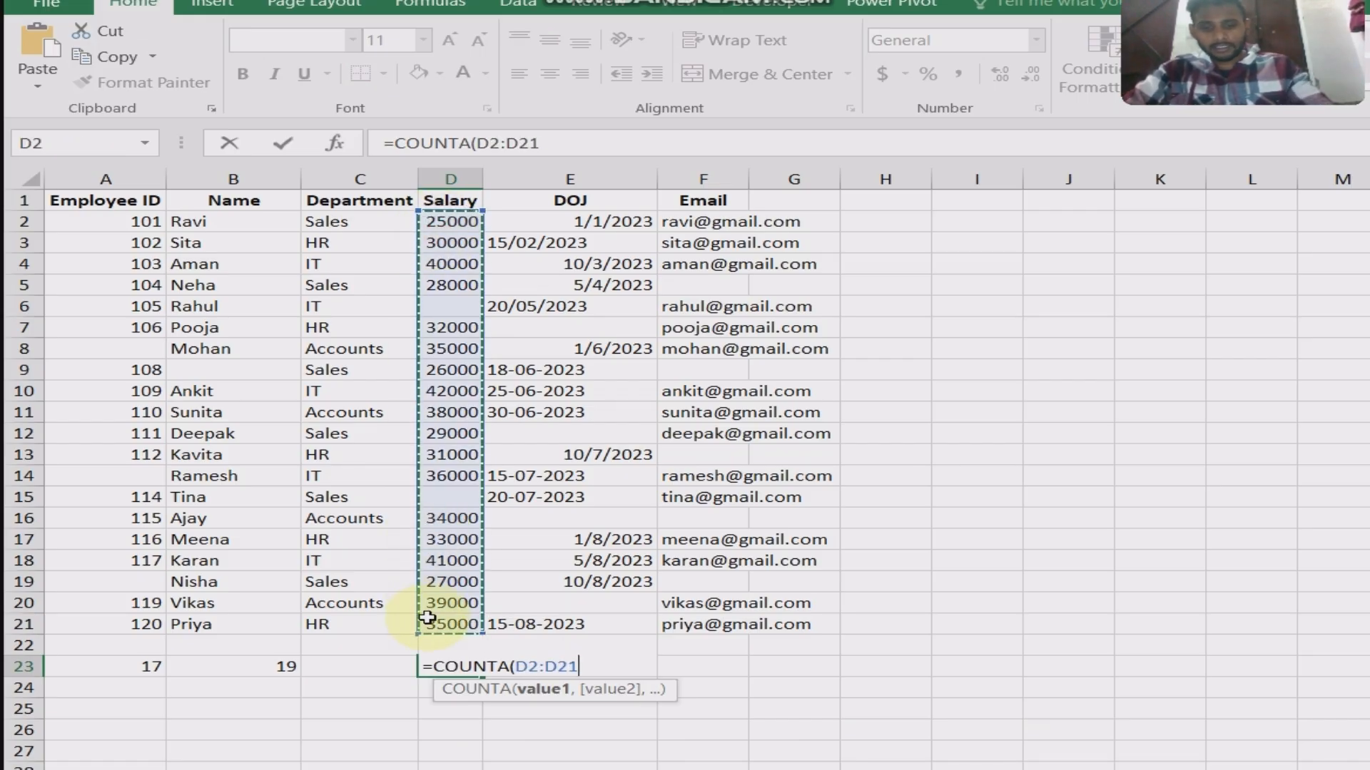
pyautogui.write(')')
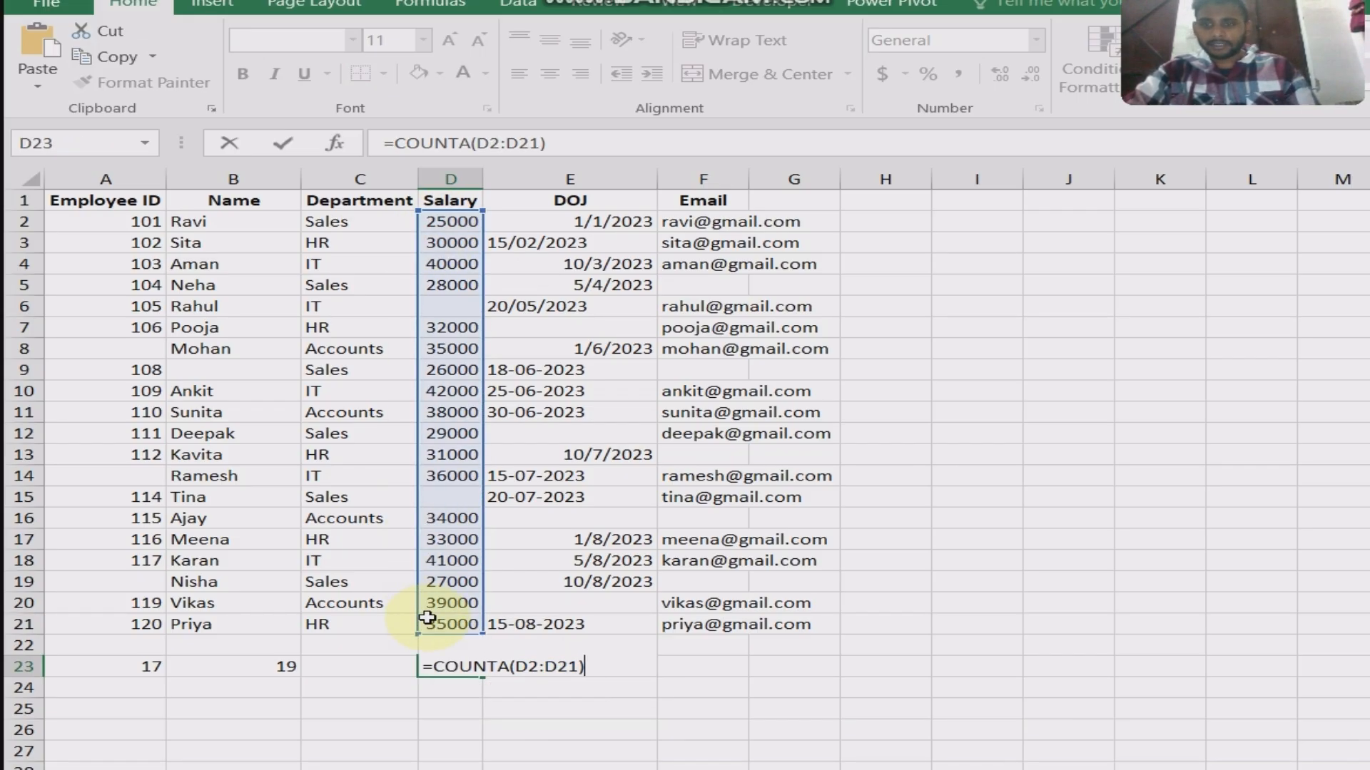
pyautogui.press('Return')
pyautogui.click(466, 668)
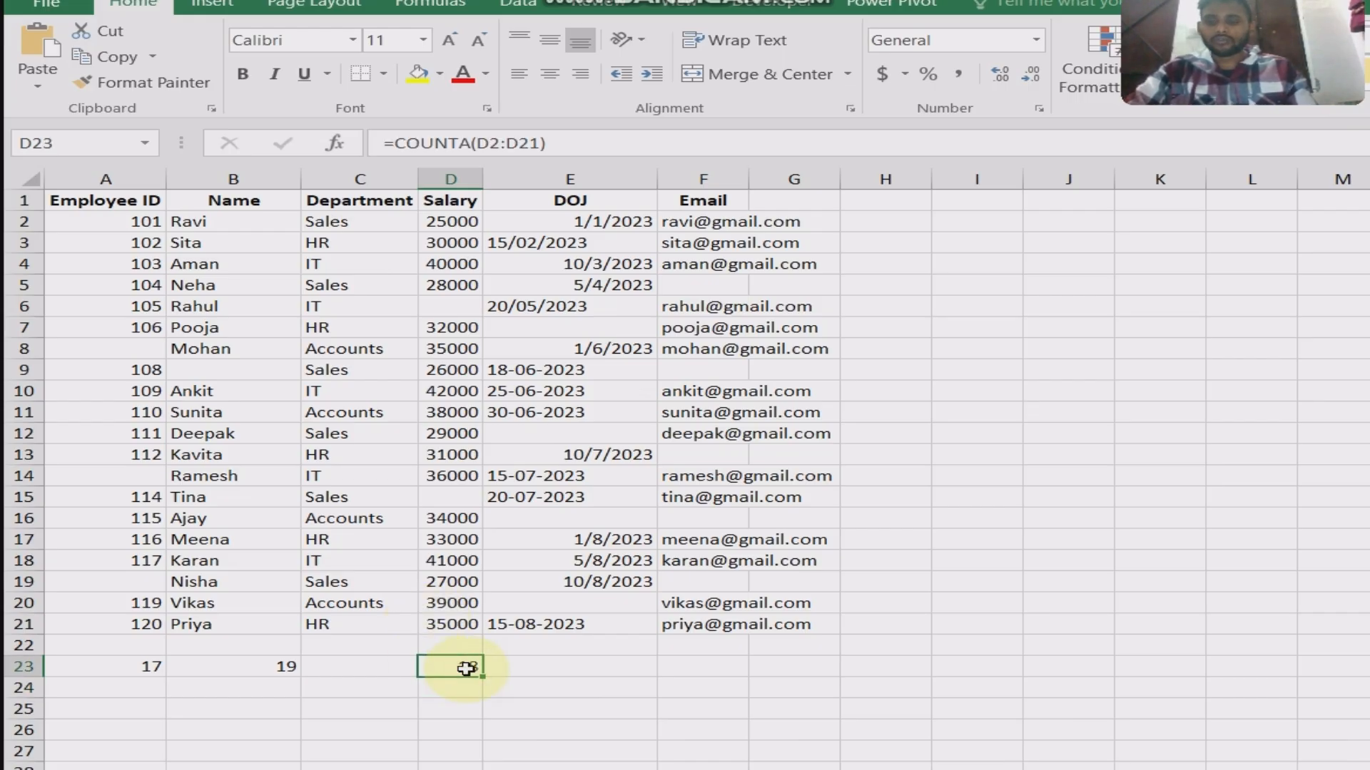
pyautogui.click(599, 659)
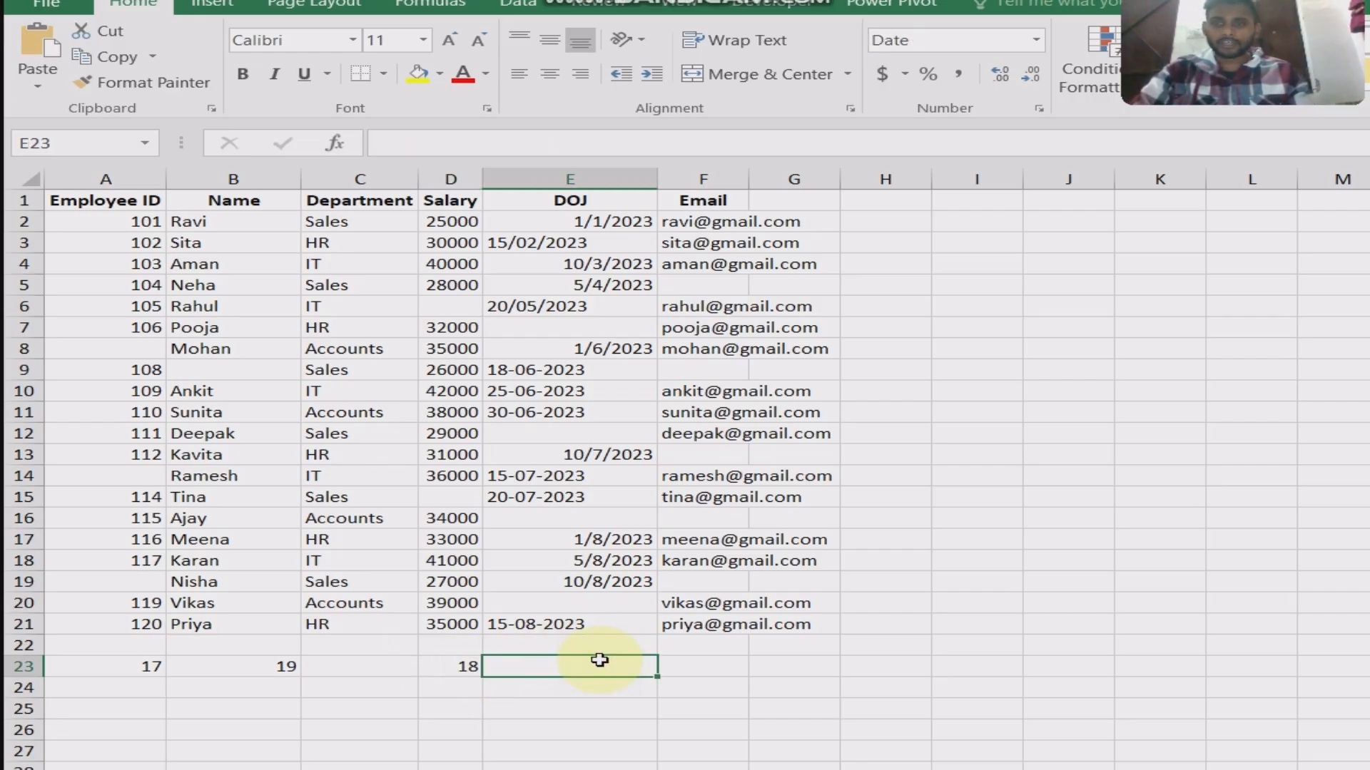
pyautogui.write('=c')
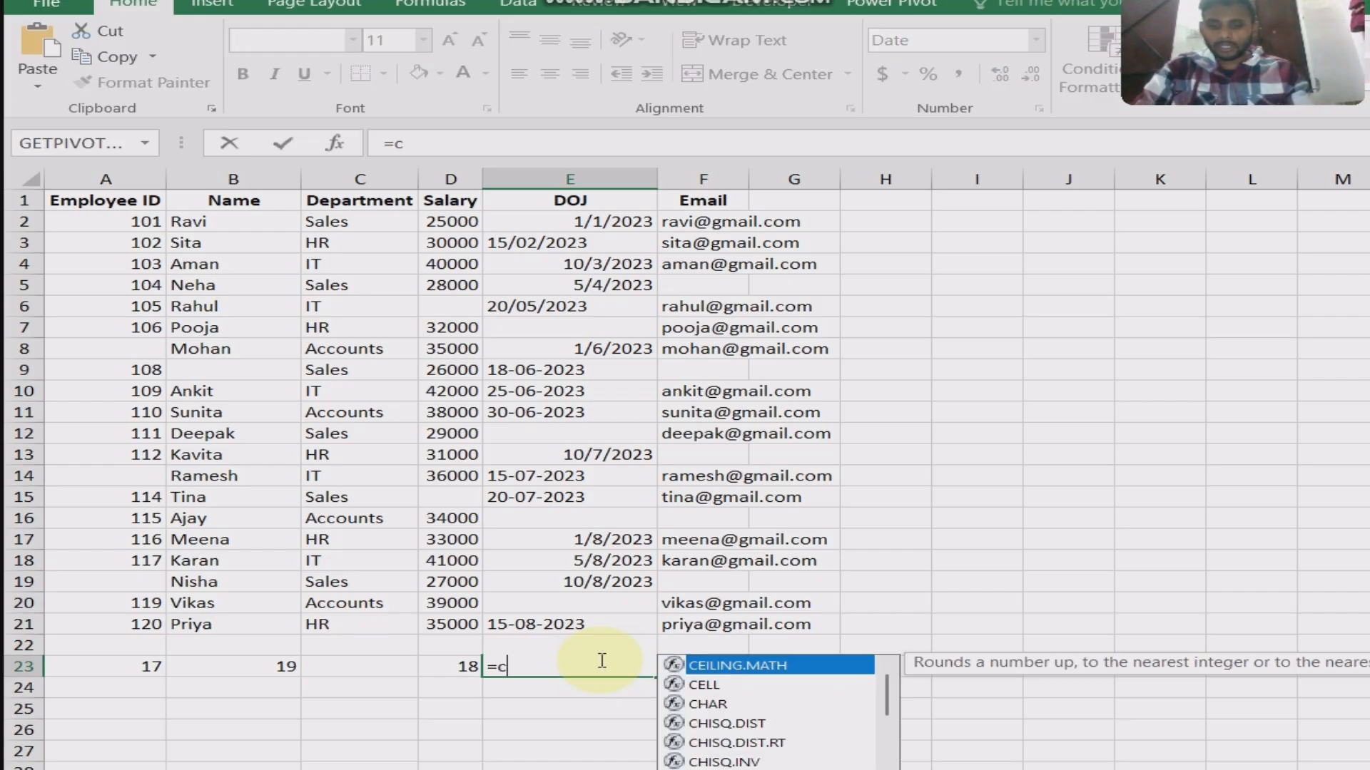
pyautogui.press('BackSpace')
pyautogui.press('BackSpace')
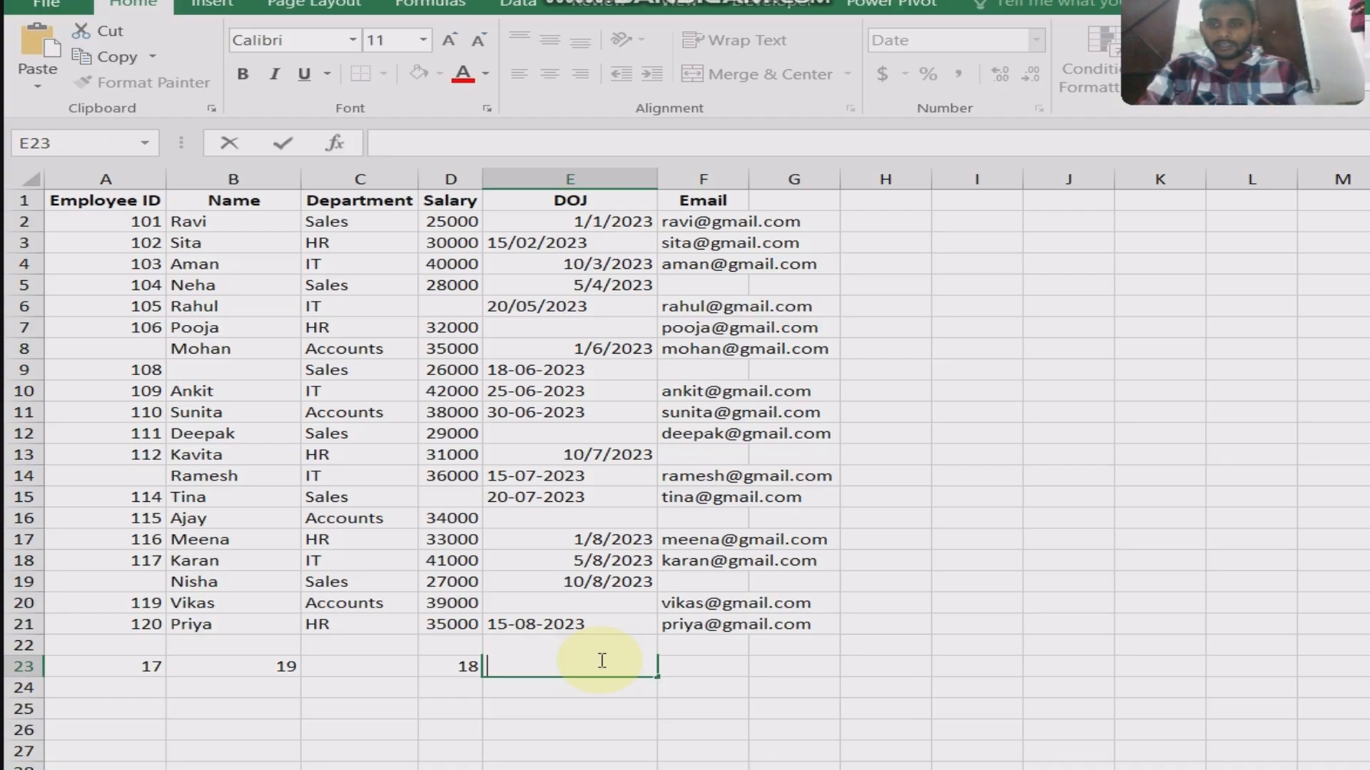
pyautogui.click(785, 711)
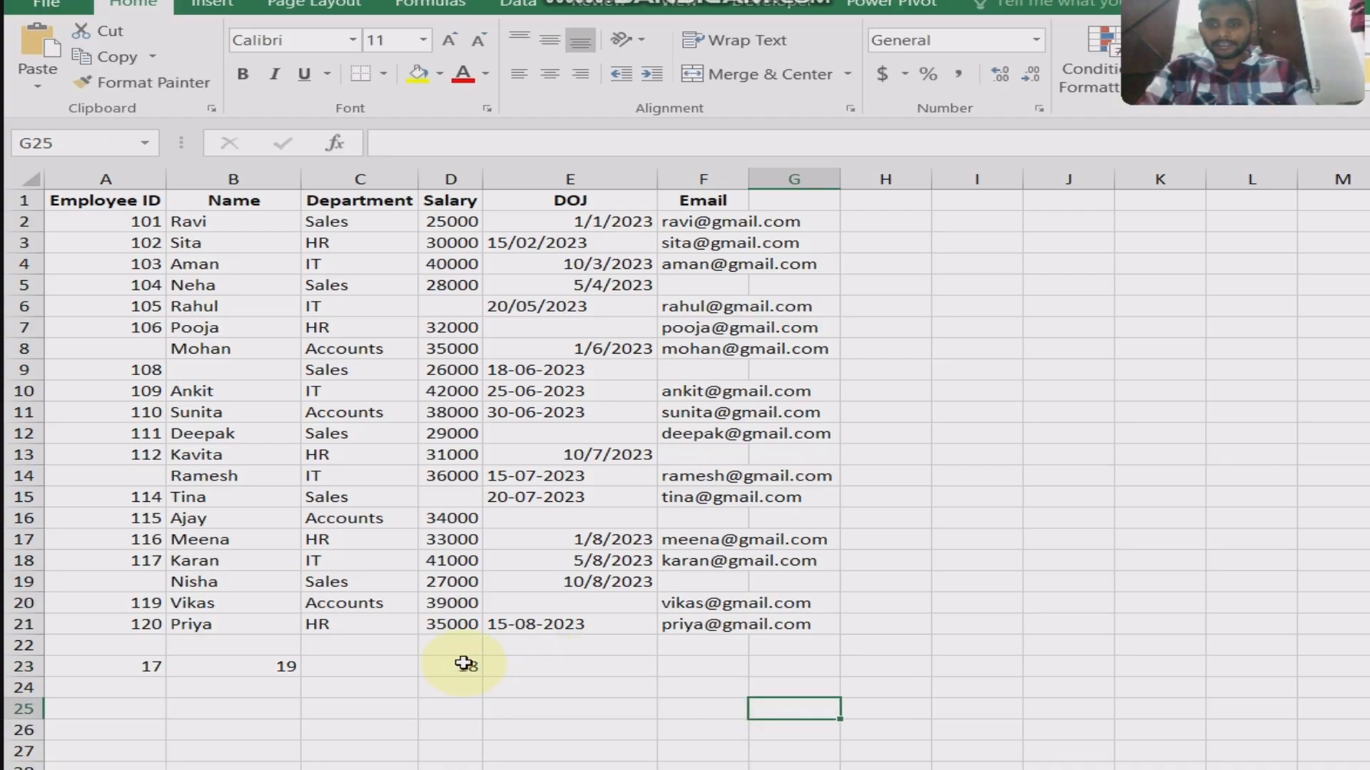
# Fill the COUNTA formula from D23 across into E23, beneath the DOJ column, and check the copied formula.
pyautogui.click(464, 664)
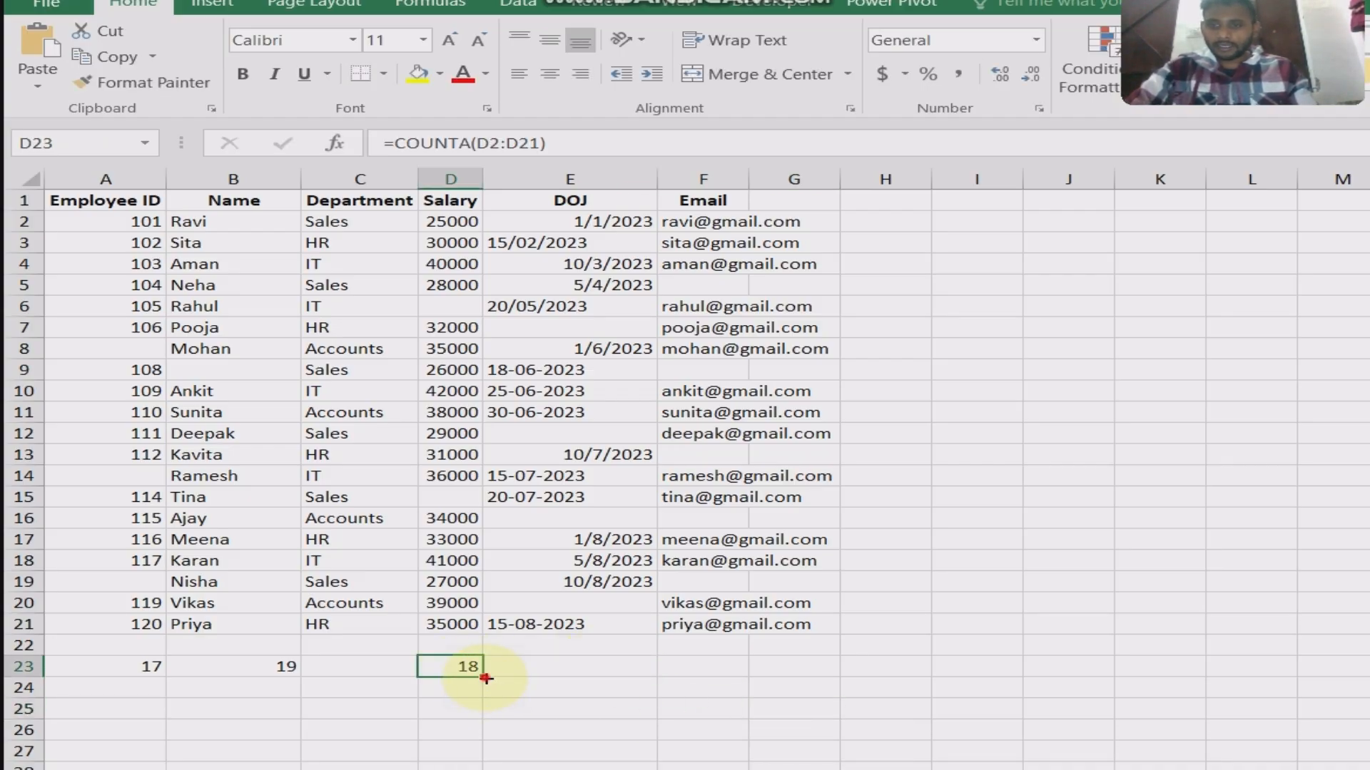
pyautogui.moveTo(485, 678); pyautogui.dragTo(614, 670)
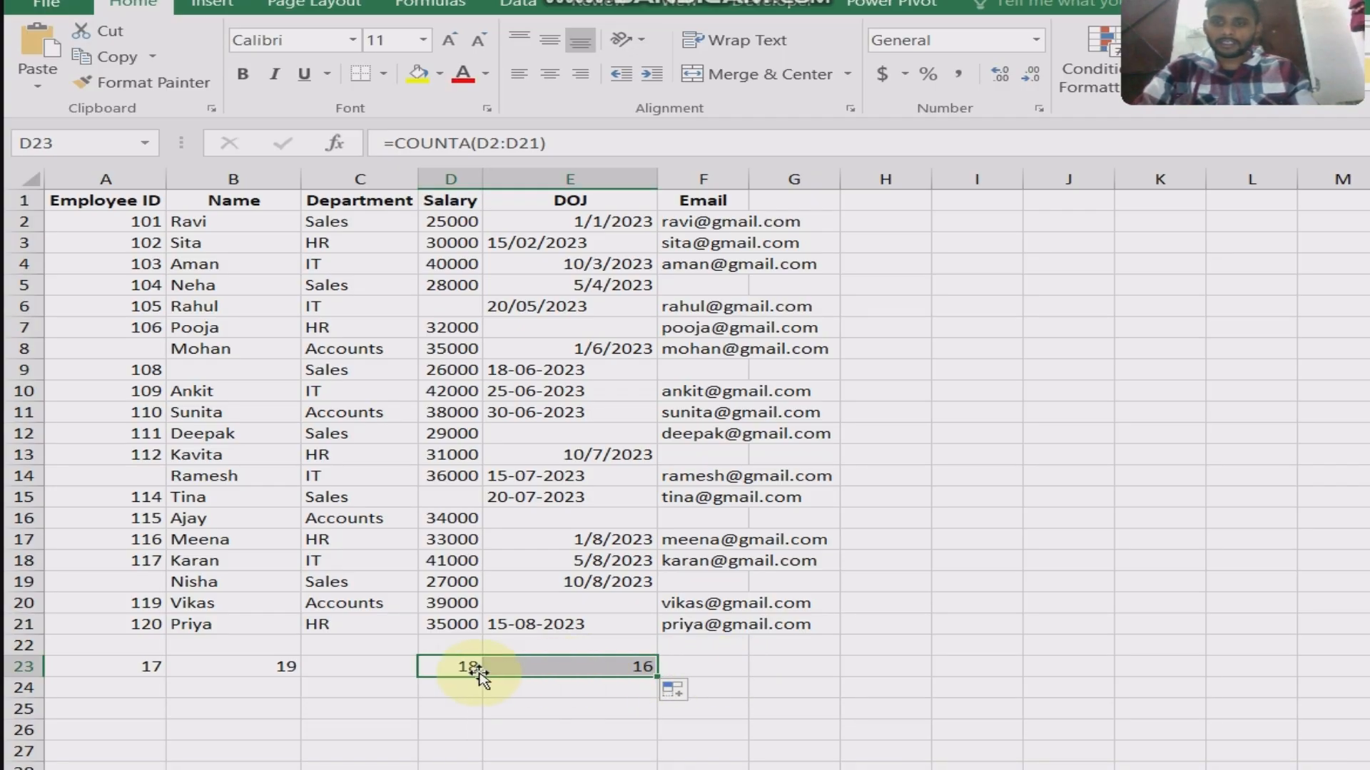
pyautogui.click(595, 667)
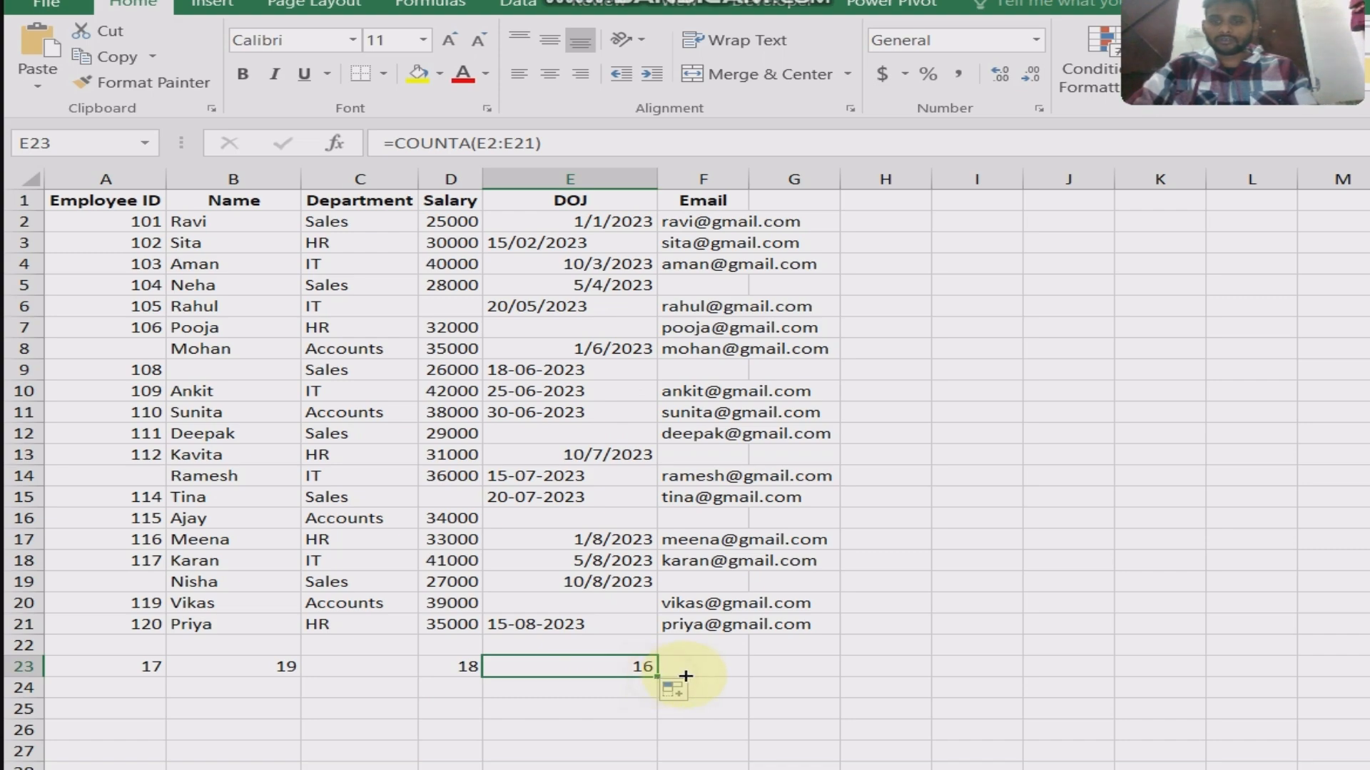
# Fill the COUNTA formula from E23 across into F23, beneath the Email column, and check the copied formula.
pyautogui.moveTo(663, 677); pyautogui.dragTo(740, 670)
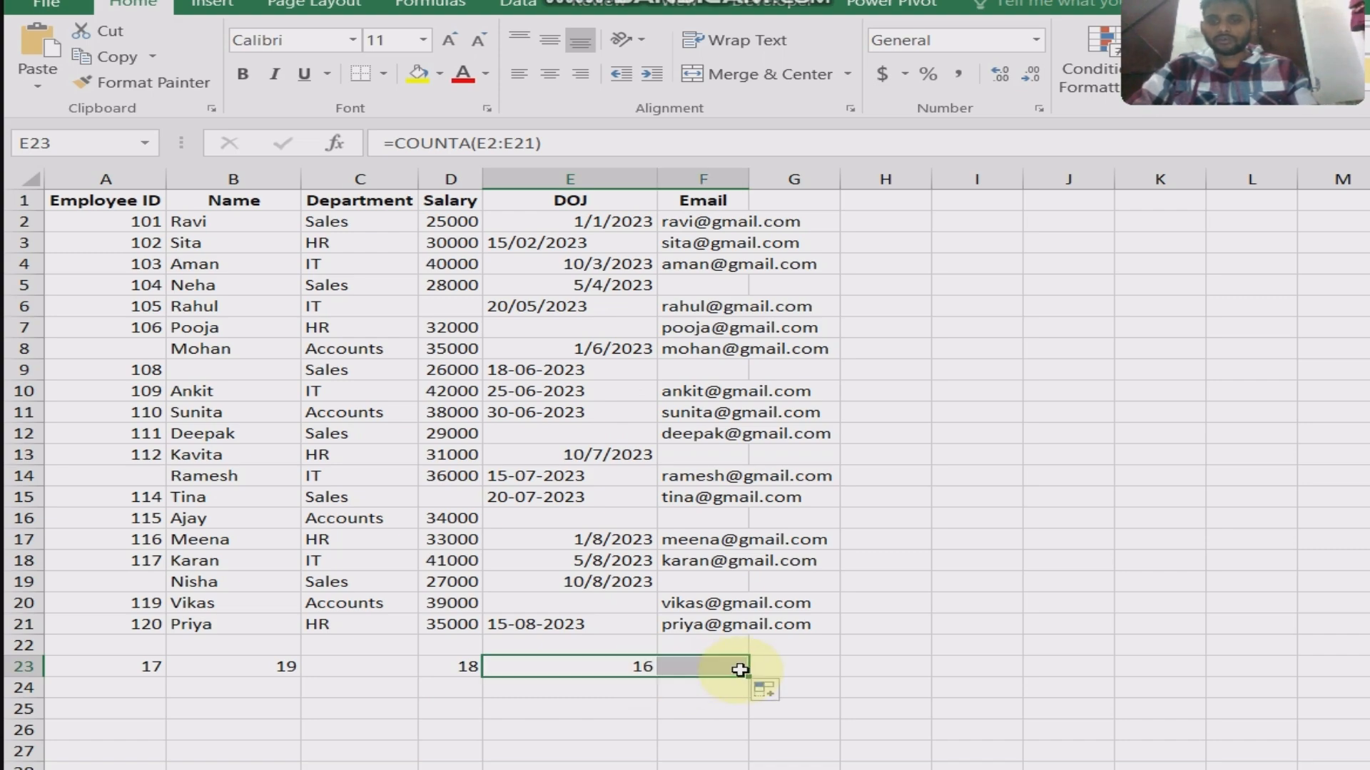
pyautogui.click(802, 668)
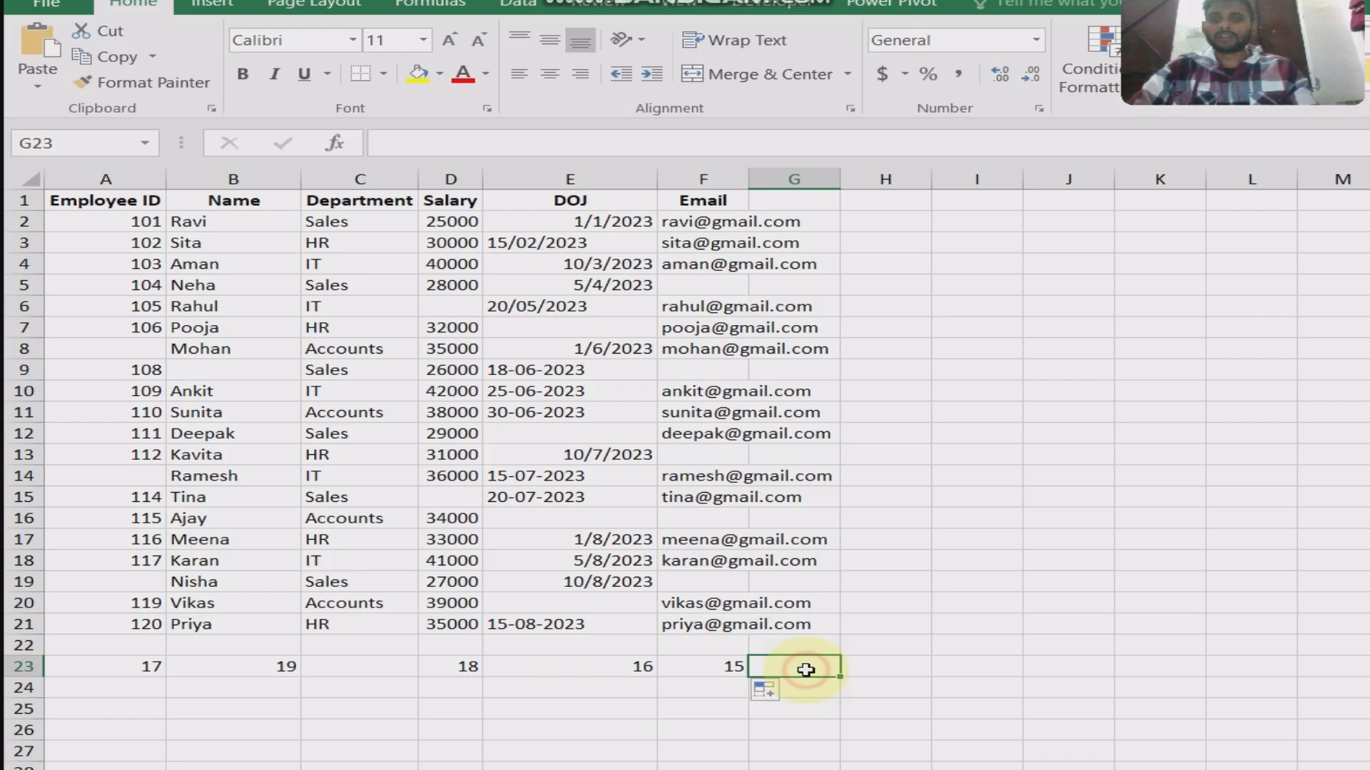
pyautogui.click(722, 670)
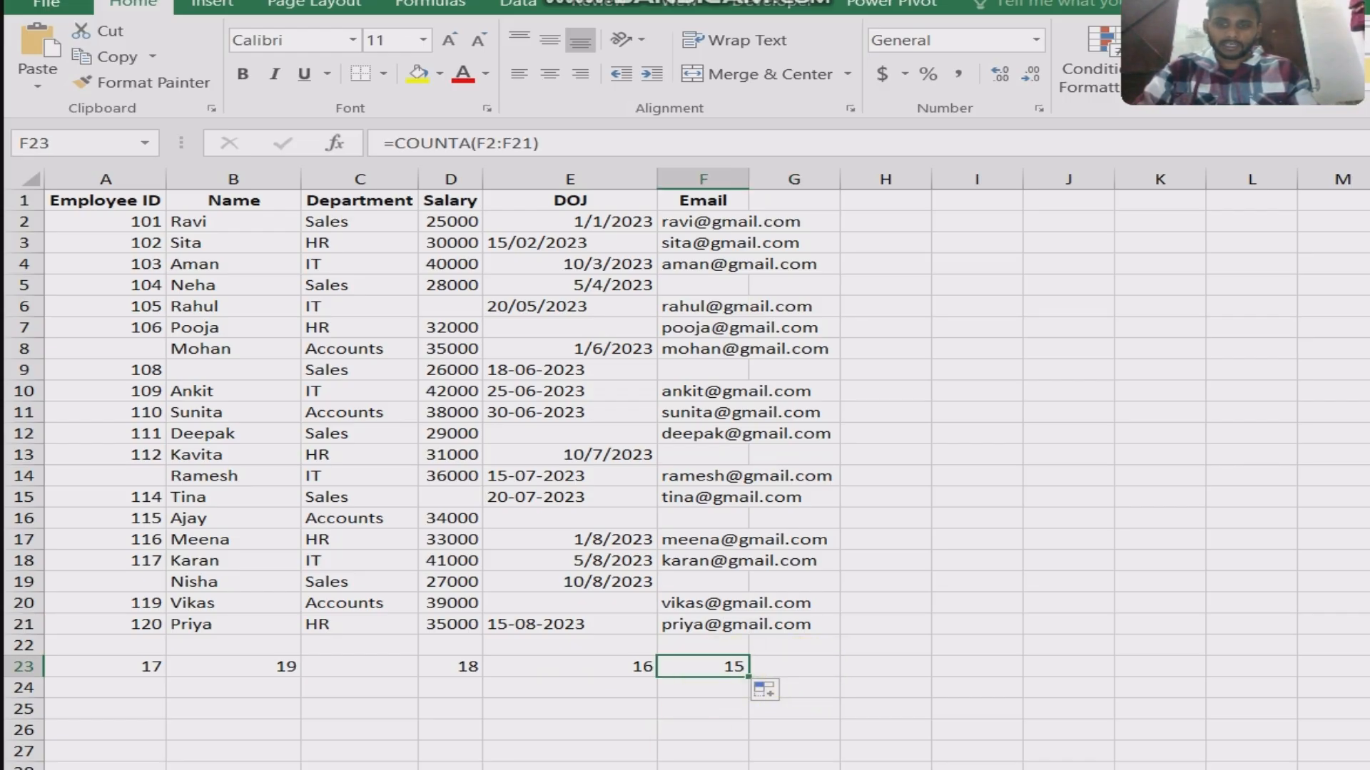
pyautogui.click(965, 247)
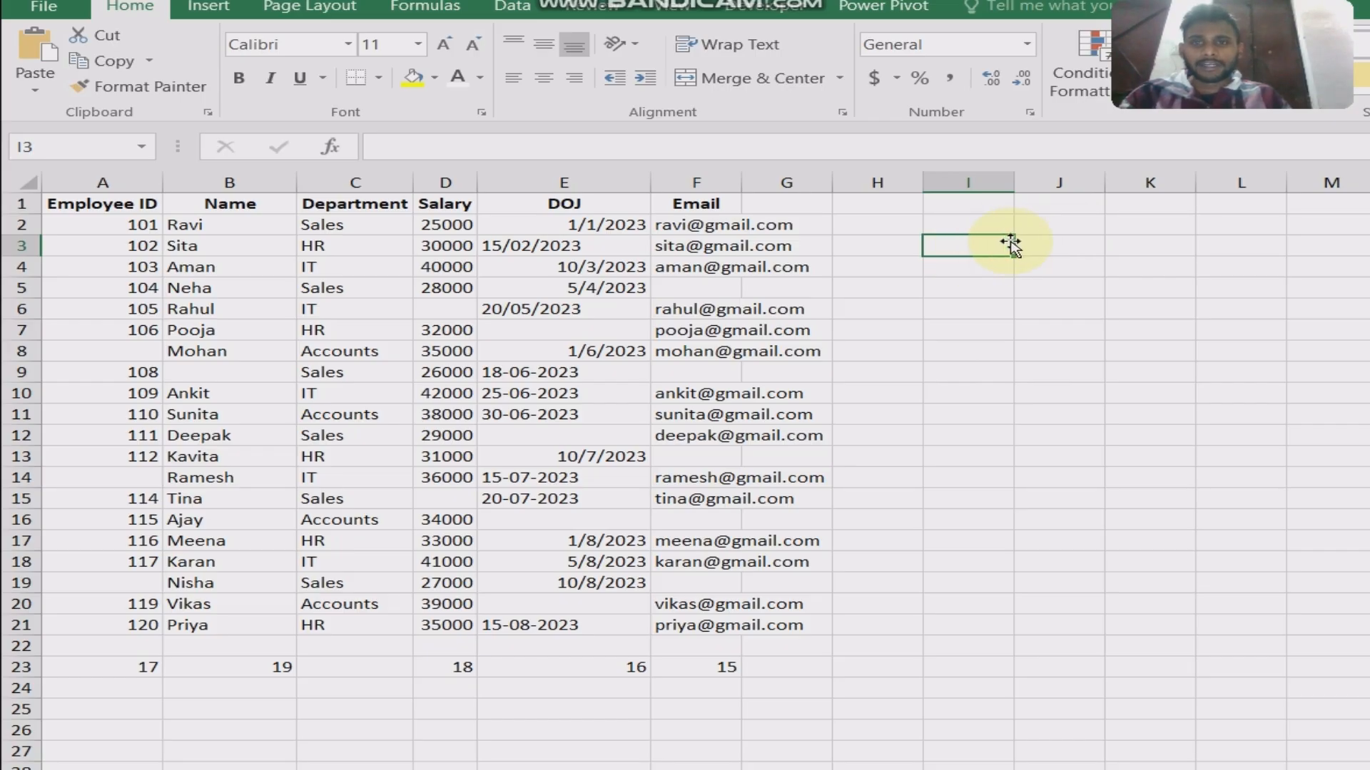
pyautogui.click(382, 672)
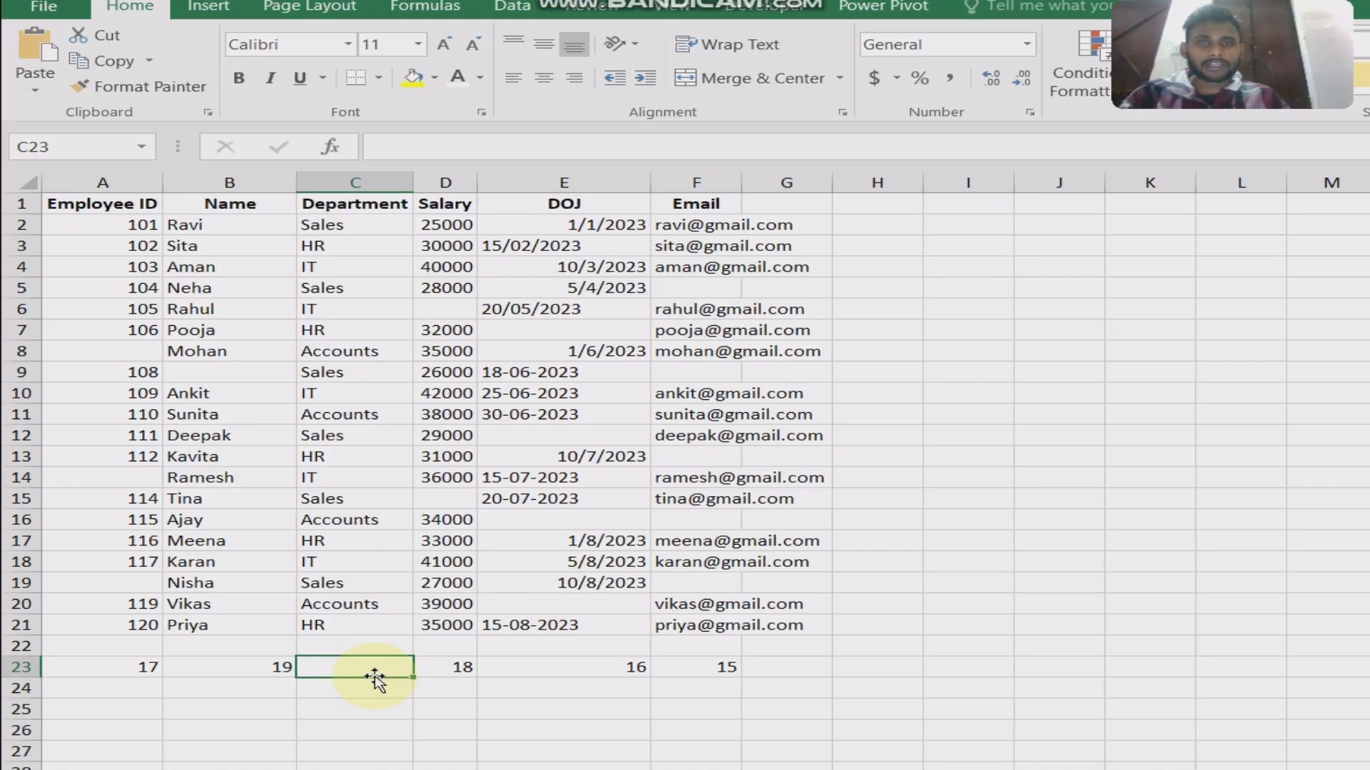
pyautogui.click(977, 245)
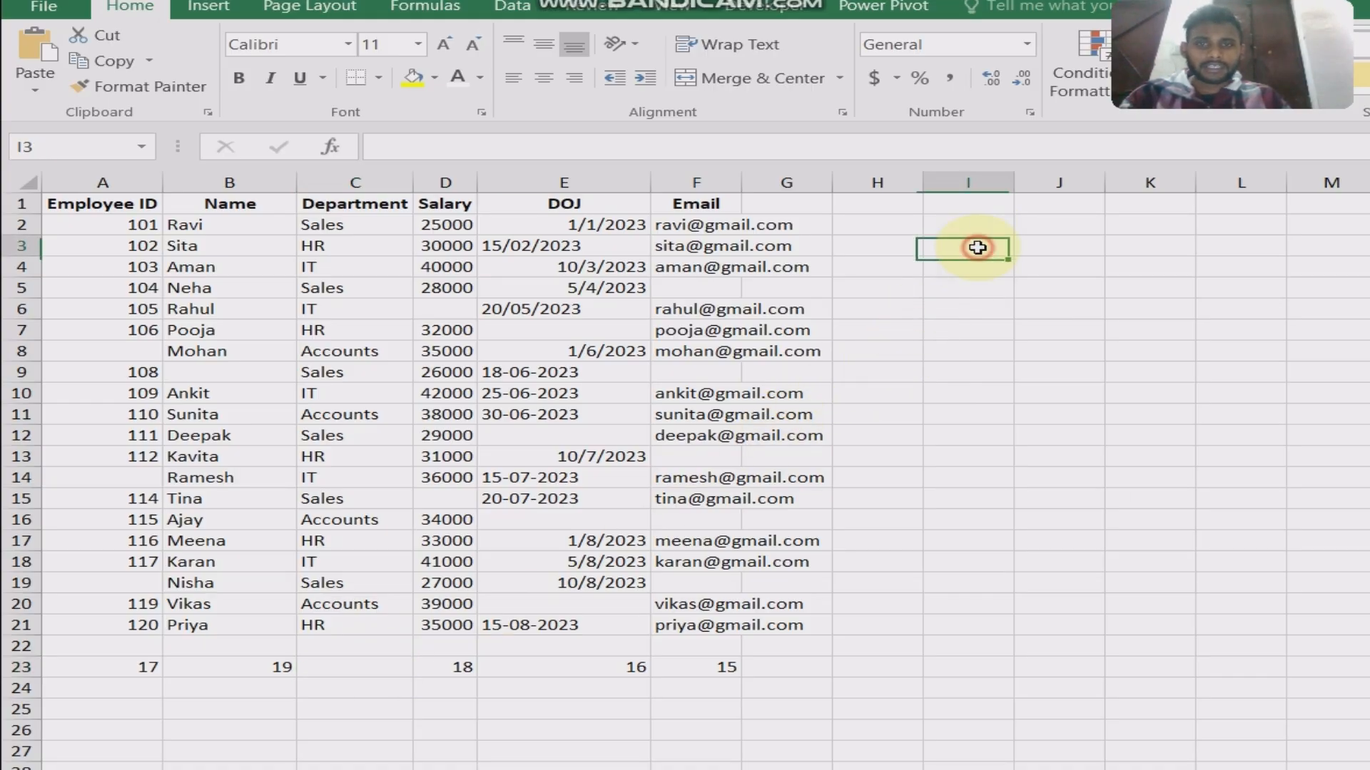
pyautogui.click(354, 672)
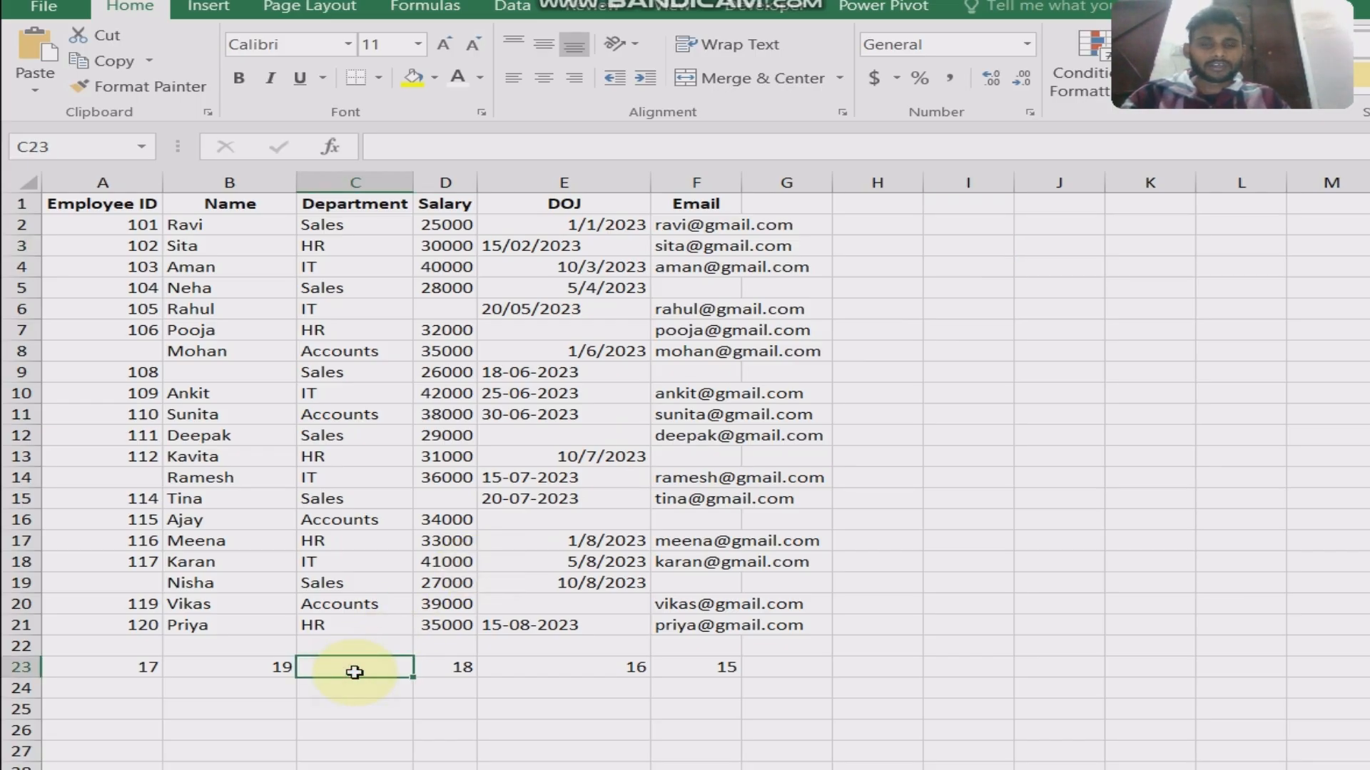
pyautogui.click(985, 244)
pyautogui.click(323, 671)
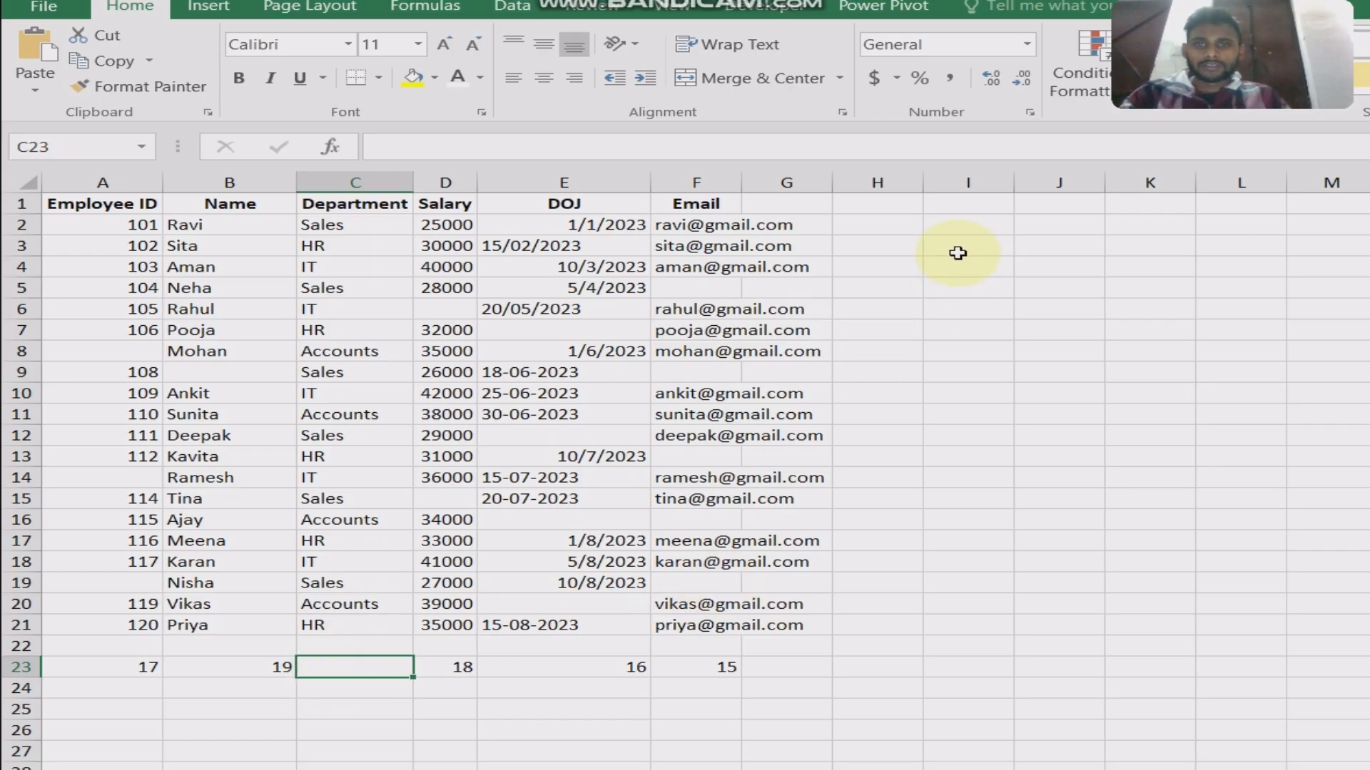
# Merge and center cells I3:J3 and enter the bold heading "Search Department" there.
pyautogui.moveTo(958, 253); pyautogui.dragTo(1038, 245)
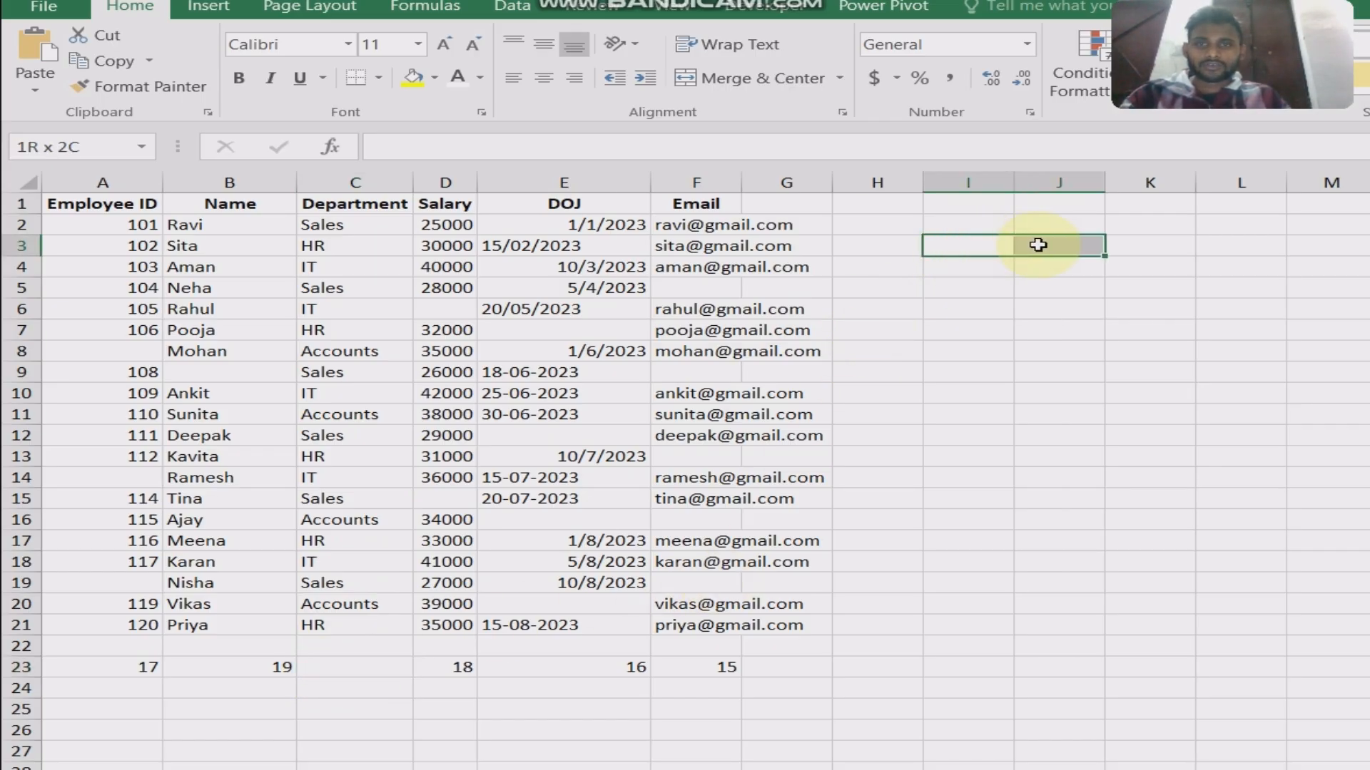
pyautogui.click(741, 79)
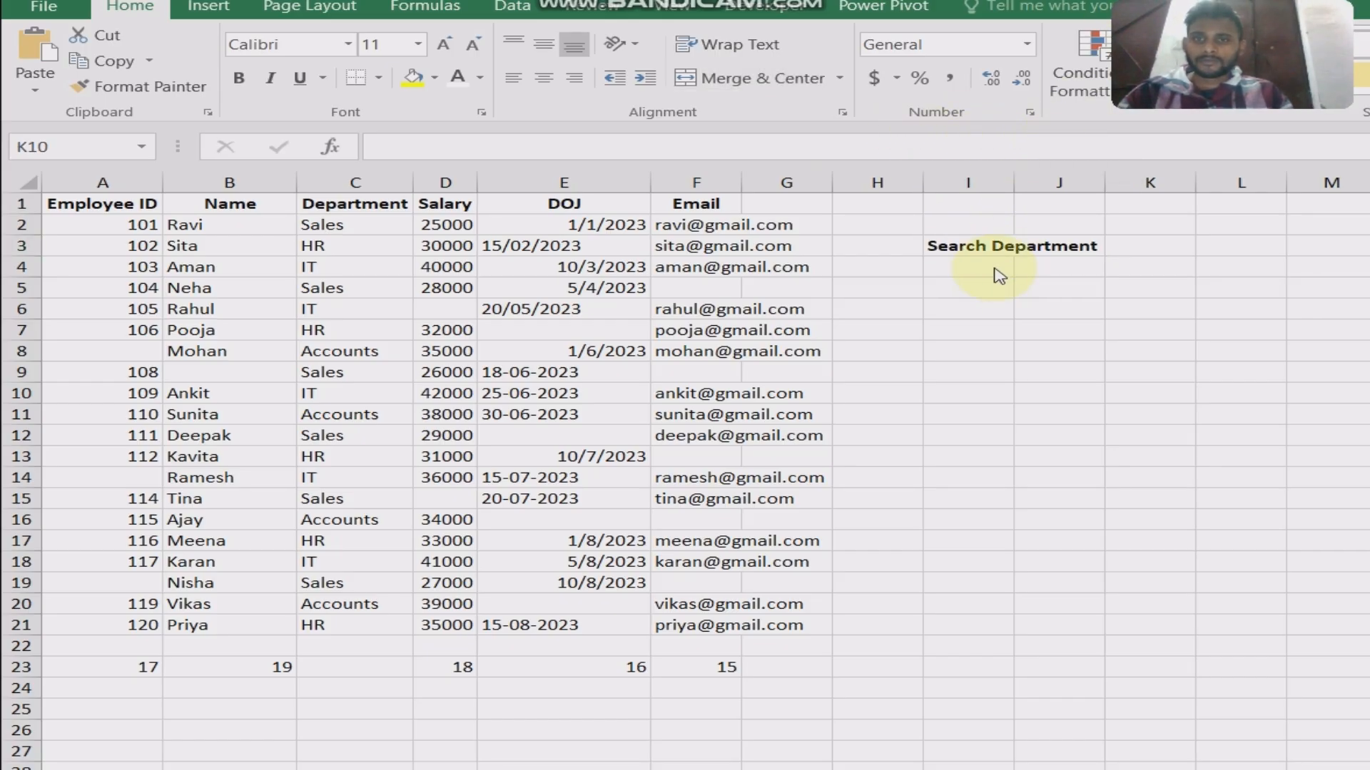
pyautogui.click(994, 268)
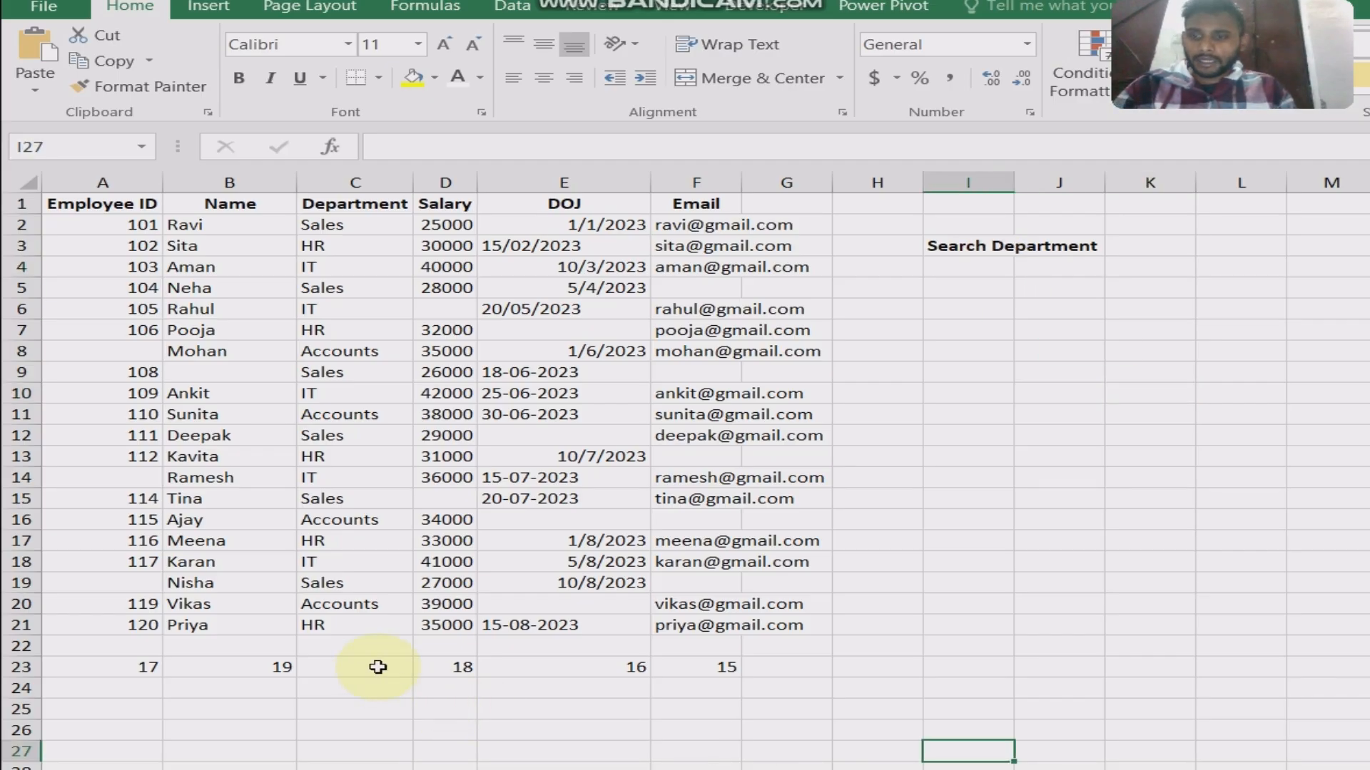
# Enter a COUNTIF formula in C23 that counts the Department range C2:C21 using cell I4 as its criterion.
pyautogui.click(377, 667)
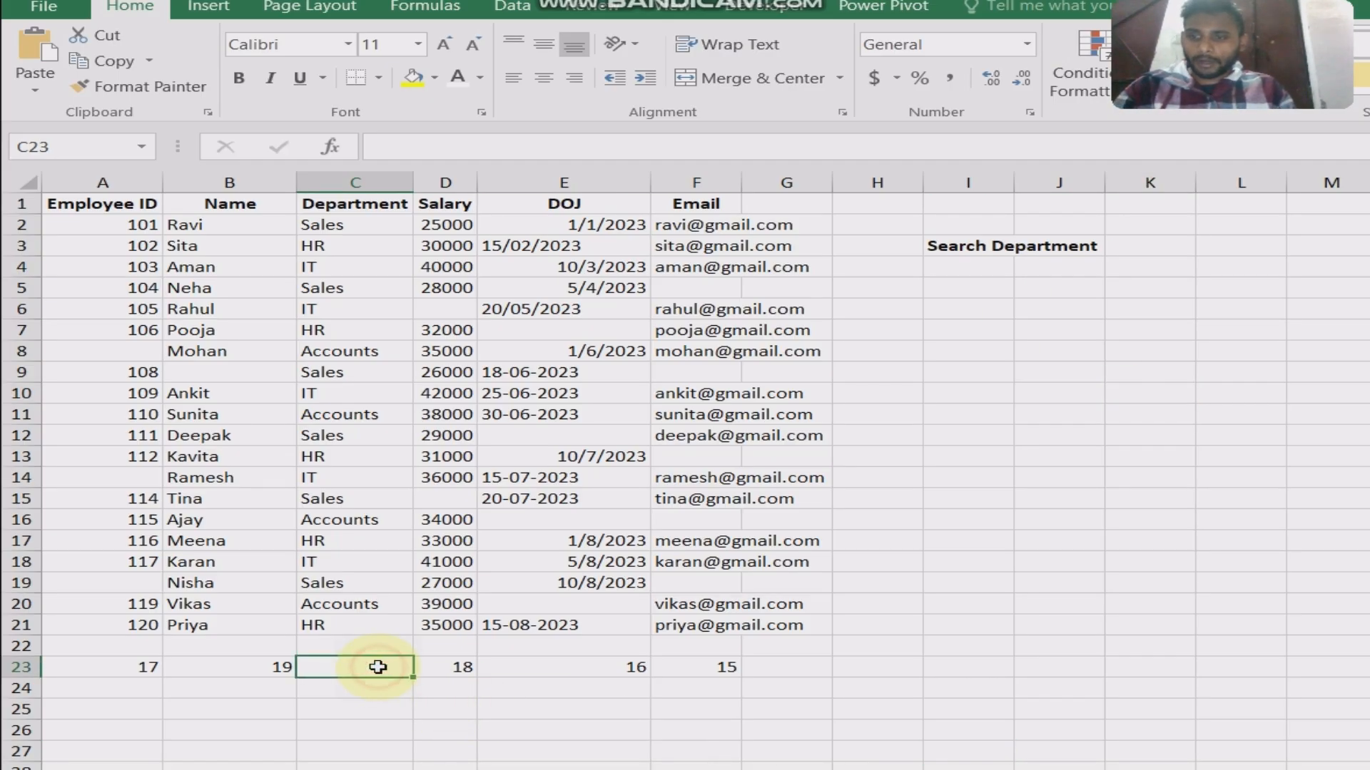
pyautogui.write('=coun')
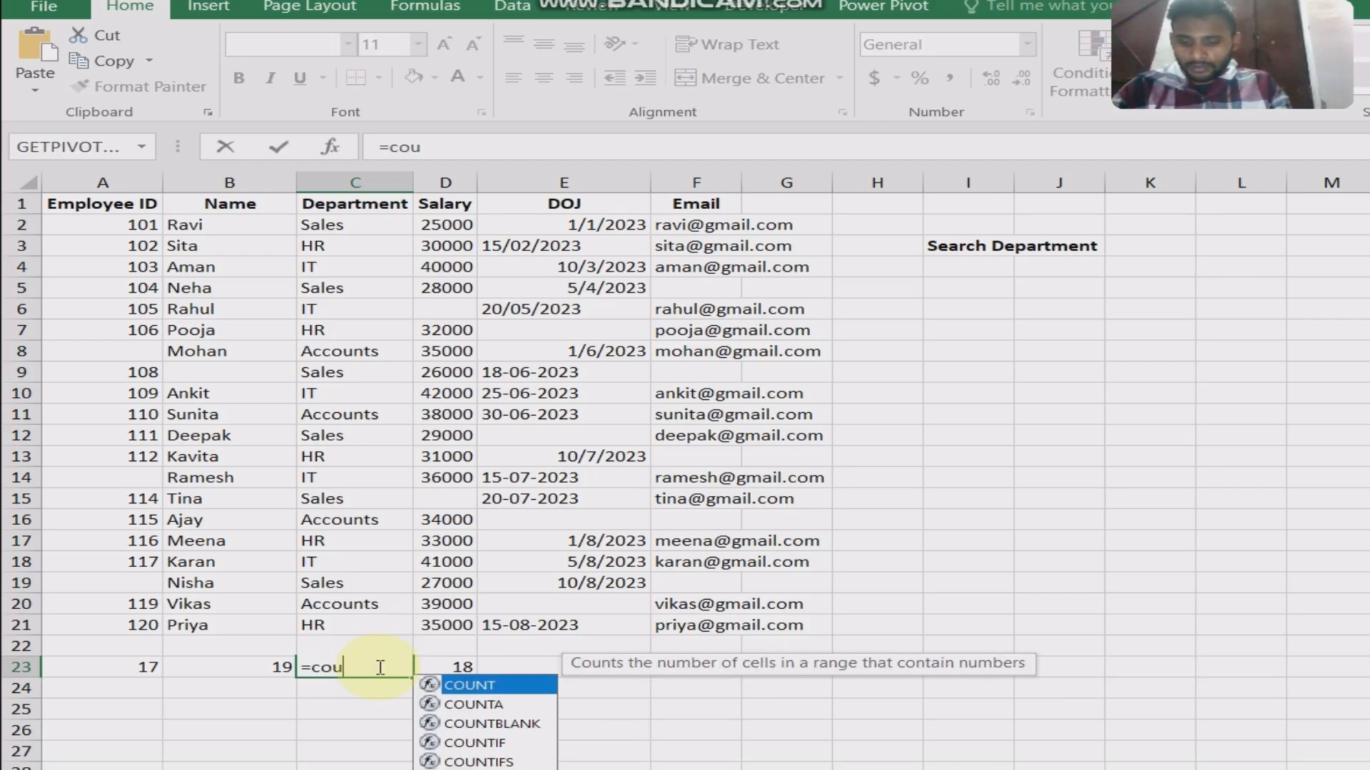
pyautogui.press('Down')
pyautogui.press('Down')
pyautogui.press('Down')
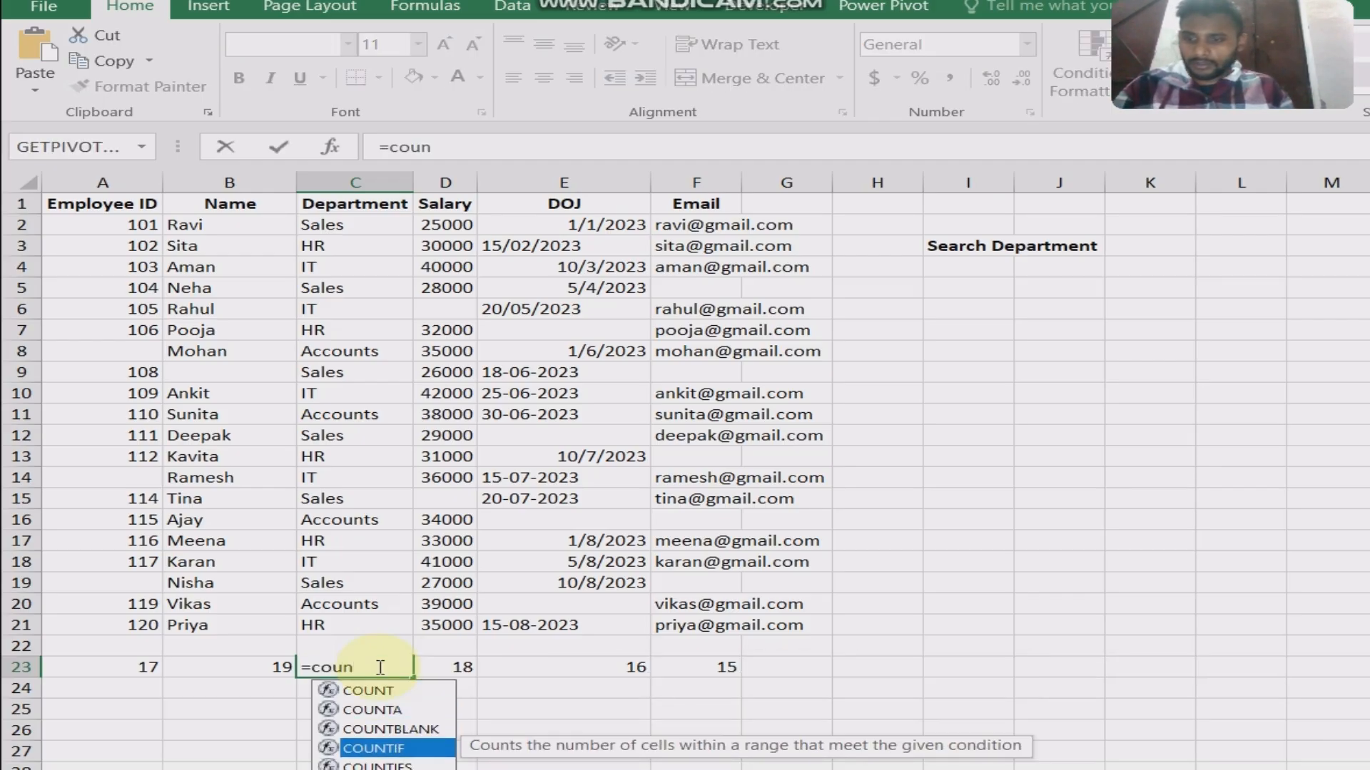
pyautogui.press('Tab')
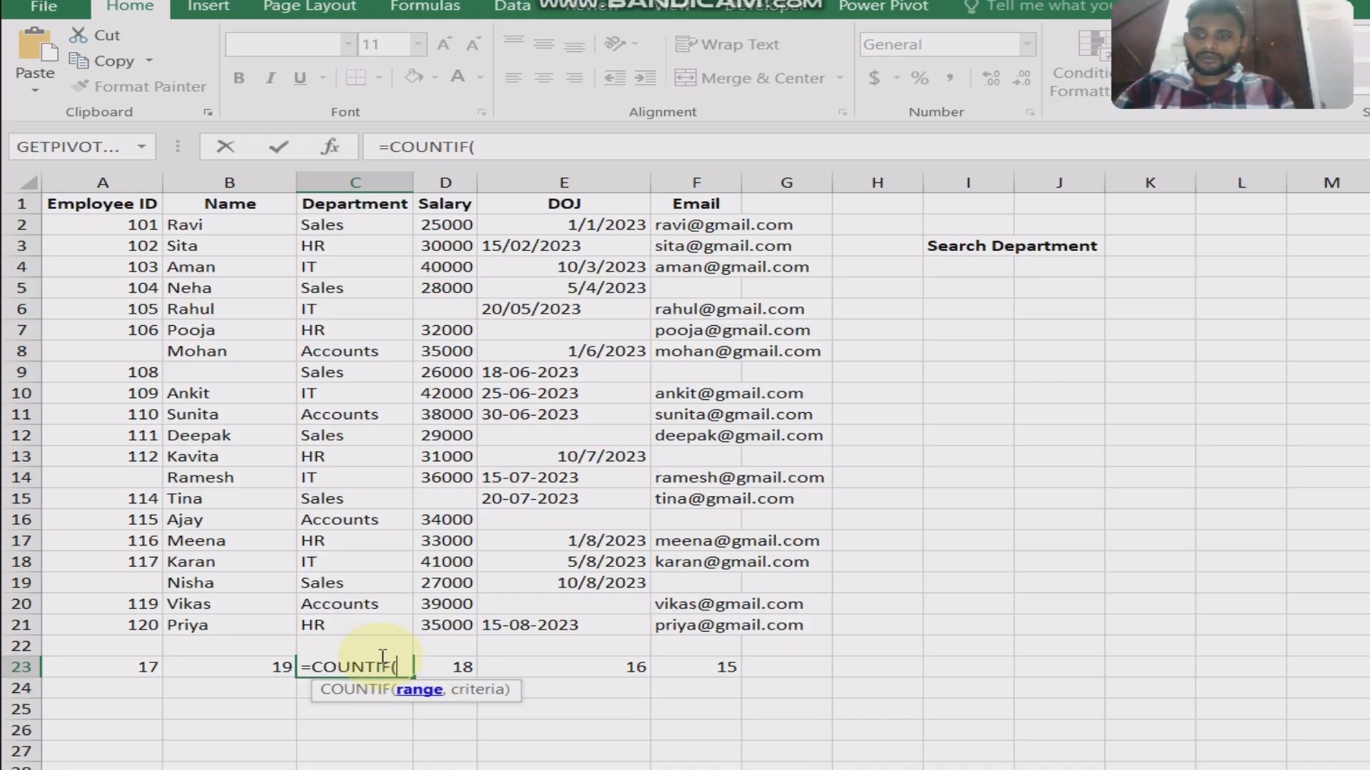
pyautogui.moveTo(344, 226); pyautogui.dragTo(355, 626)
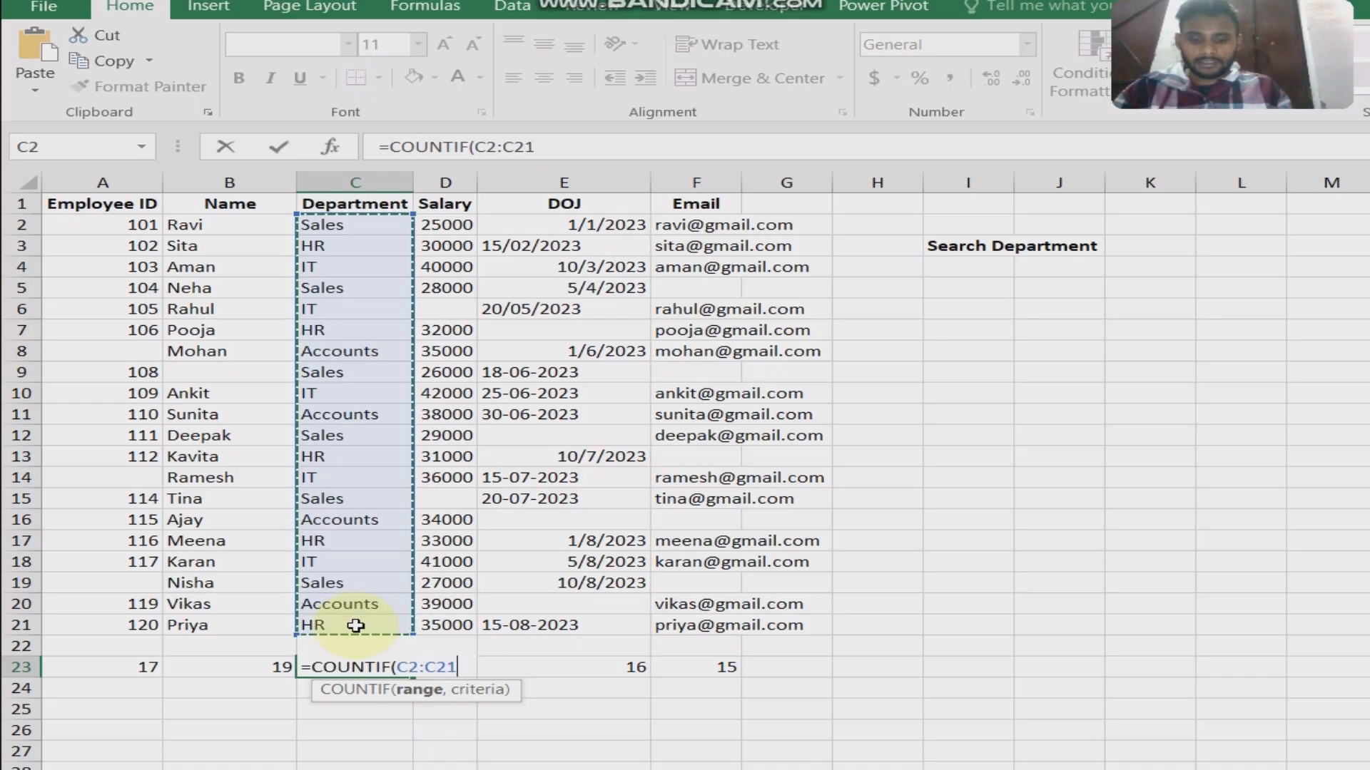
pyautogui.write(',')
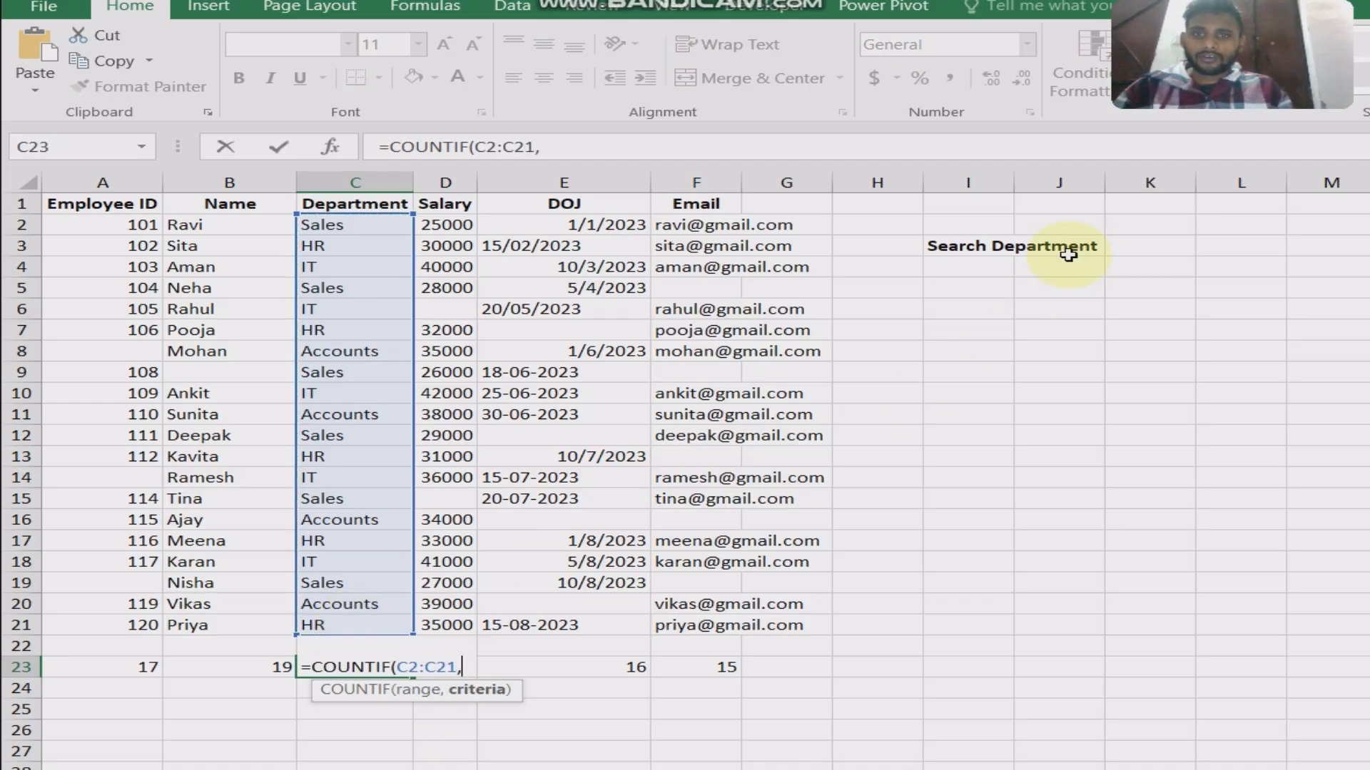
pyautogui.click(981, 272)
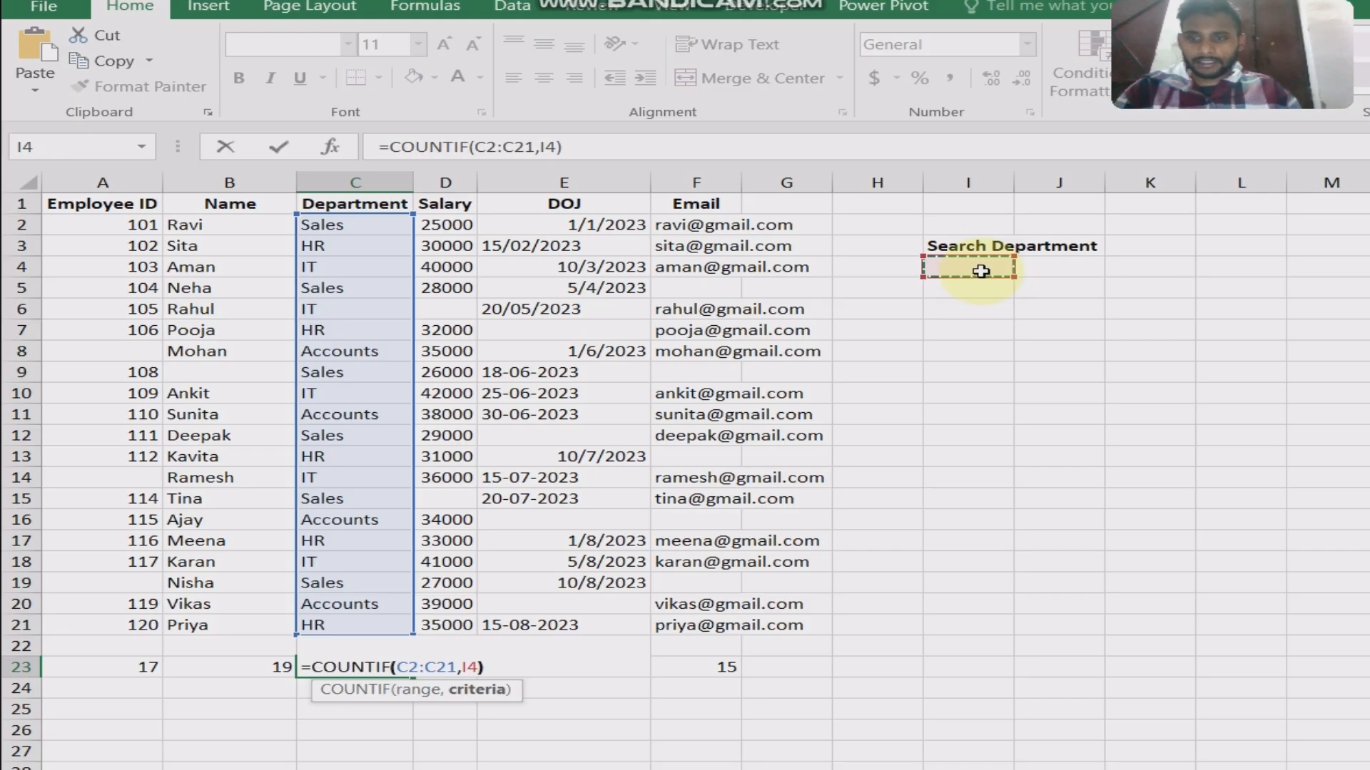
pyautogui.press('Return')
# Enter "accounts" as the search value in I4 and check the COUNTIF formula in C23.
pyautogui.click(981, 272)
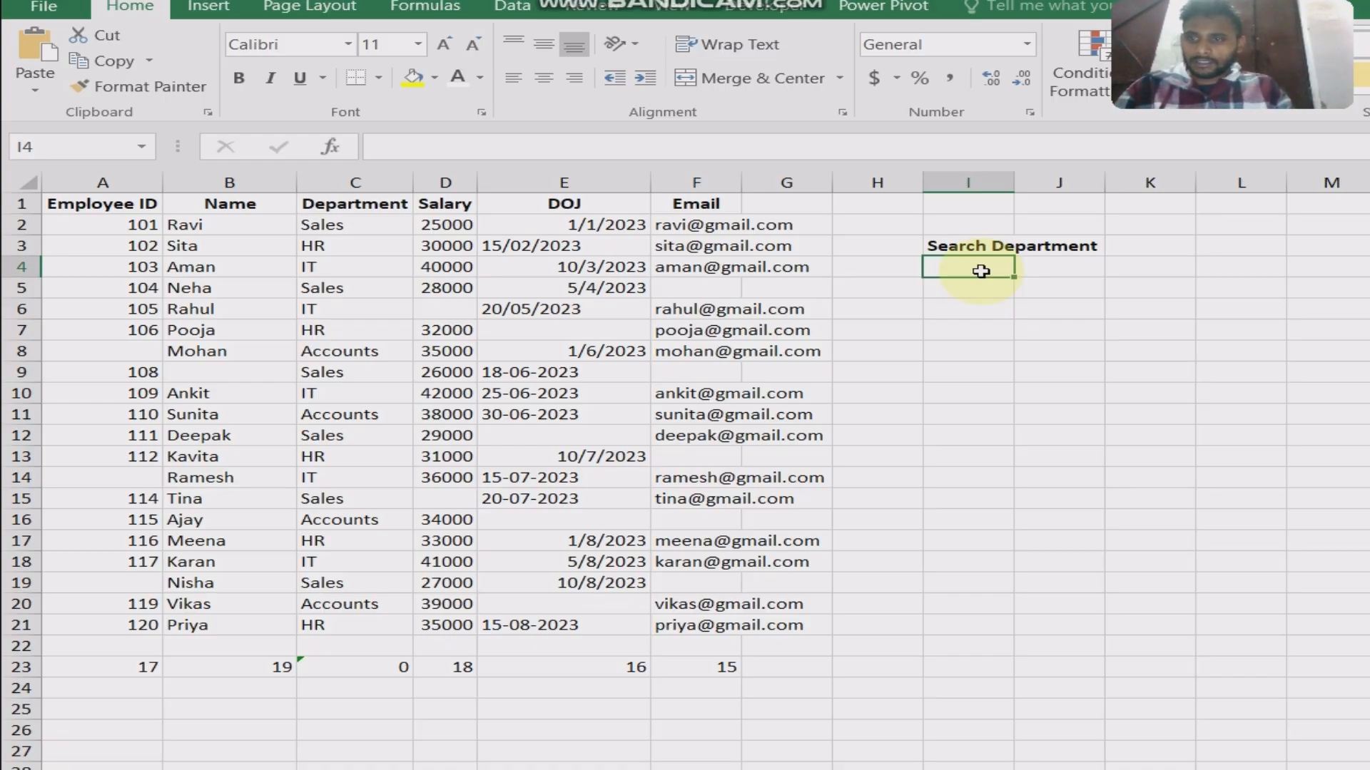
pyautogui.write('ac')
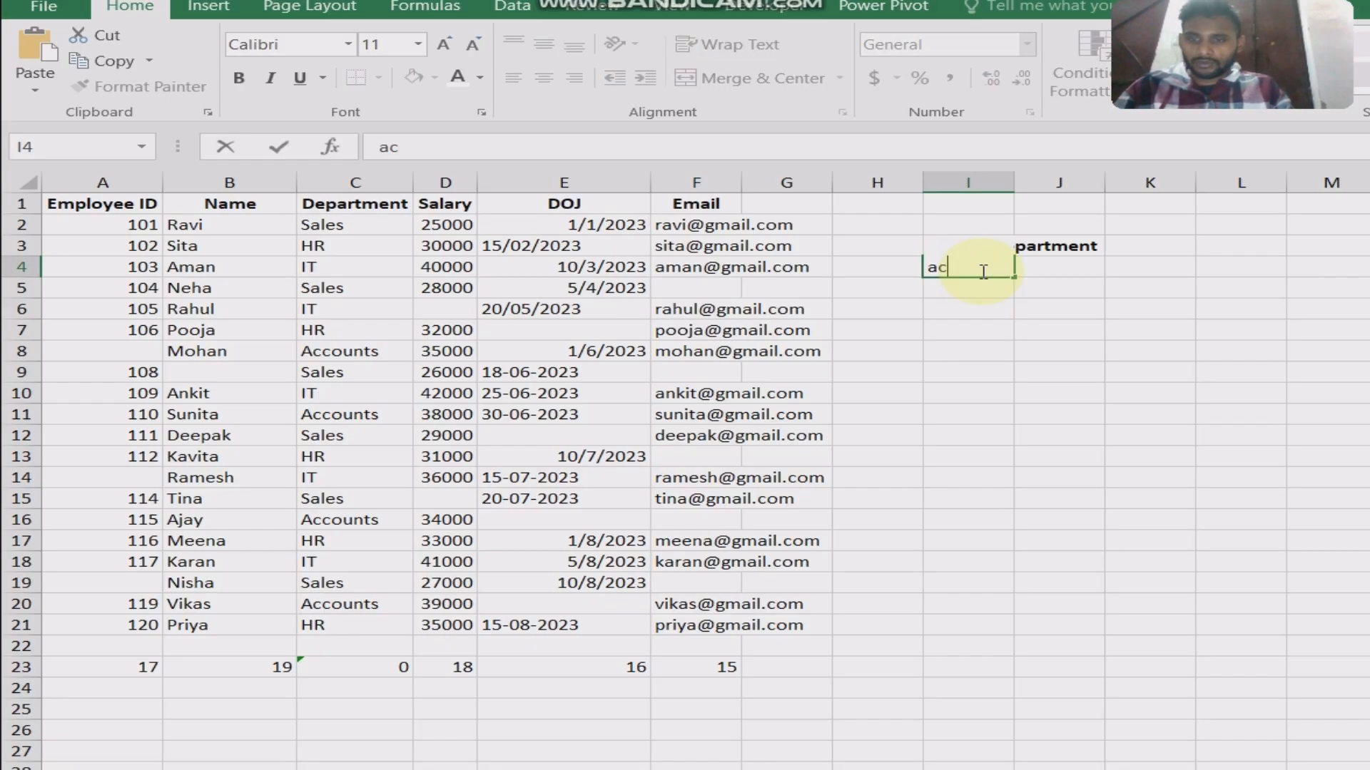
pyautogui.write('c')
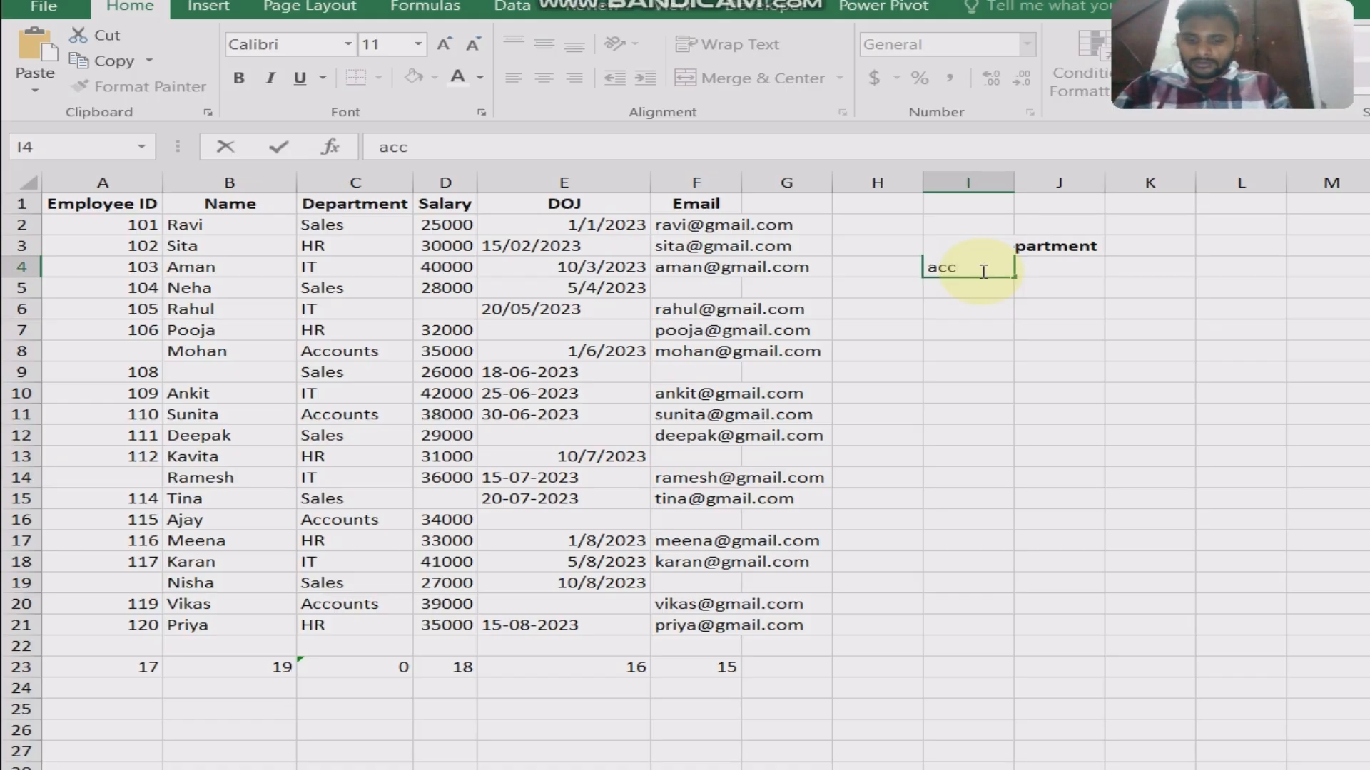
pyautogui.write('ou')
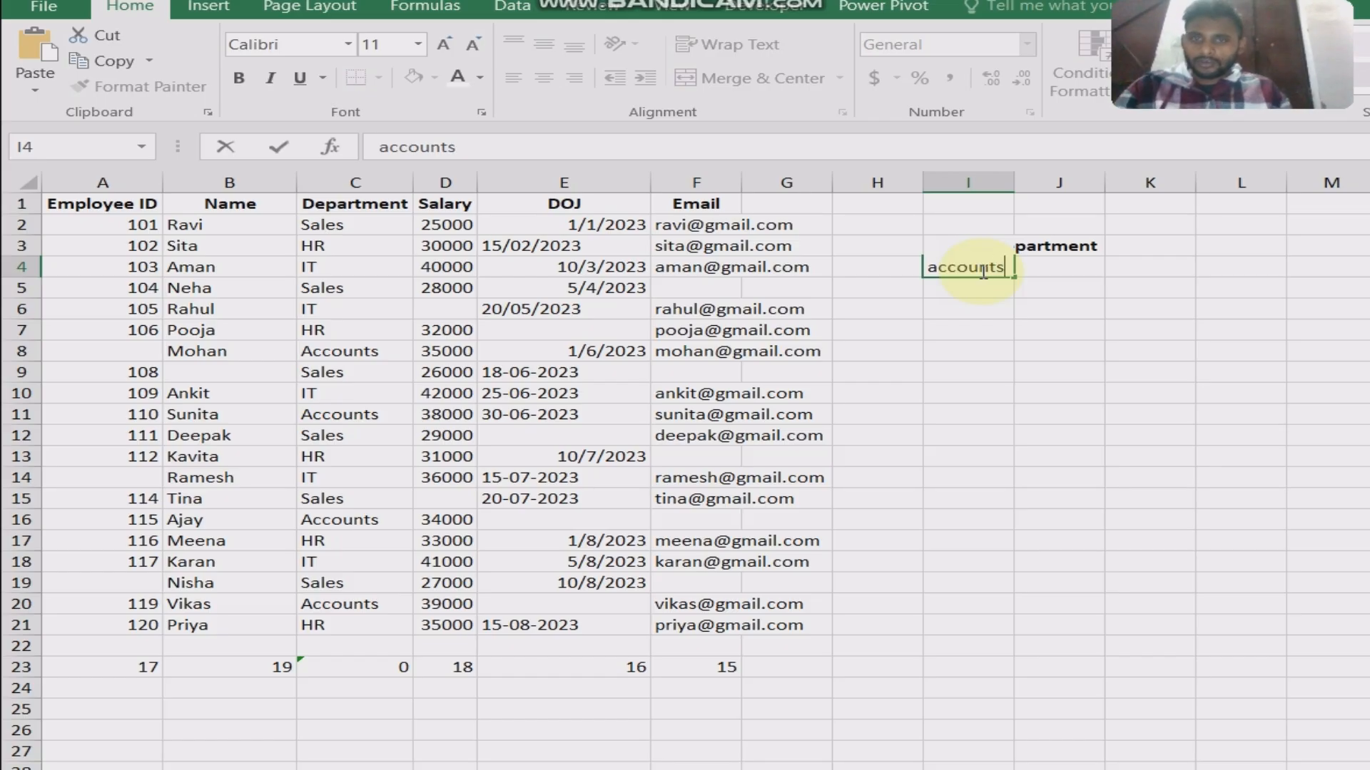
pyautogui.write('nts')
pyautogui.press('Return')
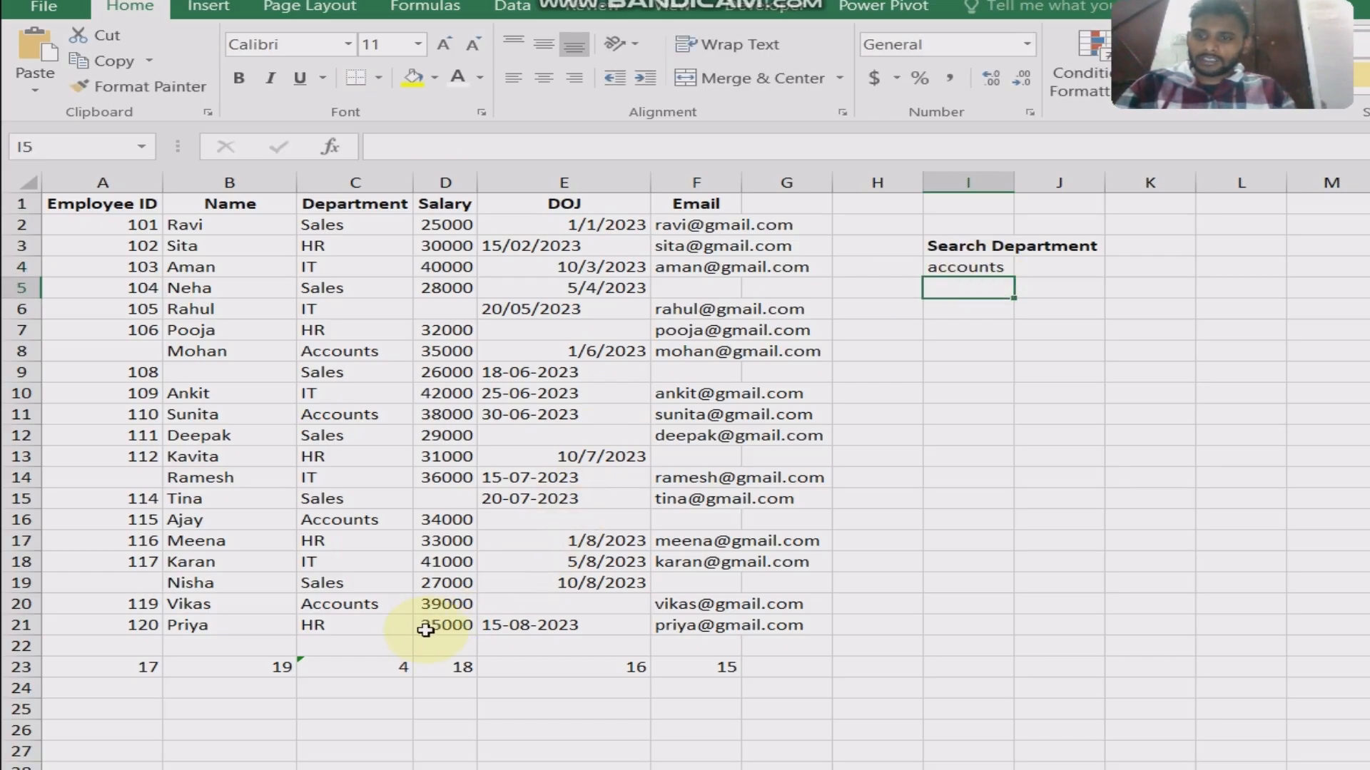
pyautogui.click(394, 669)
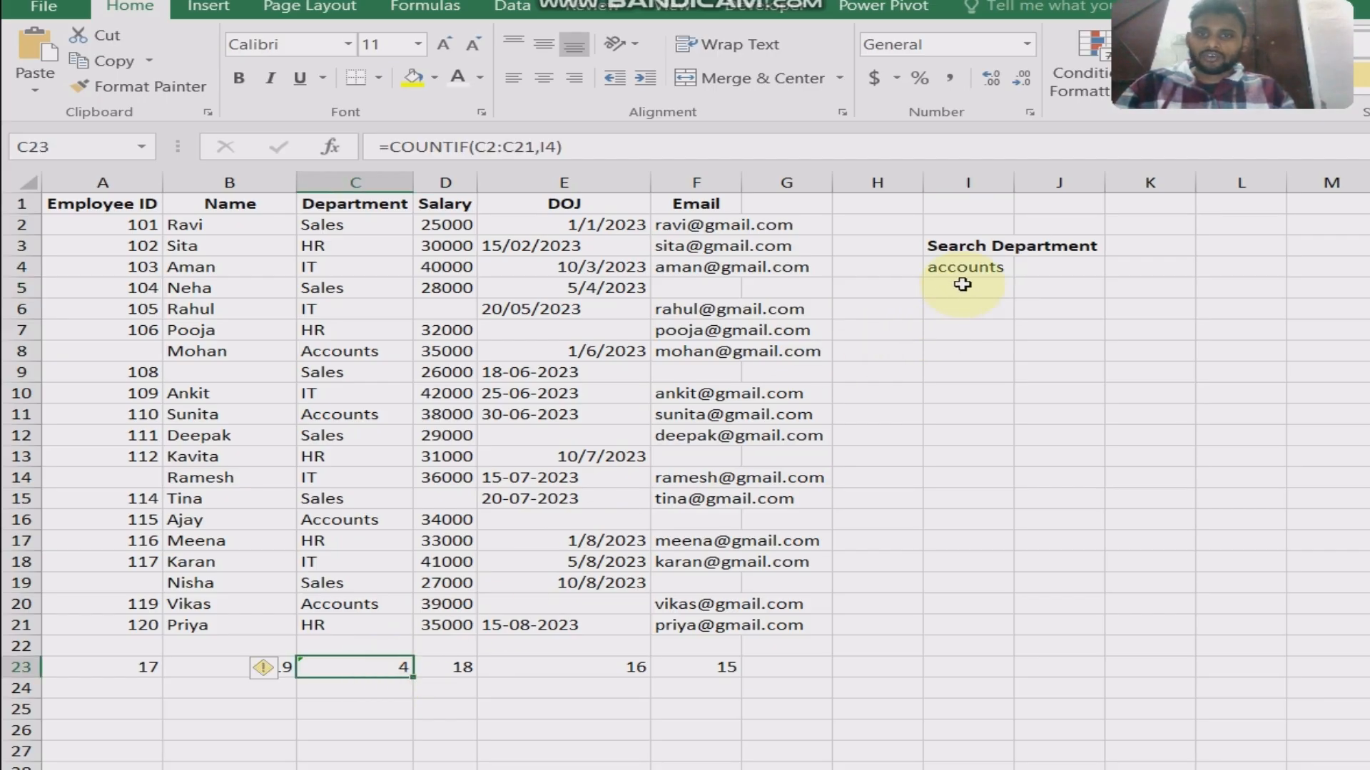
# Replace the search value in I4 with "it".
pyautogui.click(984, 272)
pyautogui.press('BackSpace')
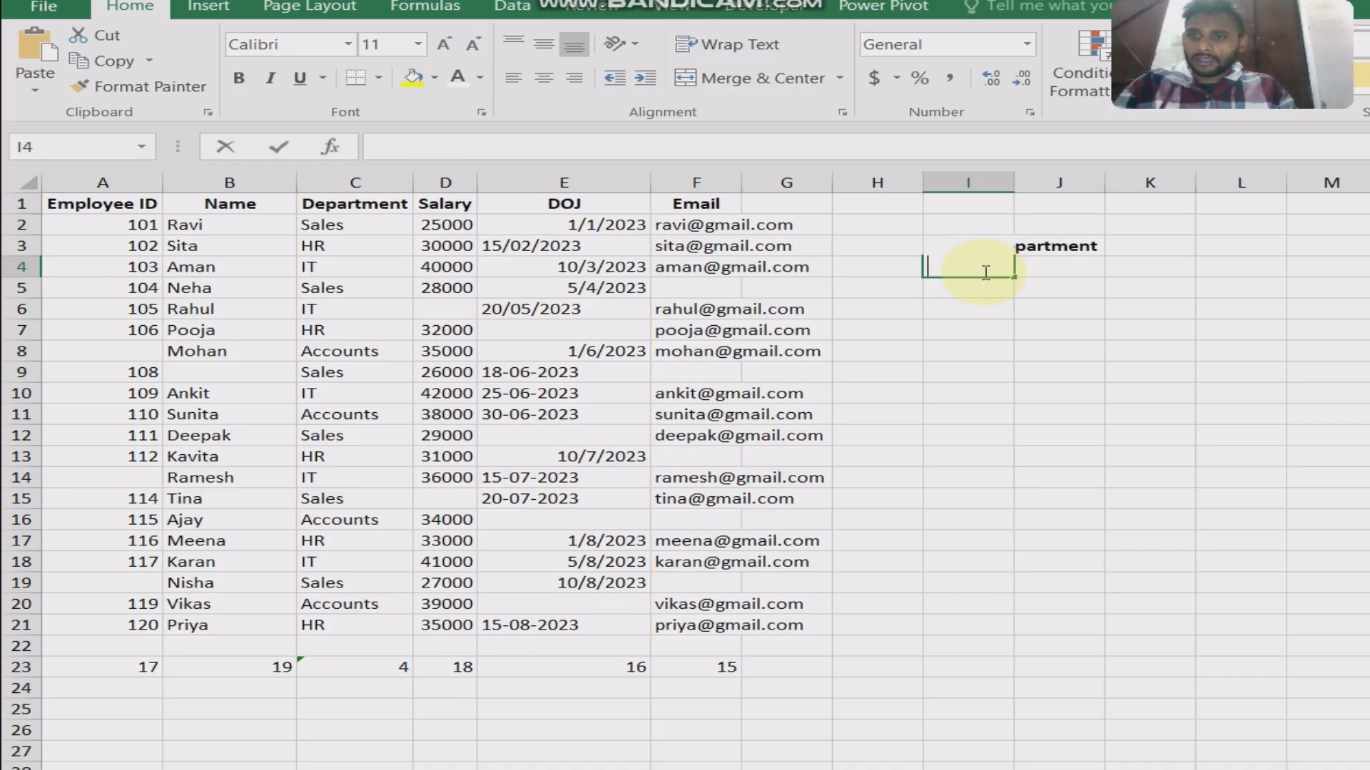
pyautogui.press('Return')
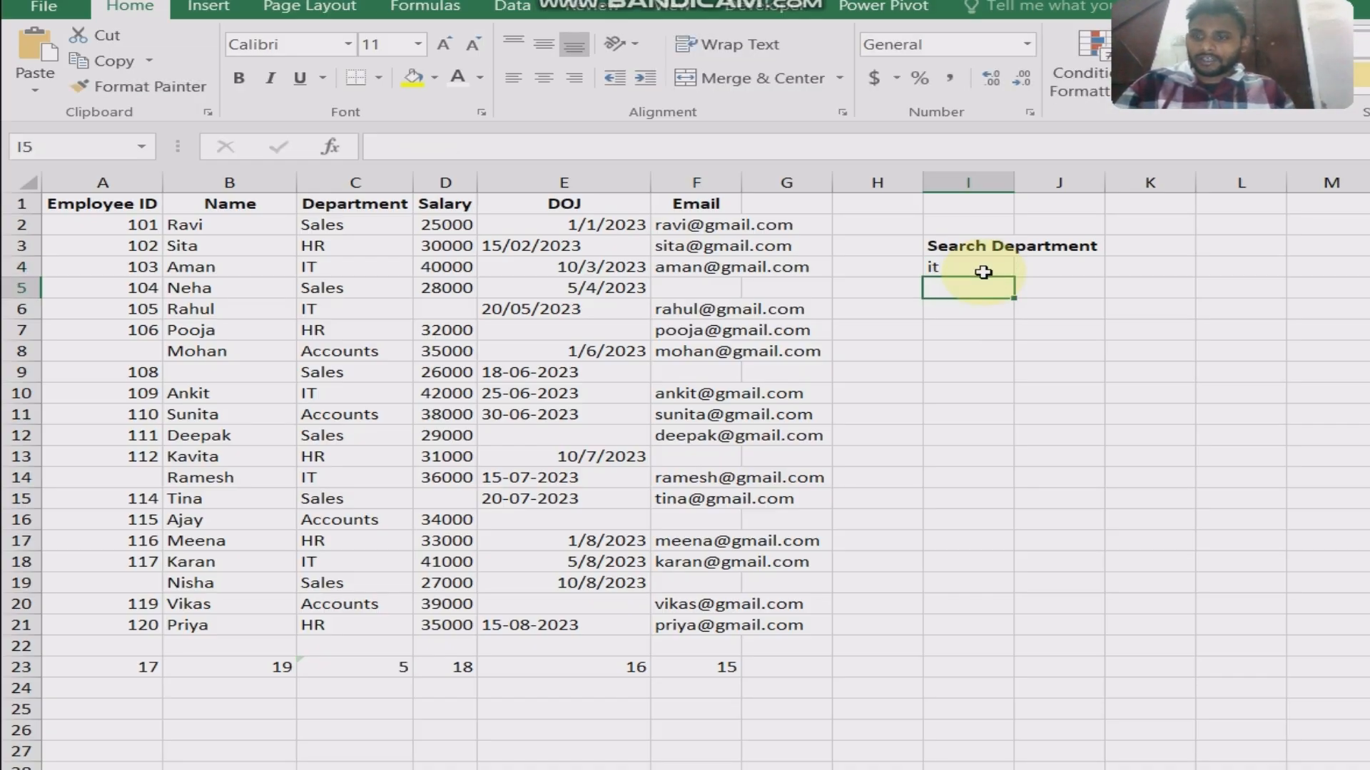
# Replace the search value in I4 with "sales" and check the count beneath the Department column.
pyautogui.click(952, 266)
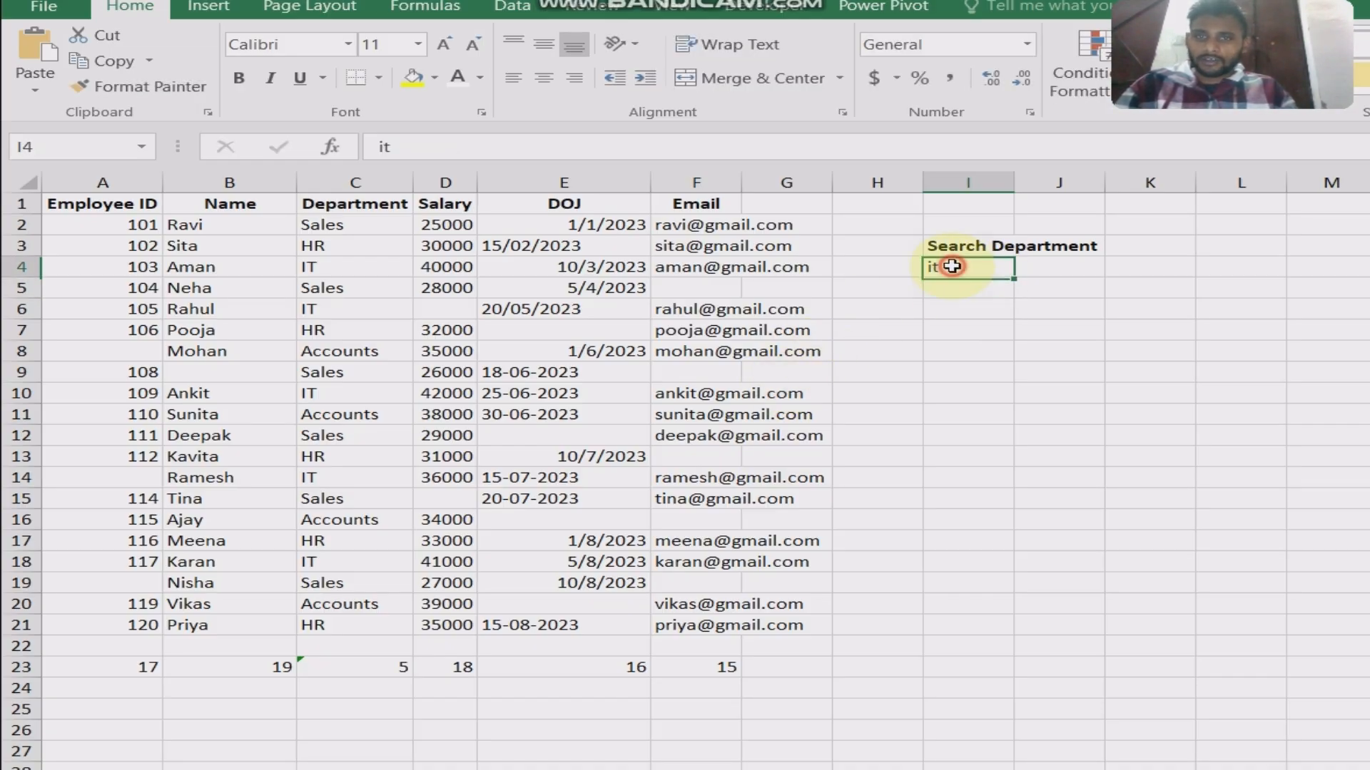
pyautogui.press('BackSpace')
pyautogui.write('sa')
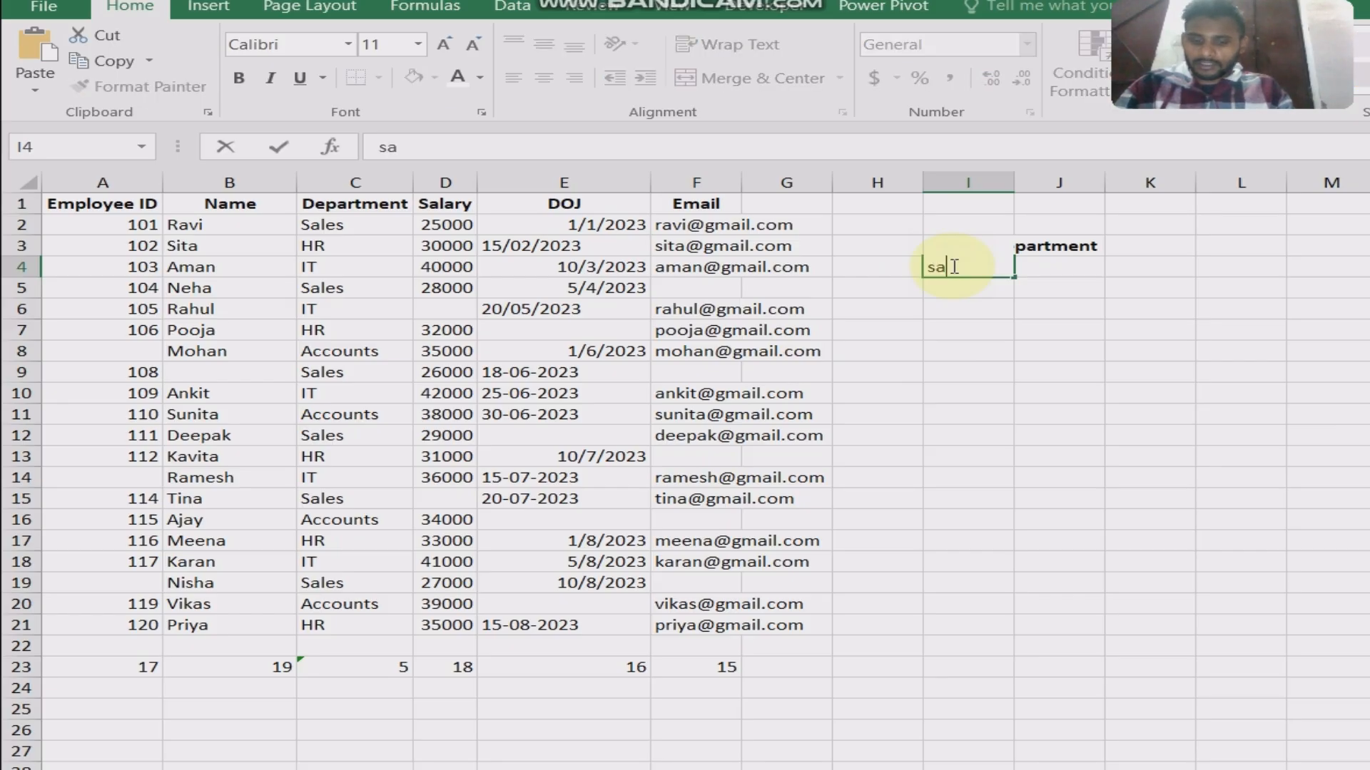
pyautogui.write('les')
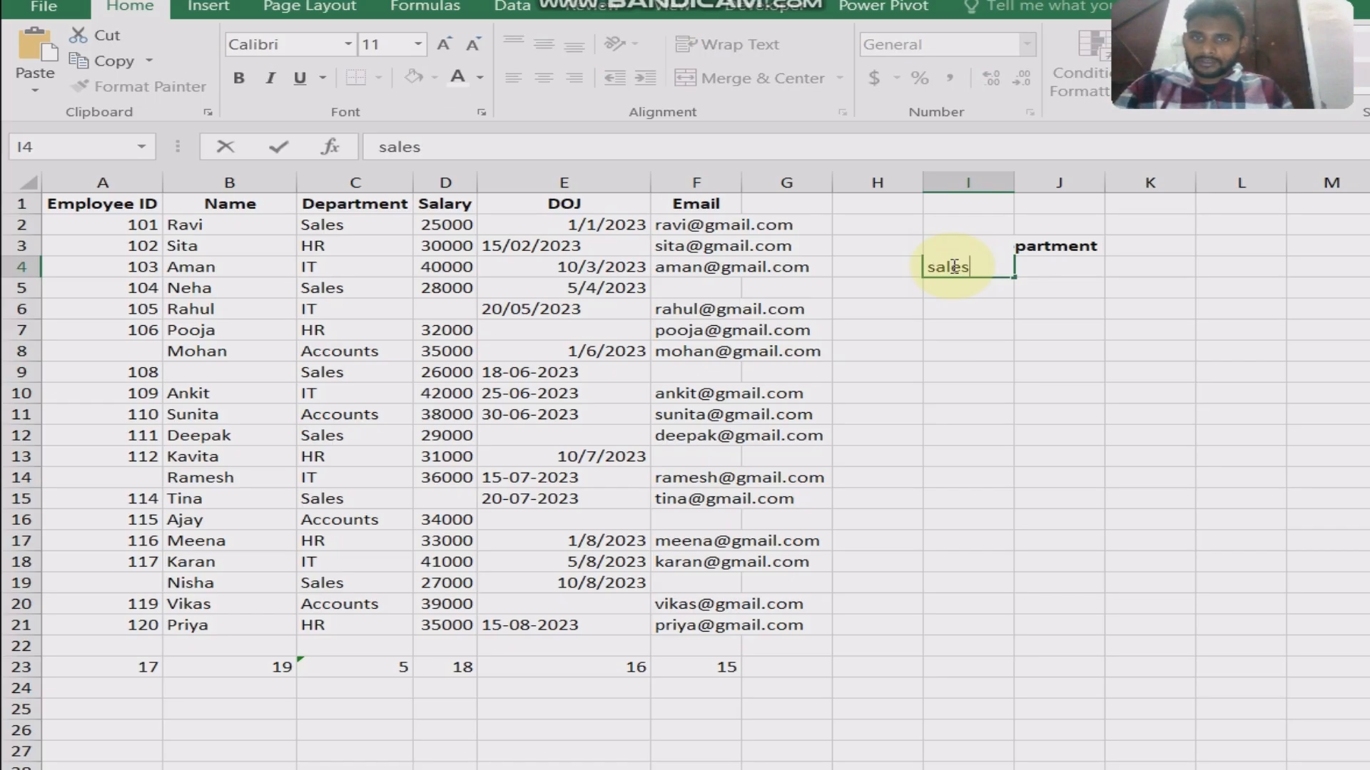
pyautogui.press('Return')
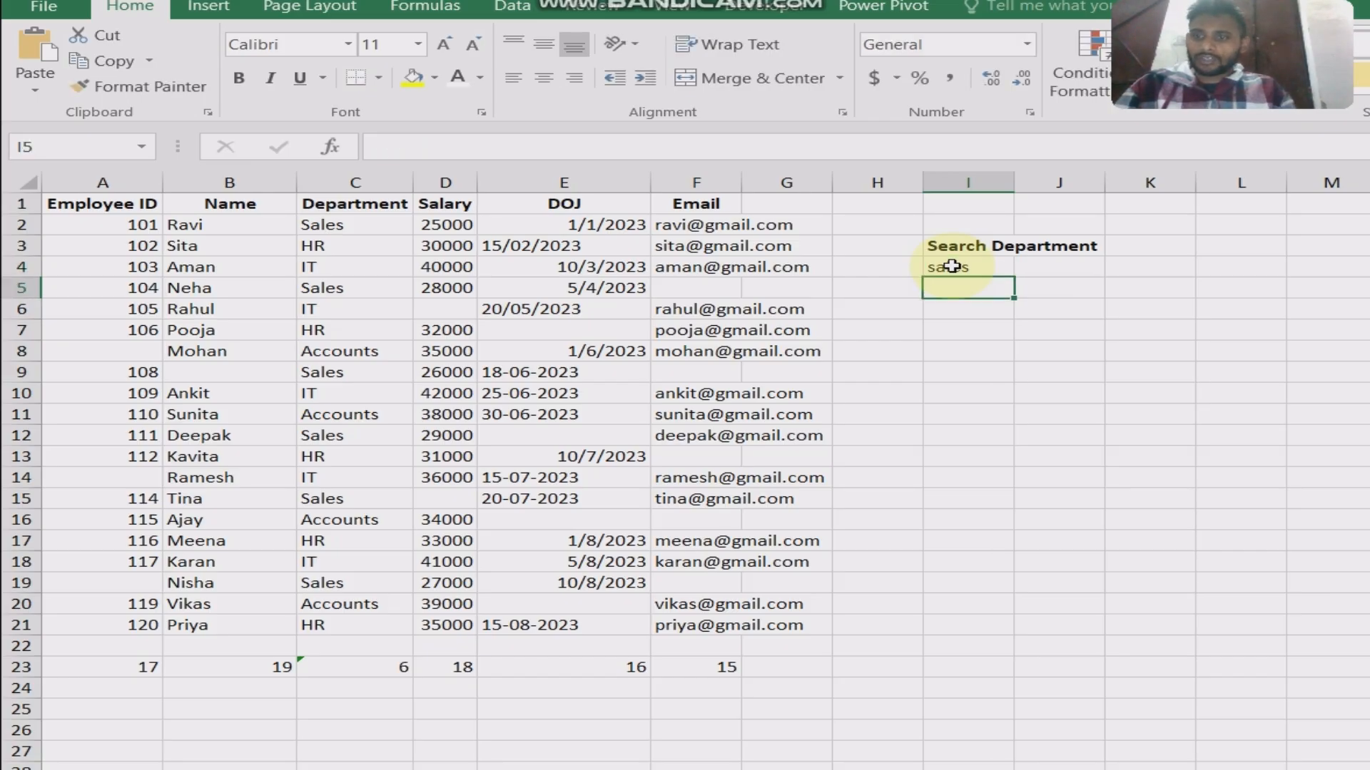
pyautogui.click(406, 667)
# Give the "Search Department" heading a yellow fill and set its font color to Automatic.
pyautogui.click(999, 245)
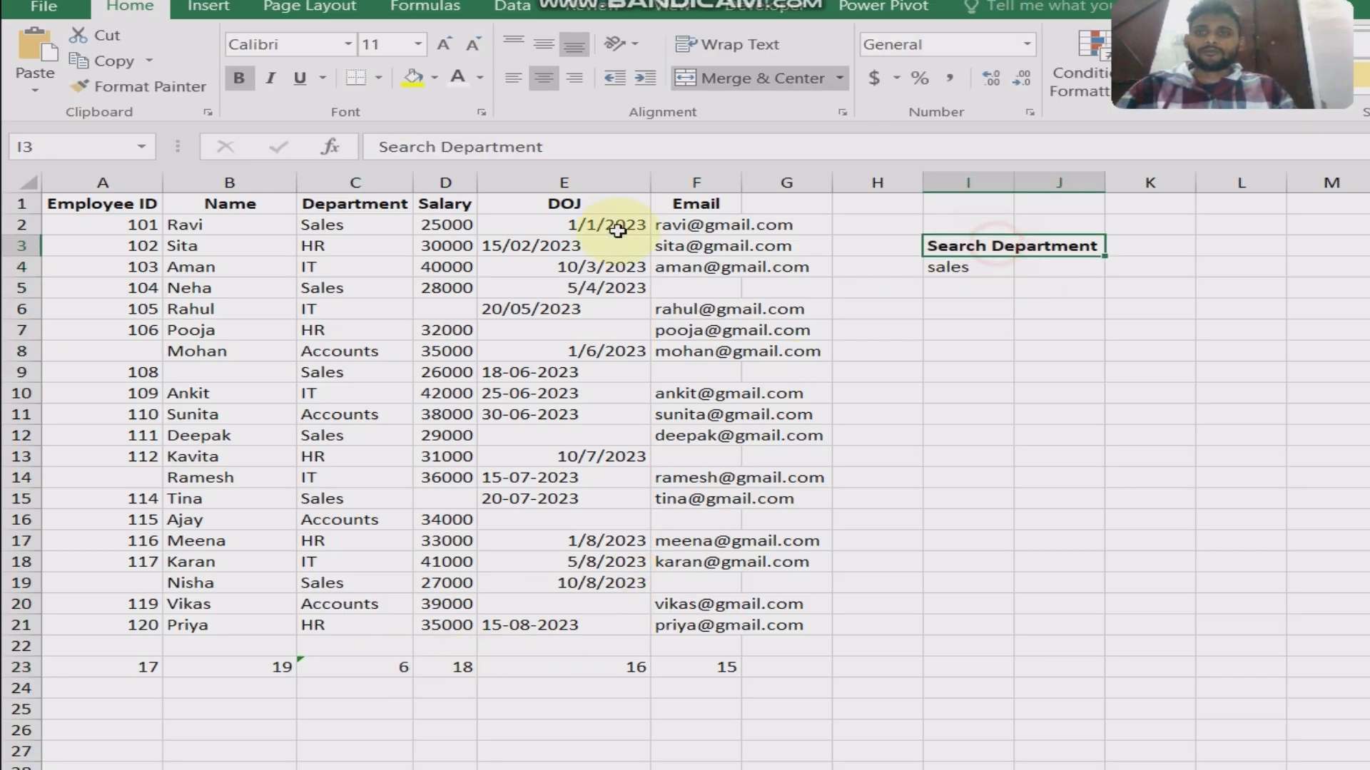
pyautogui.click(412, 75)
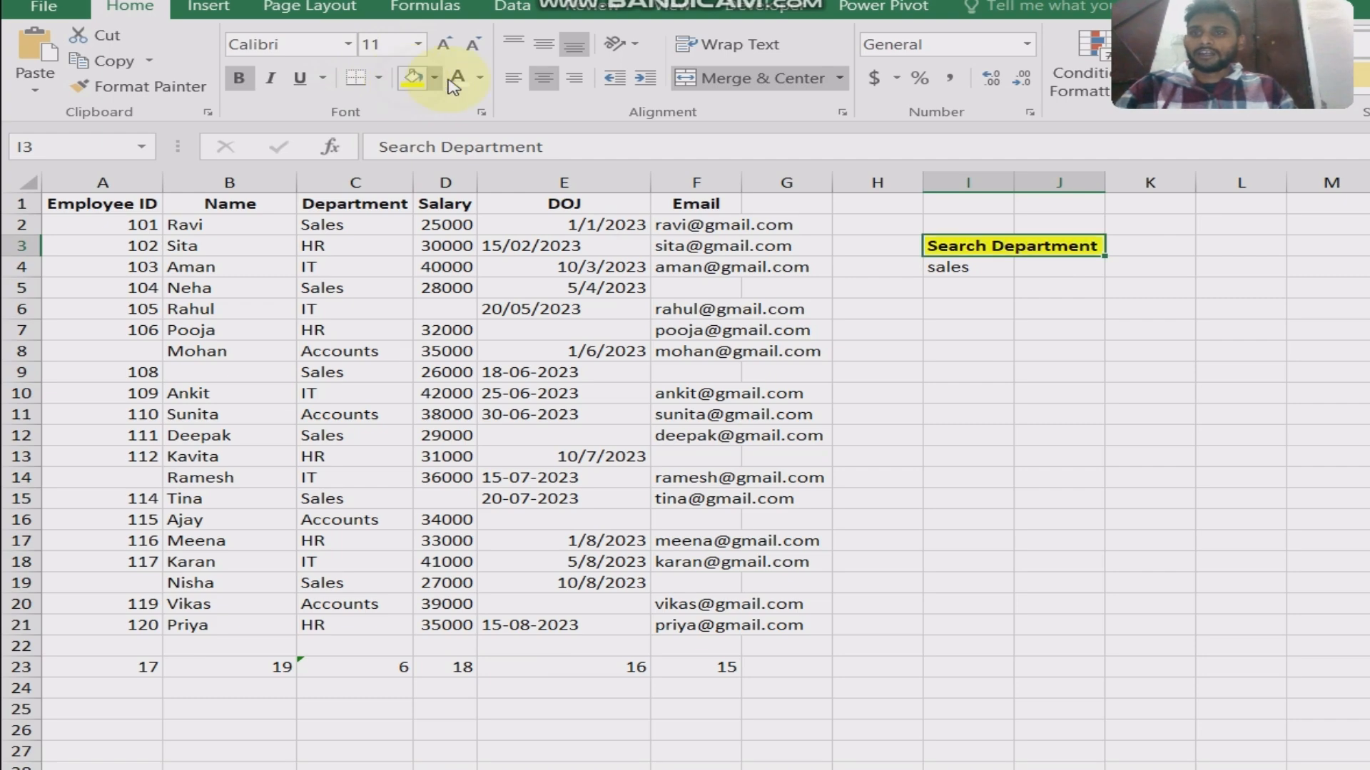
pyautogui.click(458, 75)
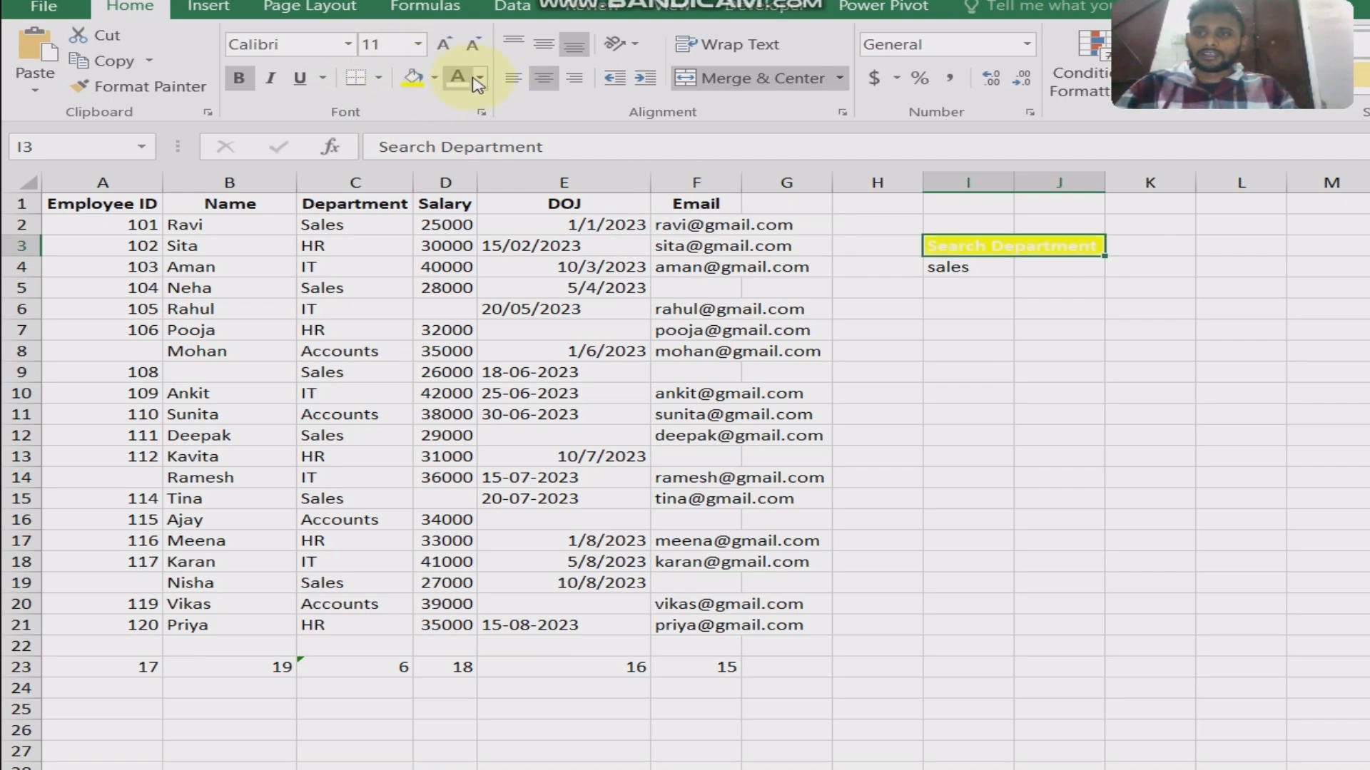
pyautogui.click(480, 77)
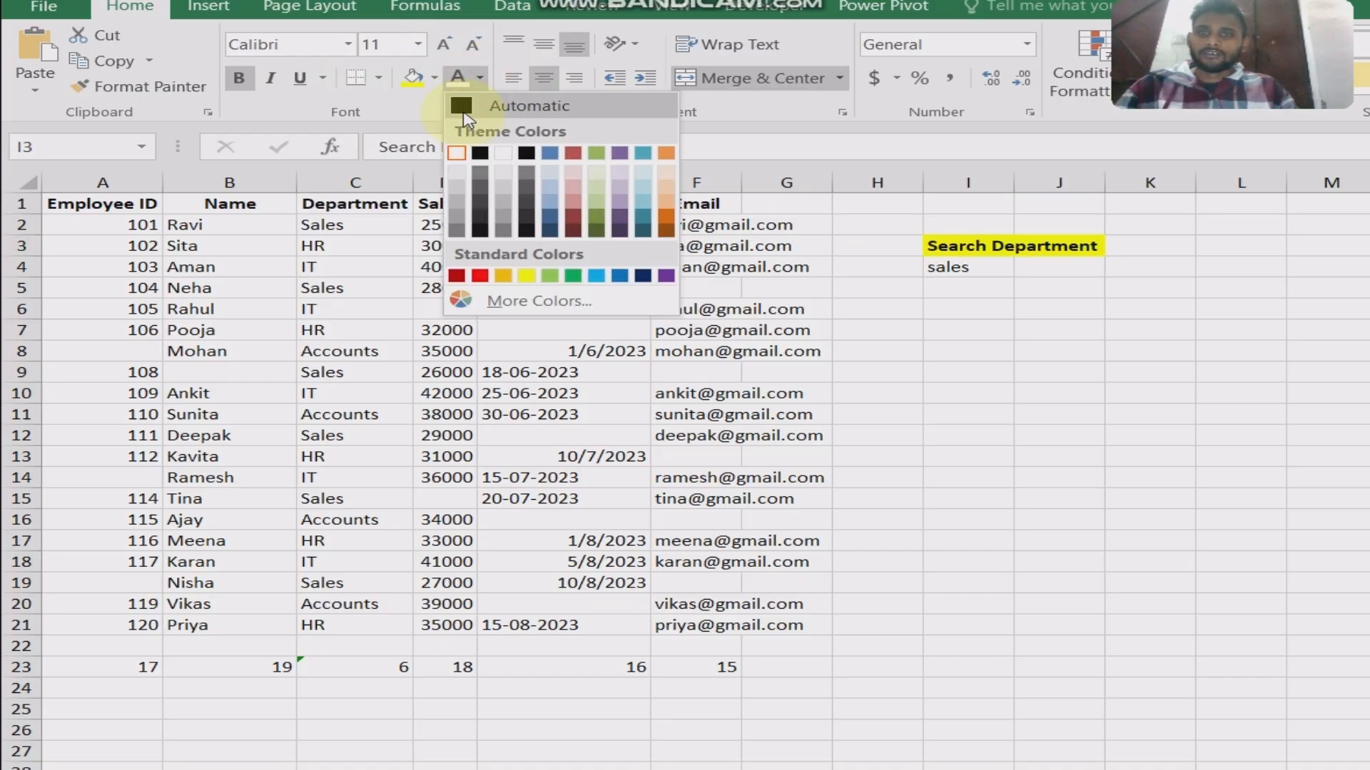
pyautogui.click(463, 117)
pyautogui.click(941, 264)
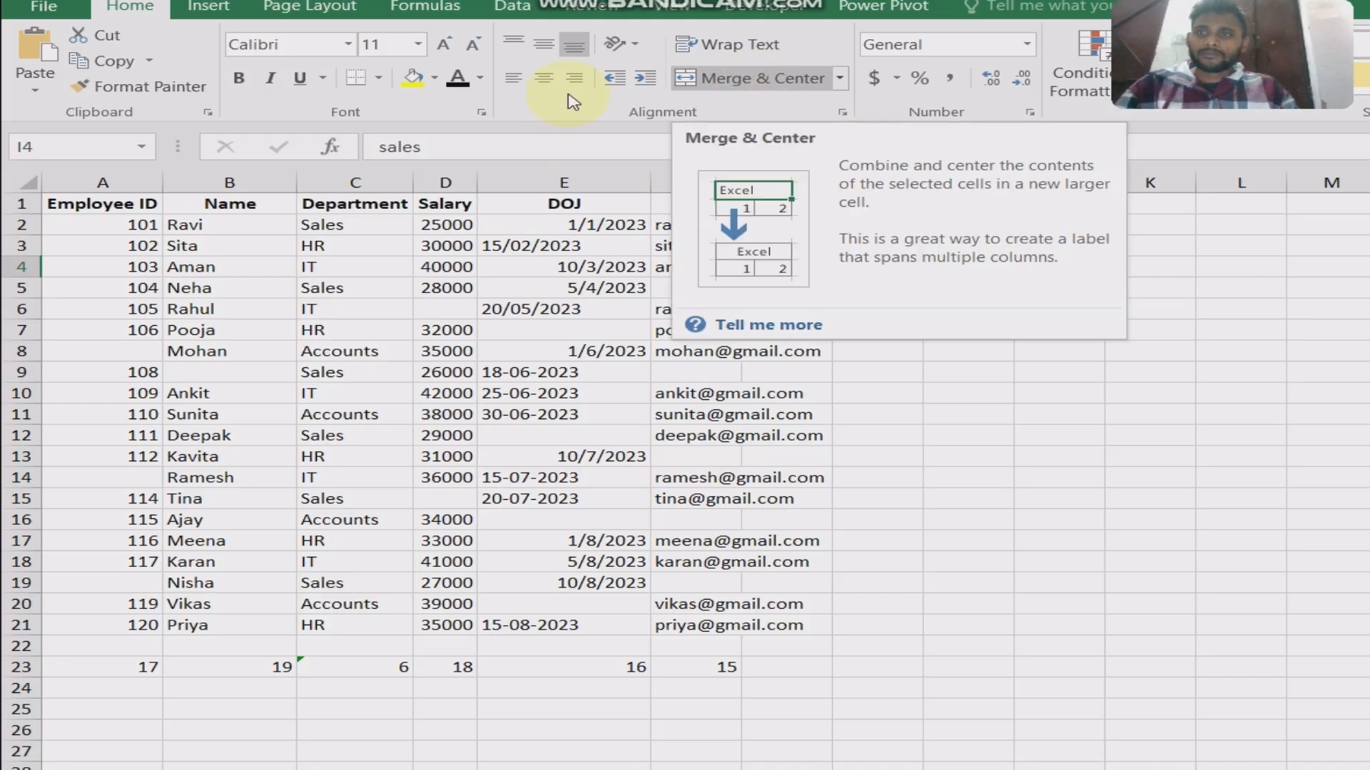
# Give the search value cell I4 a black fill and a white font color.
pyautogui.click(436, 80)
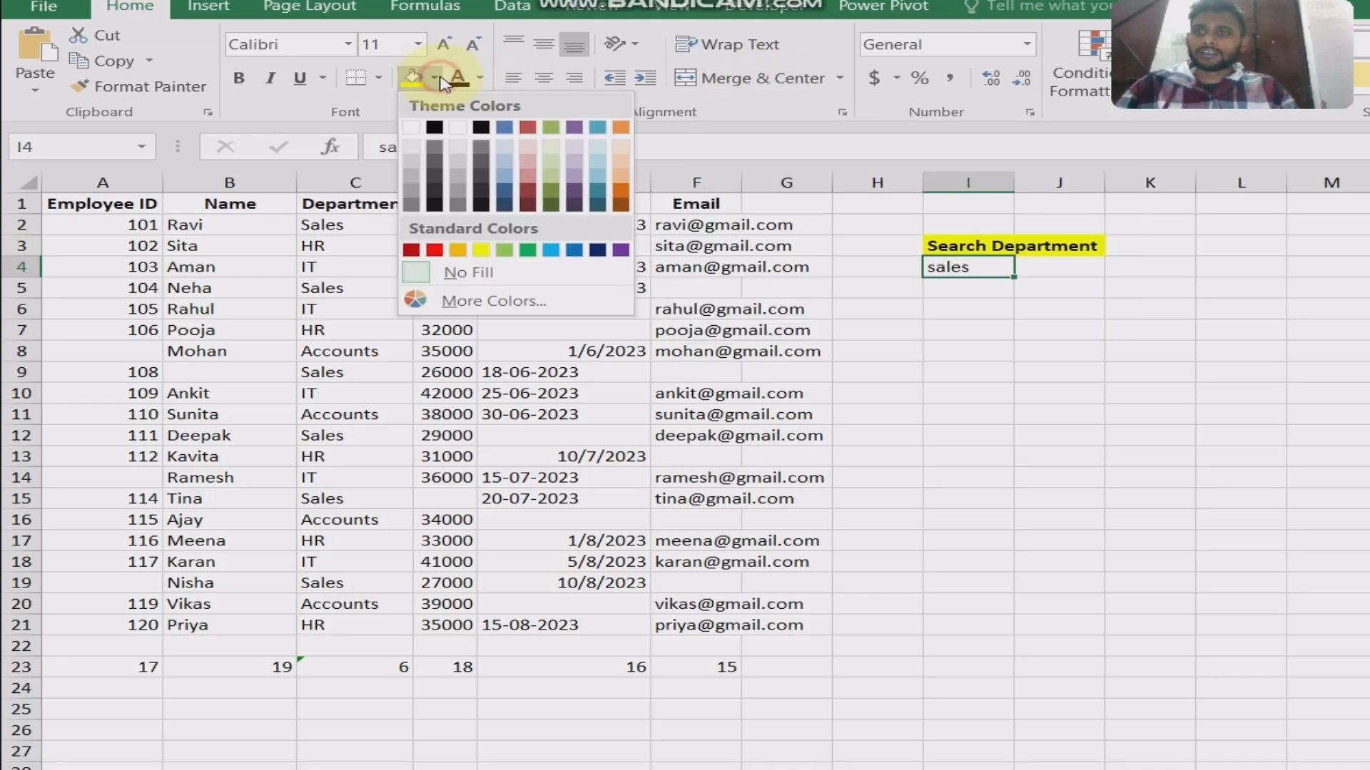
pyautogui.click(435, 128)
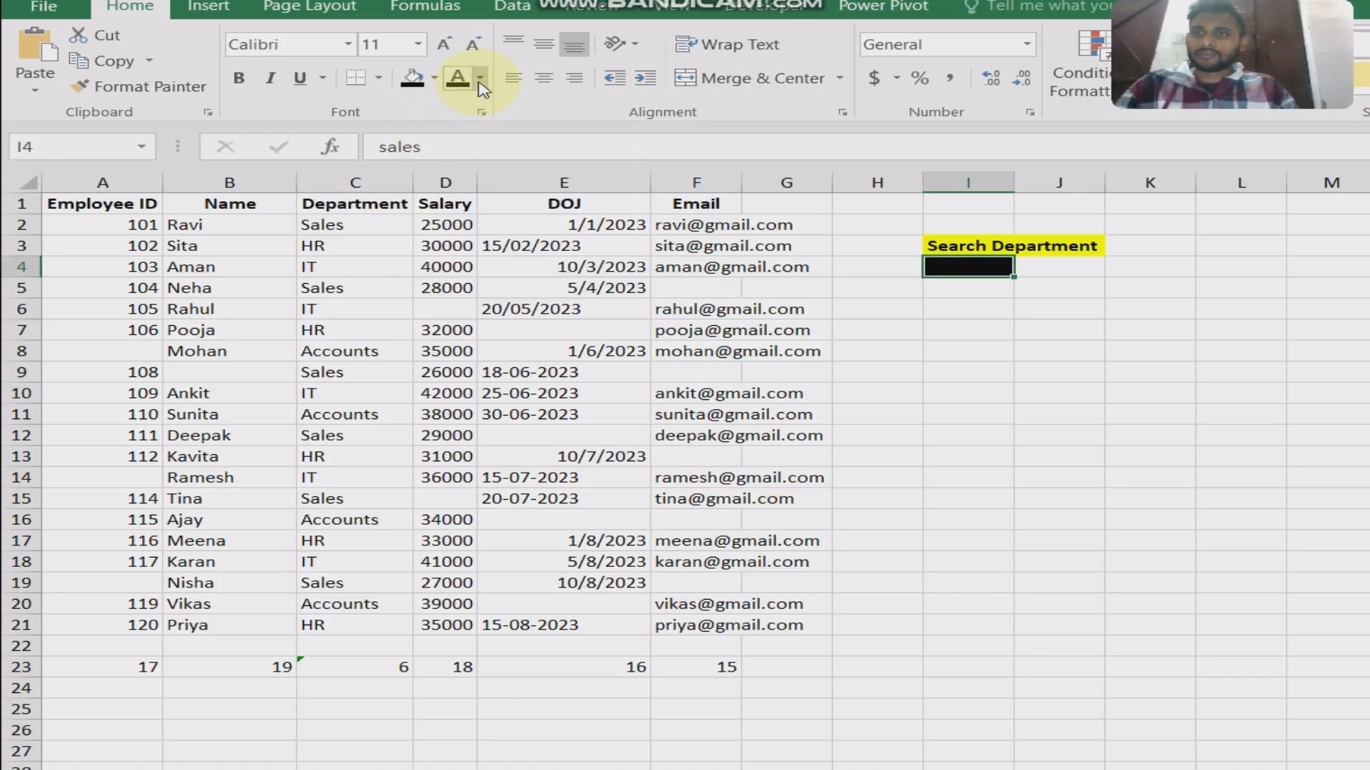
pyautogui.click(480, 79)
pyautogui.click(464, 147)
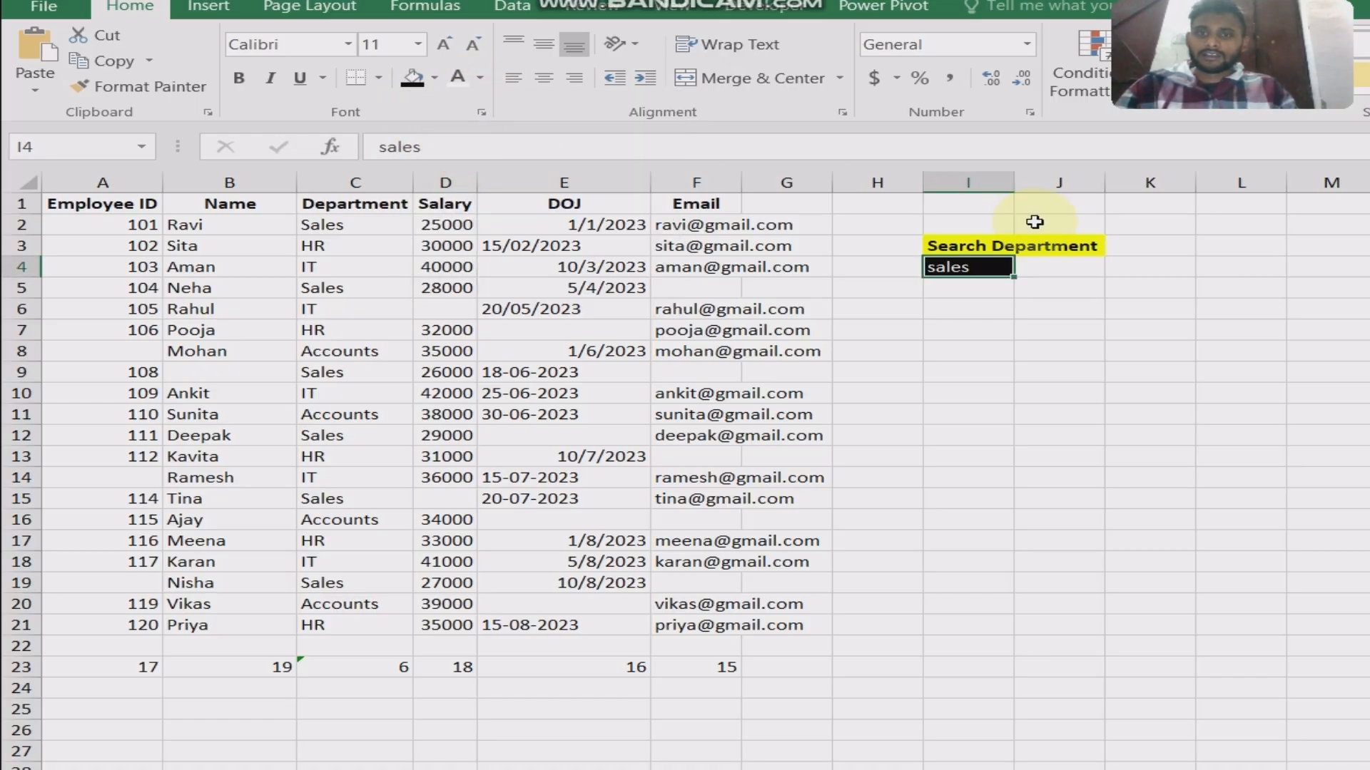
# Merge and center cells I4:J4 beneath the "Search Department" heading.
pyautogui.moveTo(990, 261); pyautogui.dragTo(1042, 264)
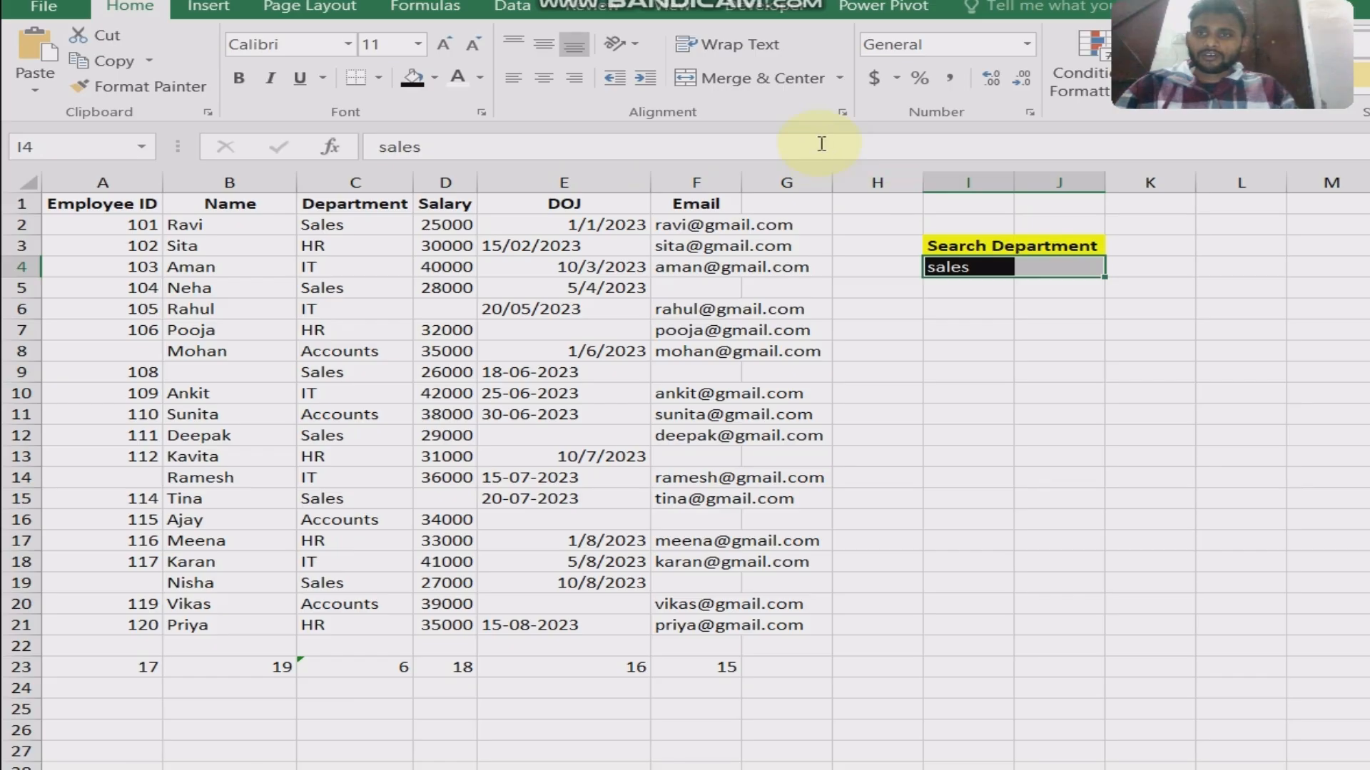
pyautogui.click(777, 80)
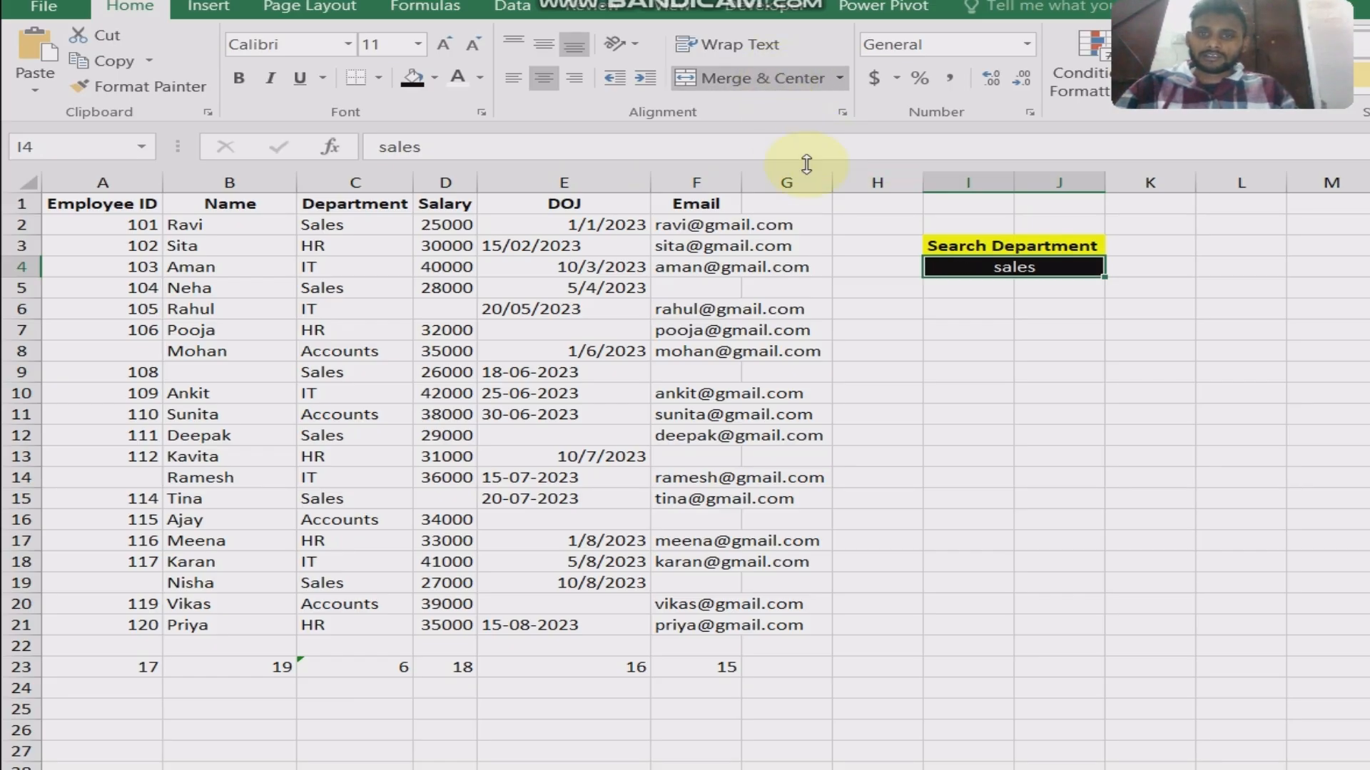
pyautogui.click(943, 331)
# Replace the search value in the merged I4 cell with "hr".
pyautogui.click(1049, 269)
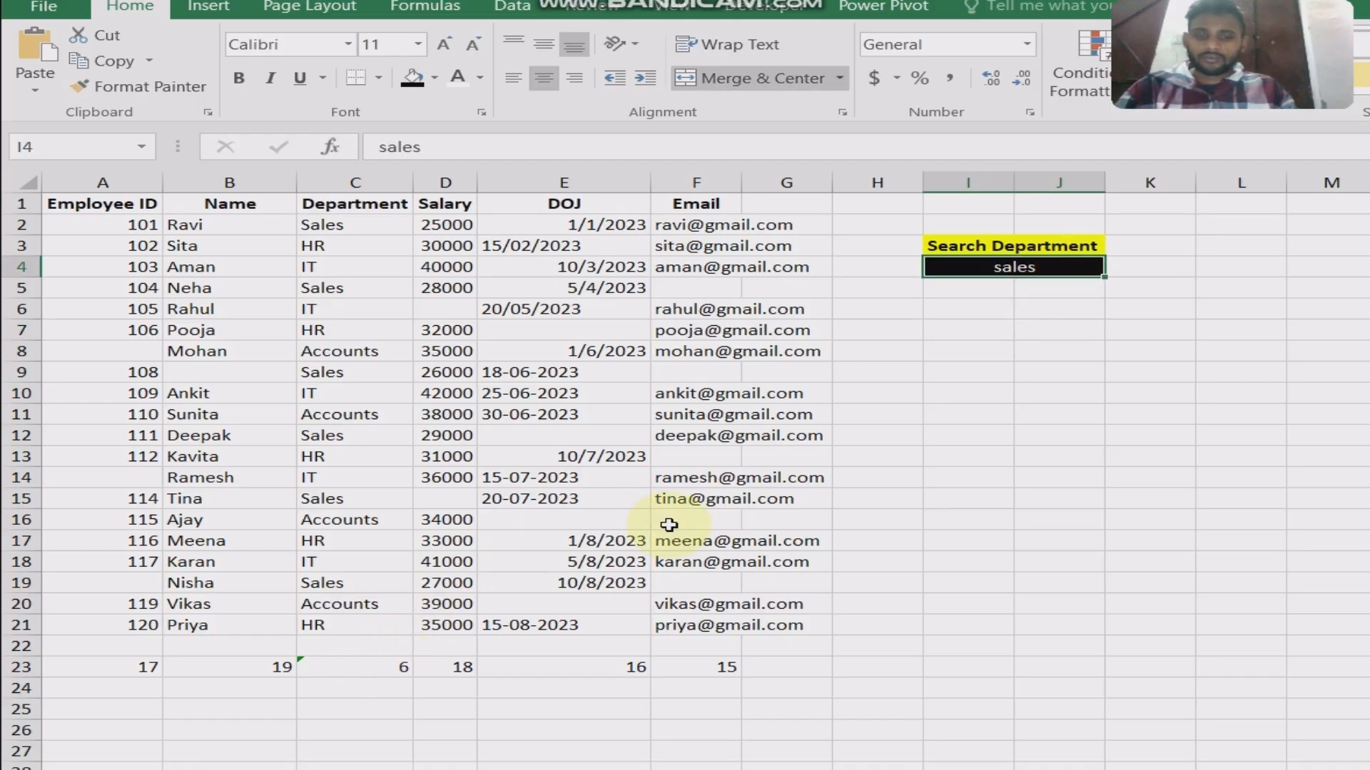
pyautogui.press('BackSpace')
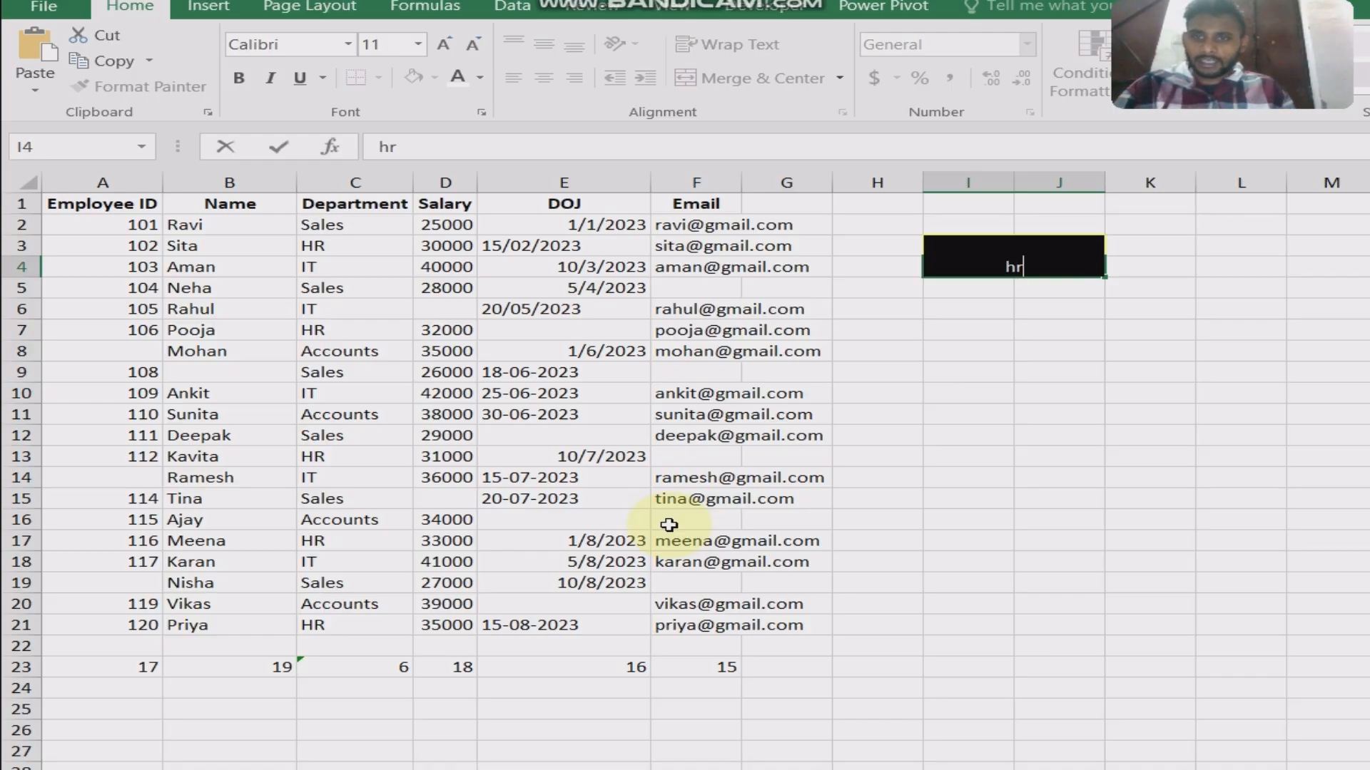
pyautogui.press('Return')
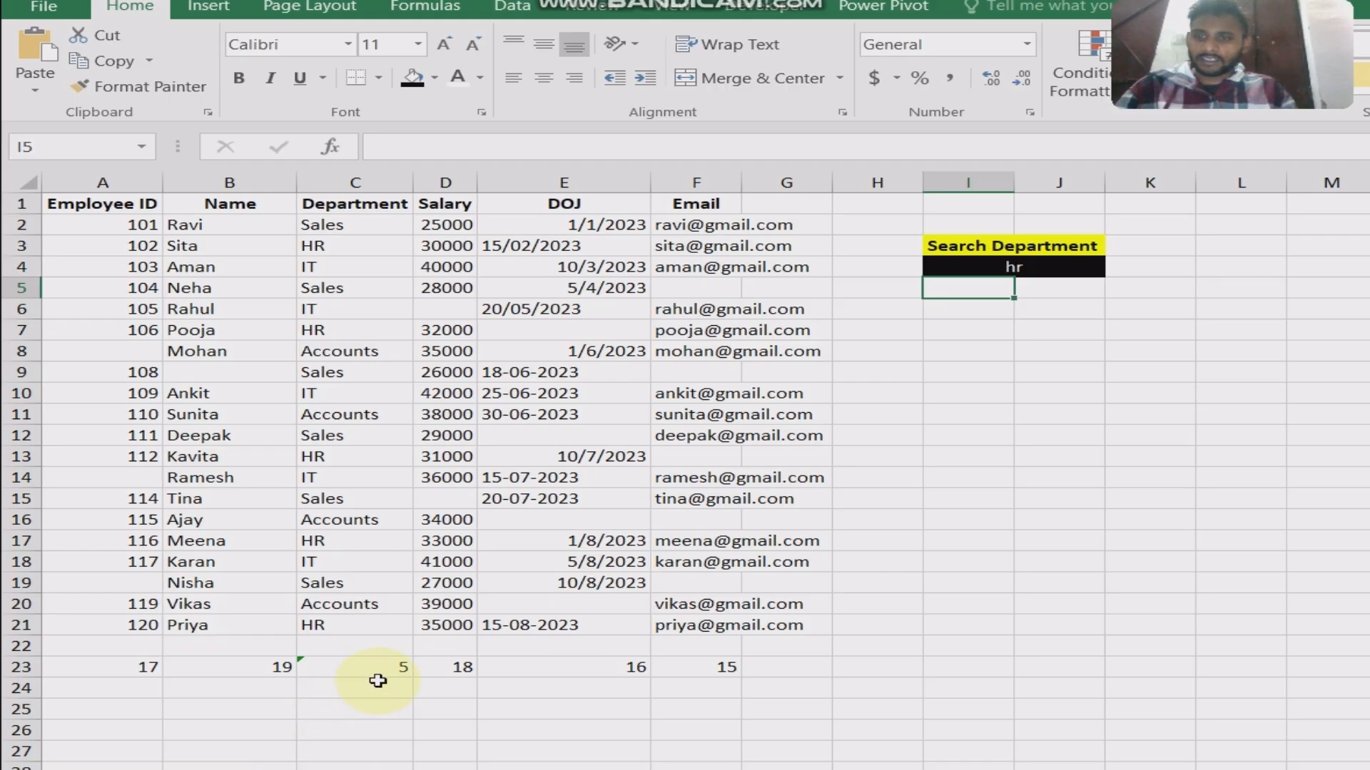
# Set the search value in I4 to "accounts" and check the COUNTIF formula in C23.
pyautogui.click(998, 269)
pyautogui.press('BackSpace')
pyautogui.write('ac')
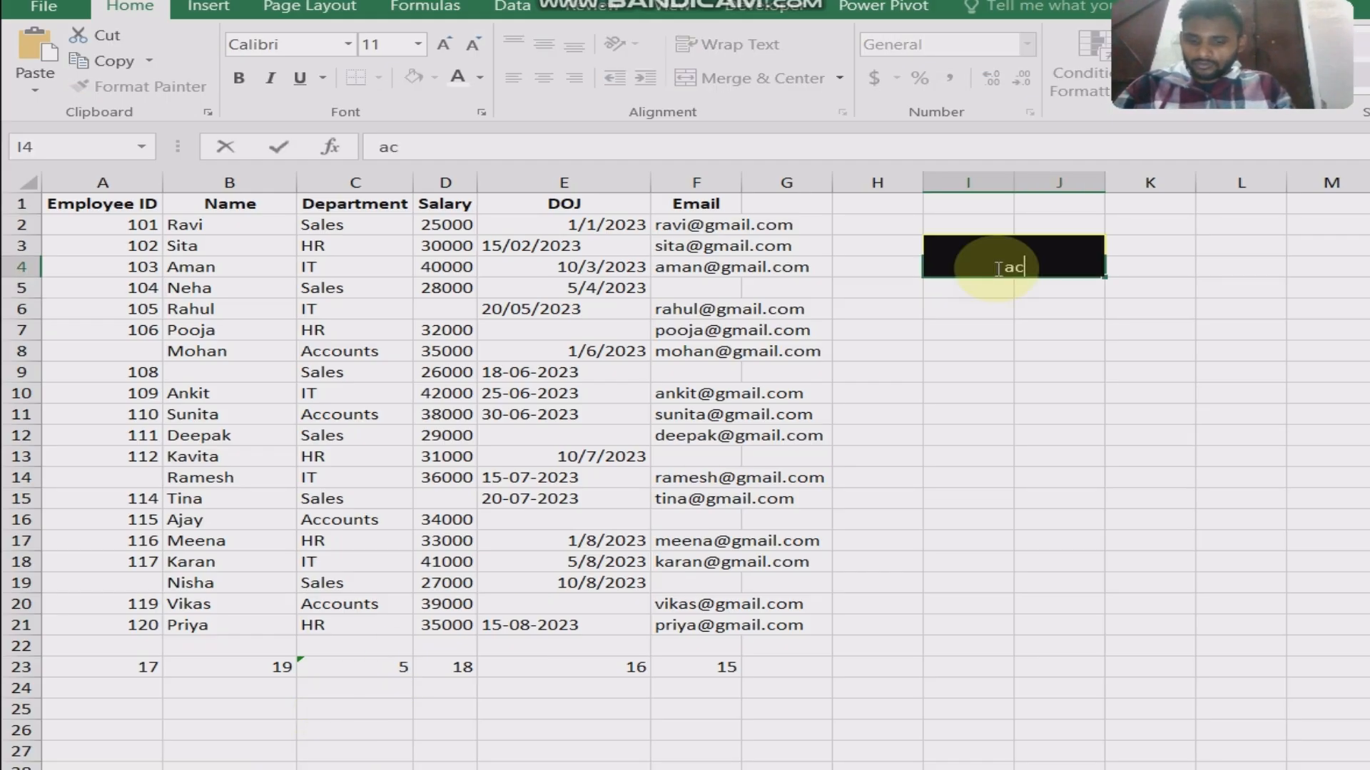
pyautogui.write('cou')
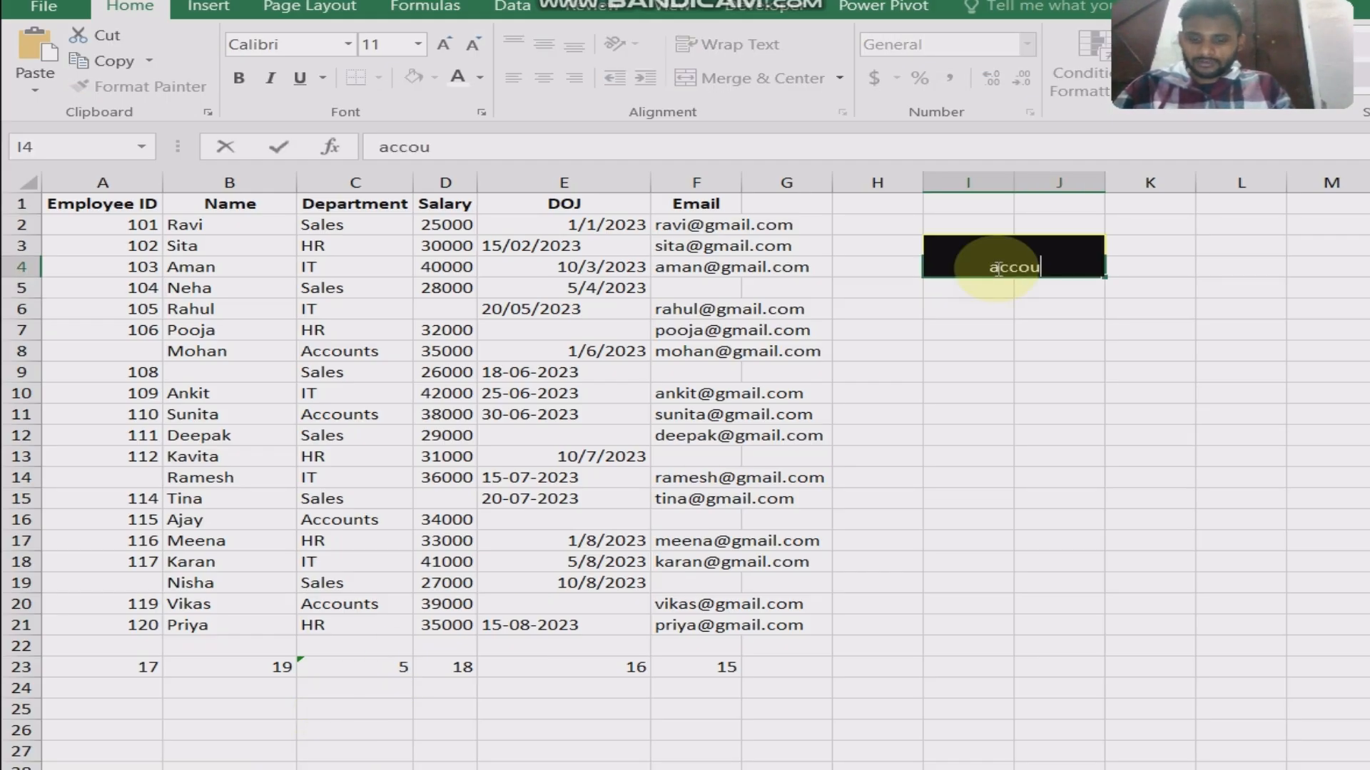
pyautogui.write('nts')
pyautogui.press('Return')
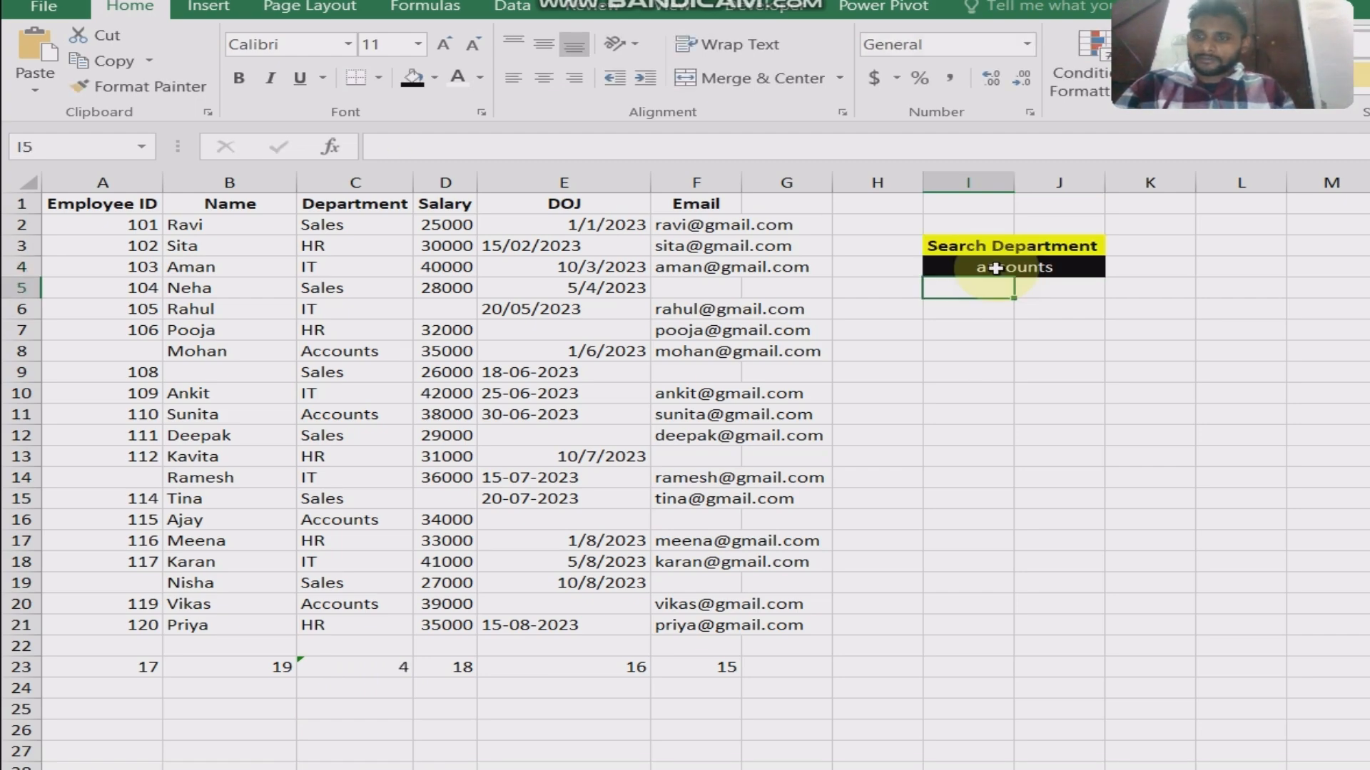
pyautogui.click(412, 669)
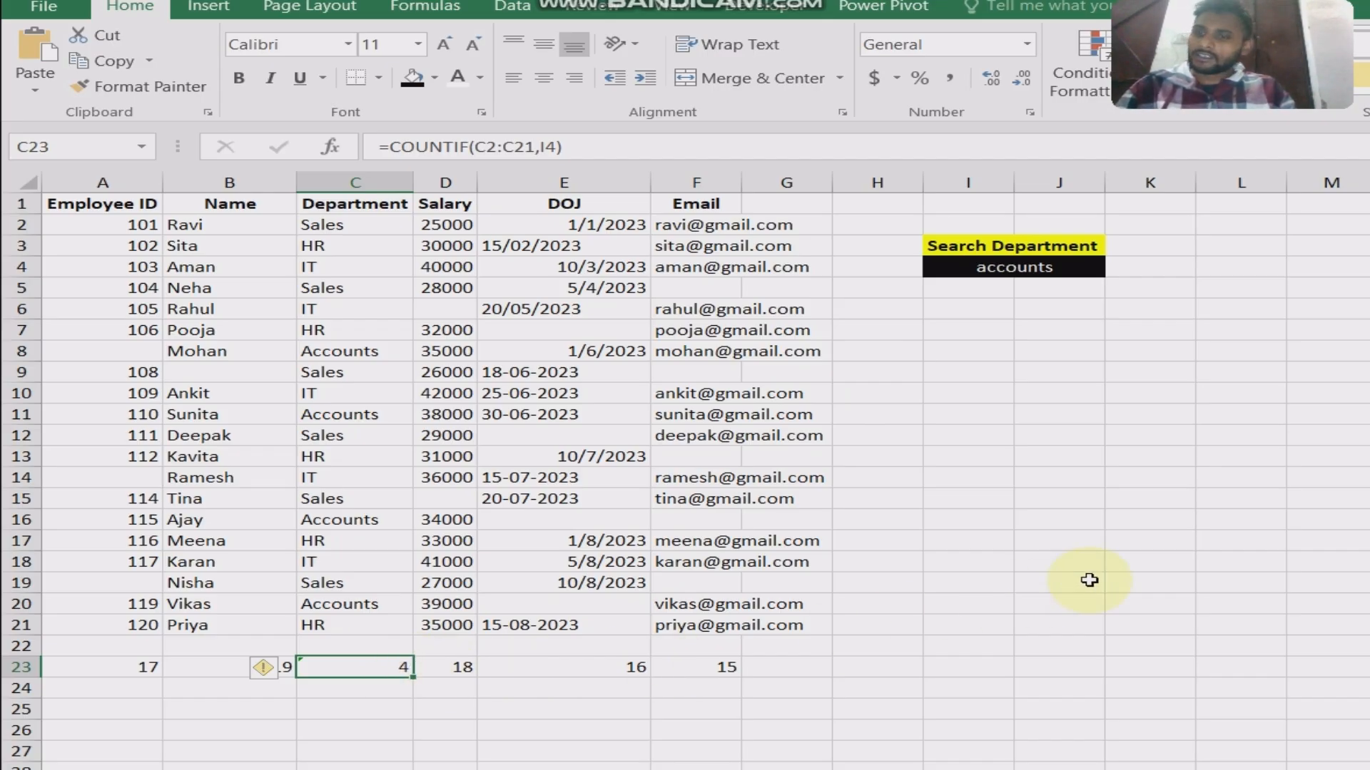
# Enter =COUNTBLANK(A2:A21) in A25 to count the empty Employee ID cells.
pyautogui.click(132, 709)
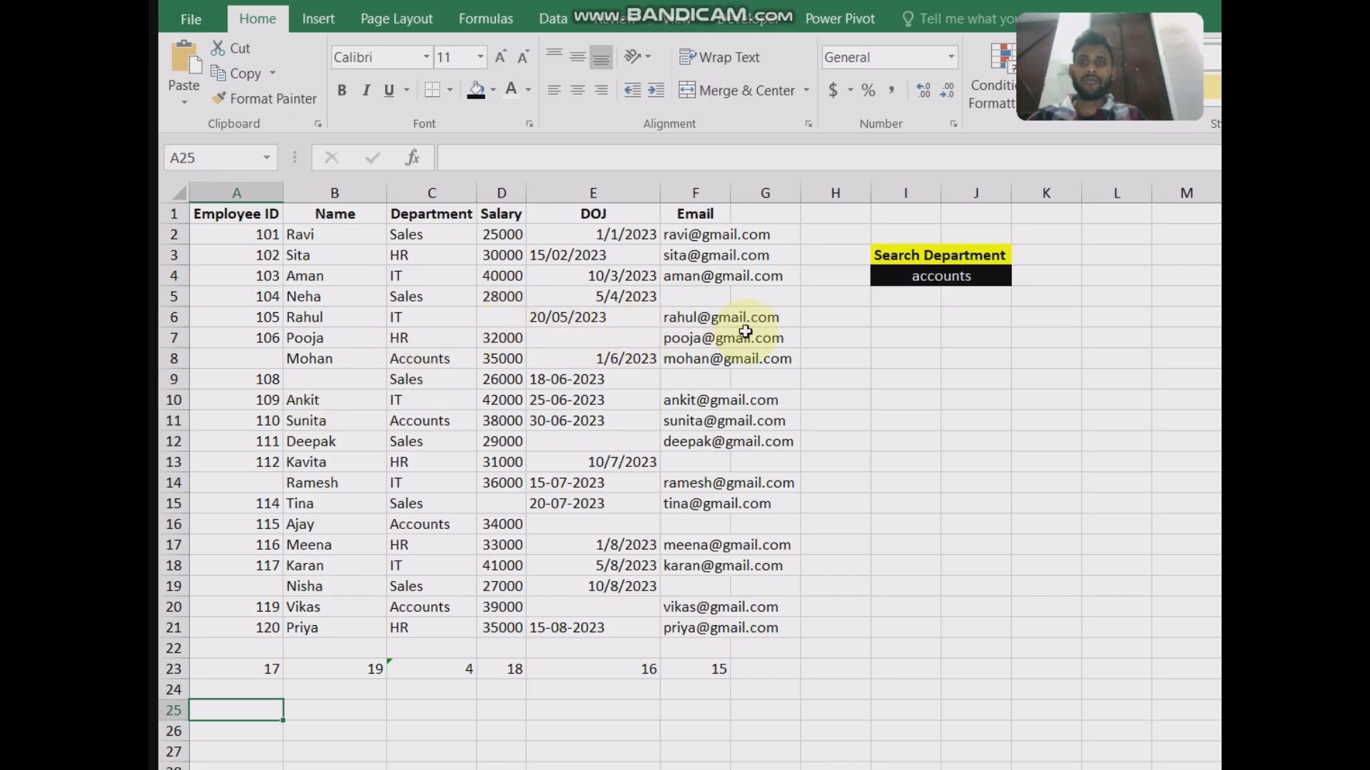
pyautogui.click(316, 728)
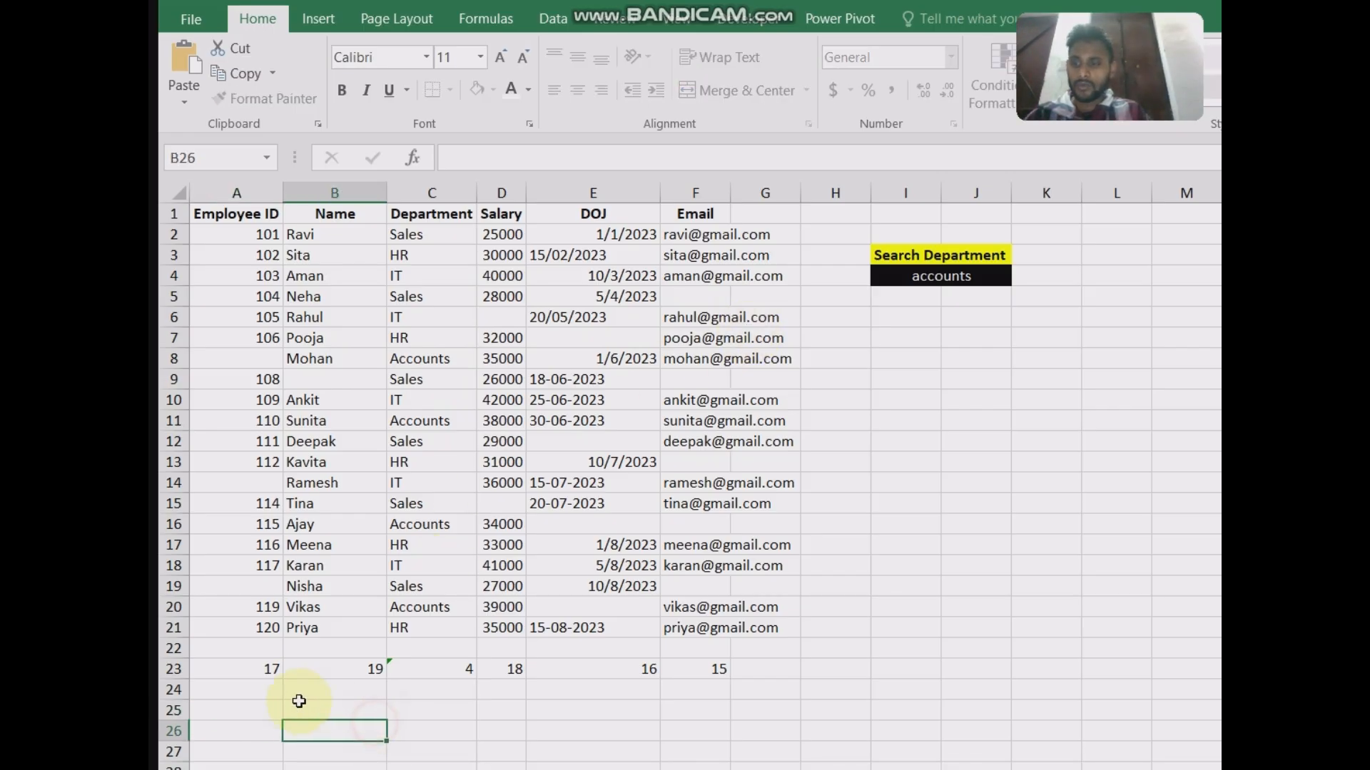
pyautogui.click(245, 705)
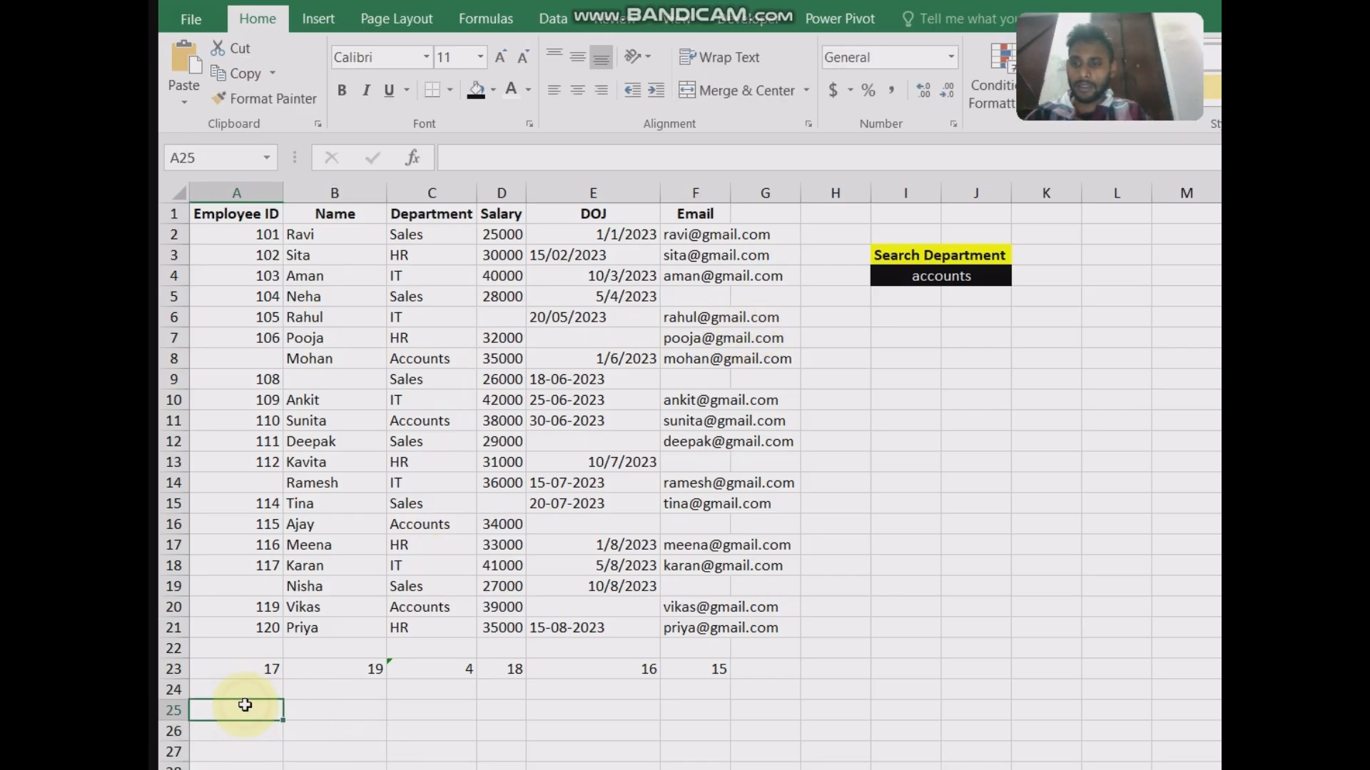
pyautogui.write('=')
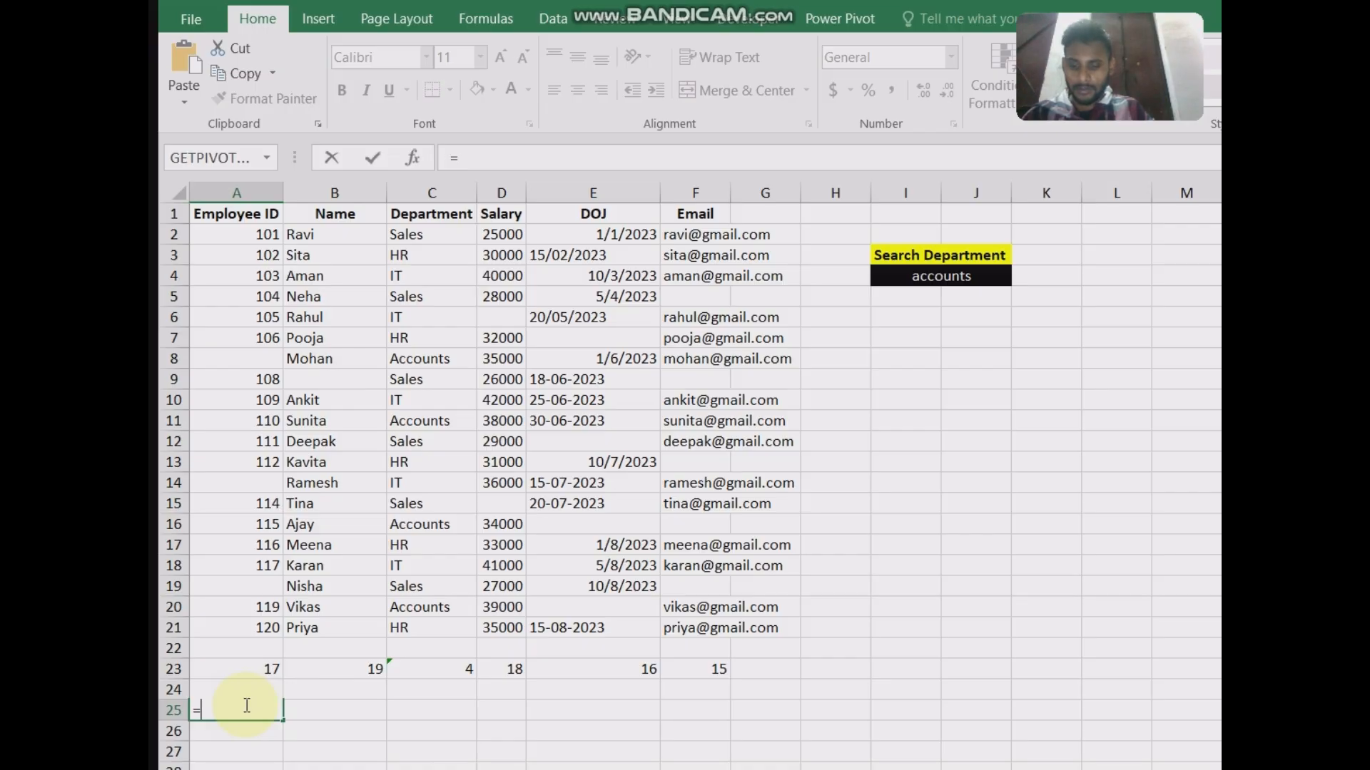
pyautogui.write('coun')
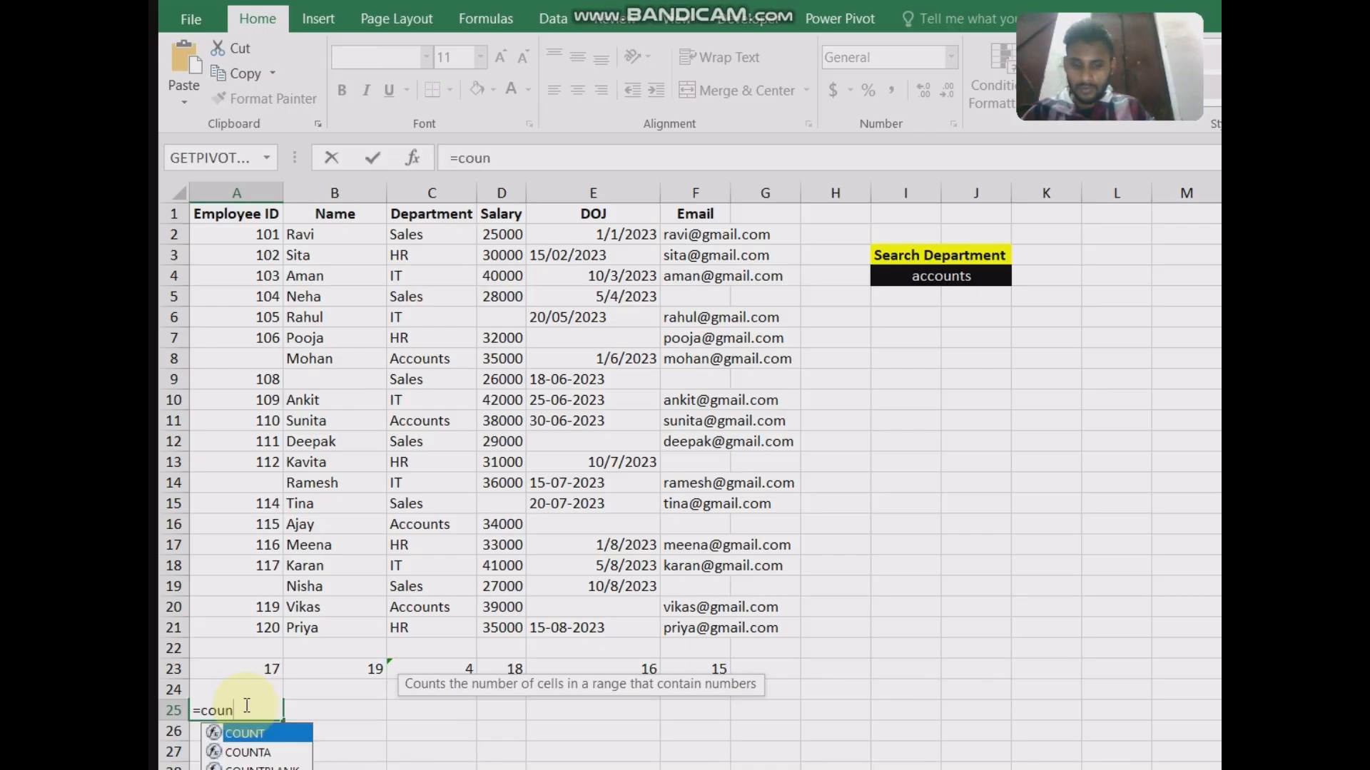
pyautogui.press('Down')
pyautogui.press('Down')
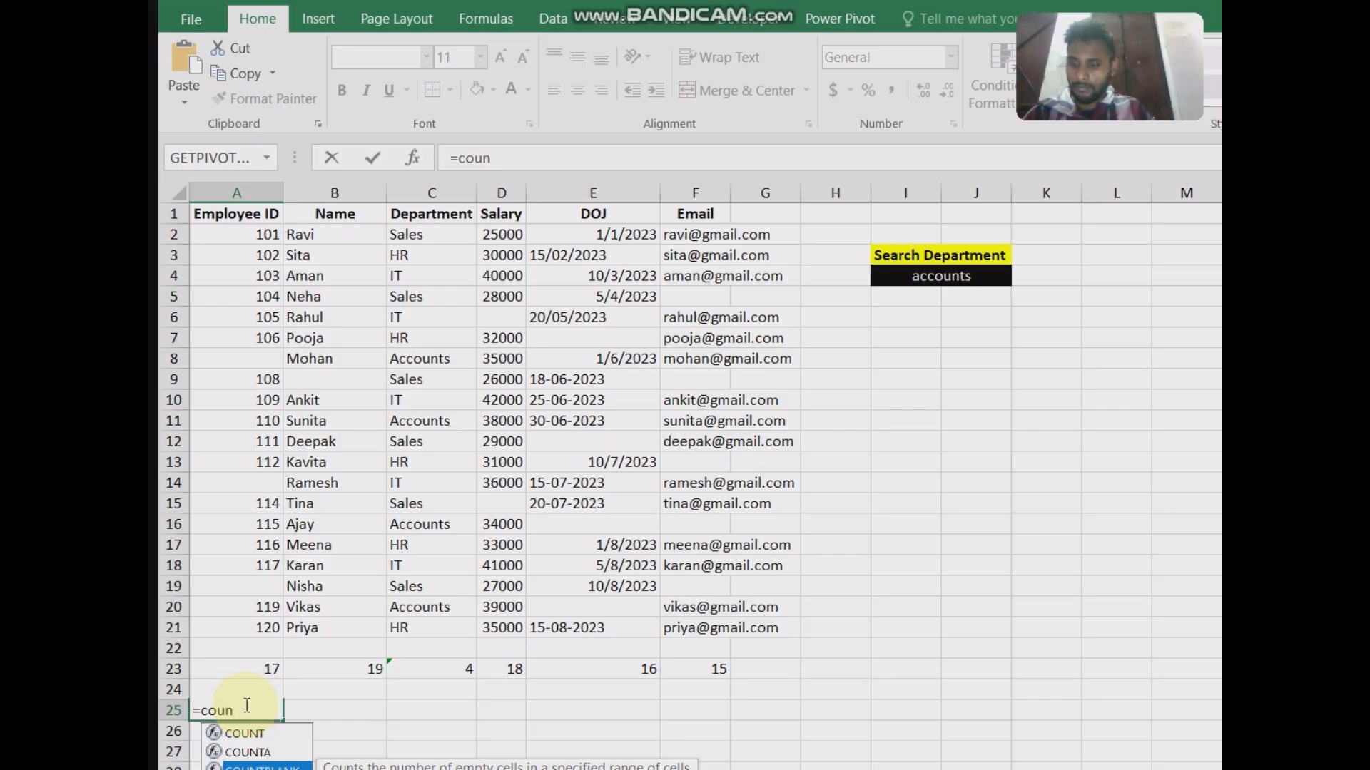
pyautogui.press('Tab')
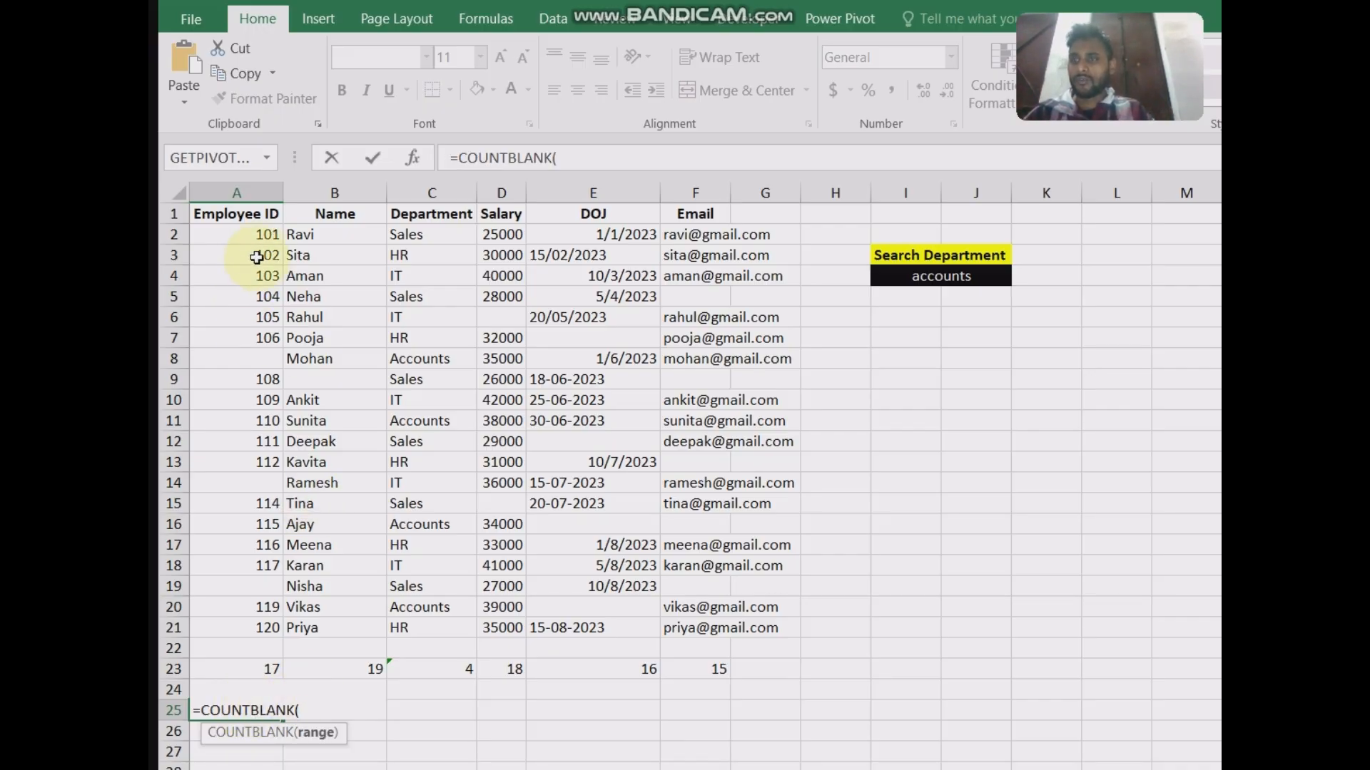
pyautogui.moveTo(268, 234); pyautogui.dragTo(274, 625)
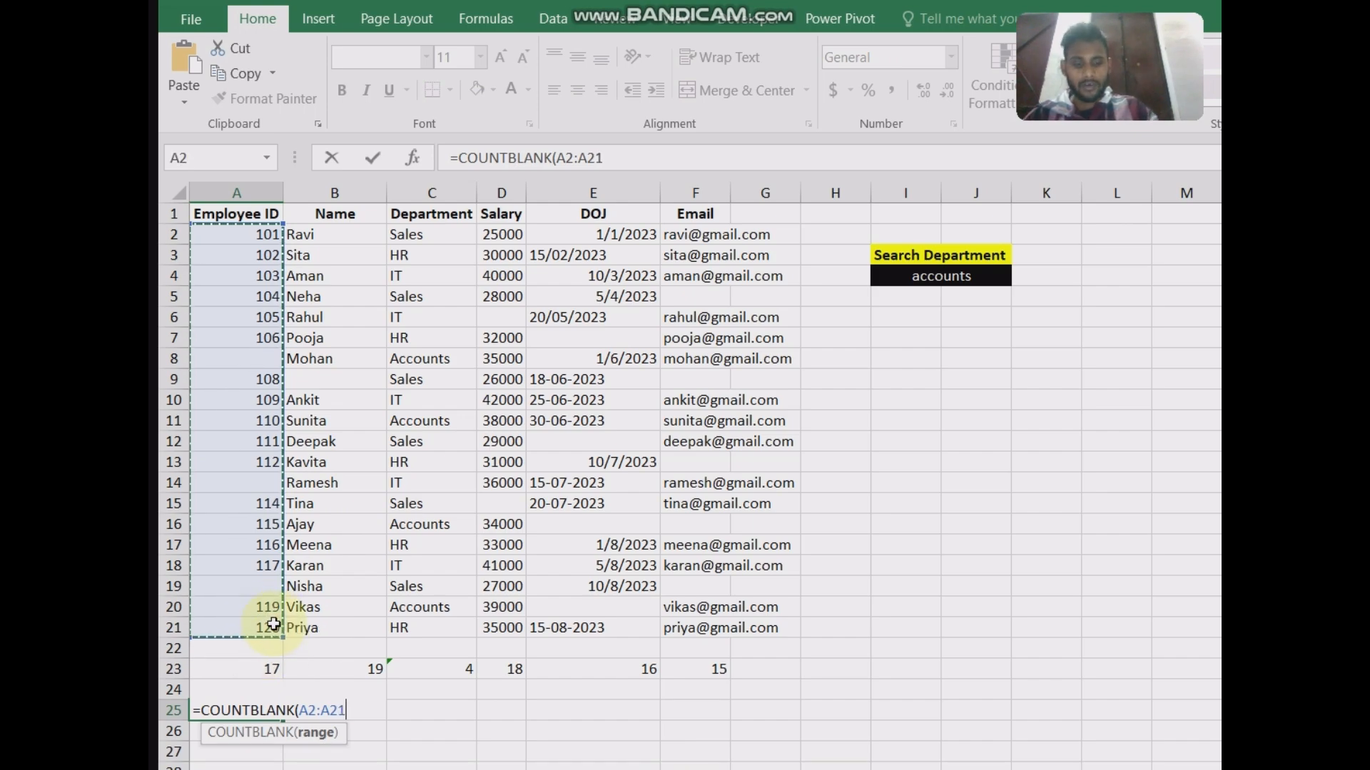
pyautogui.write(')')
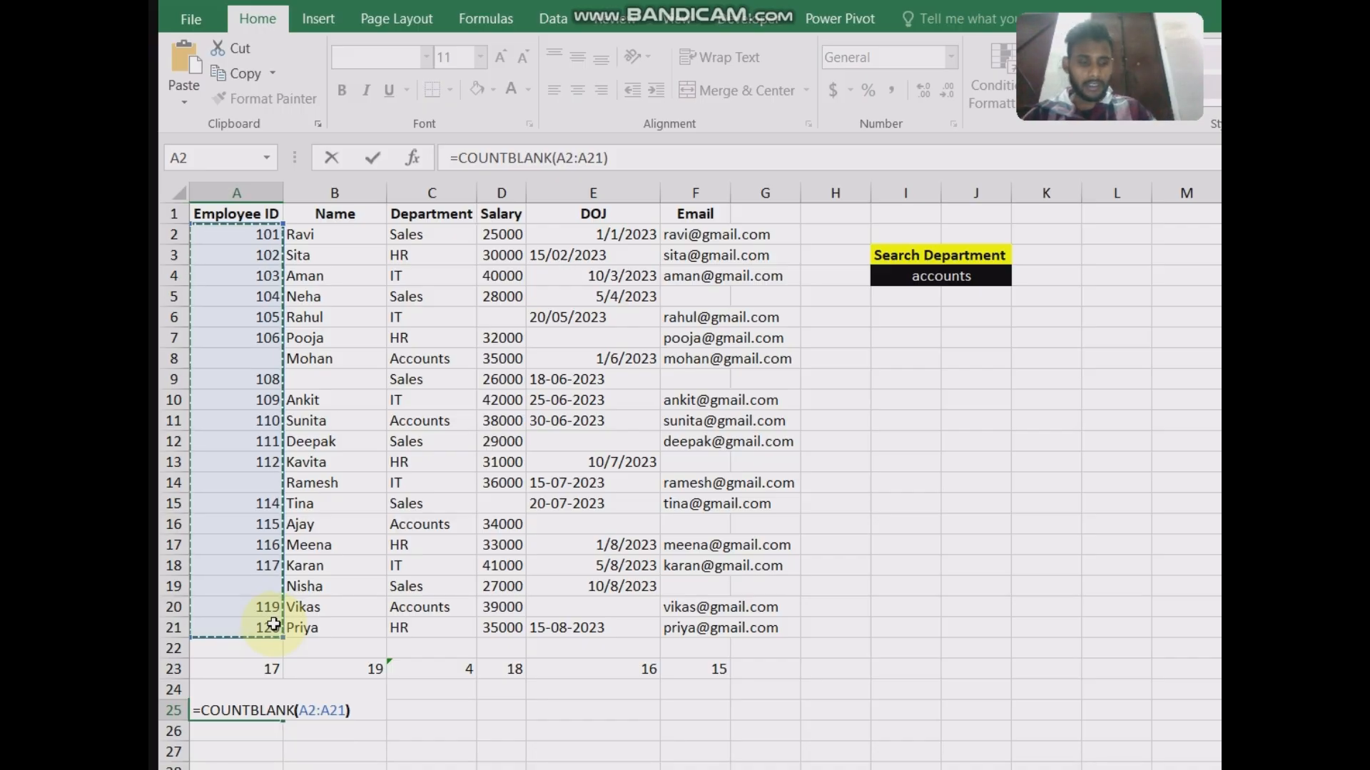
pyautogui.press('Return')
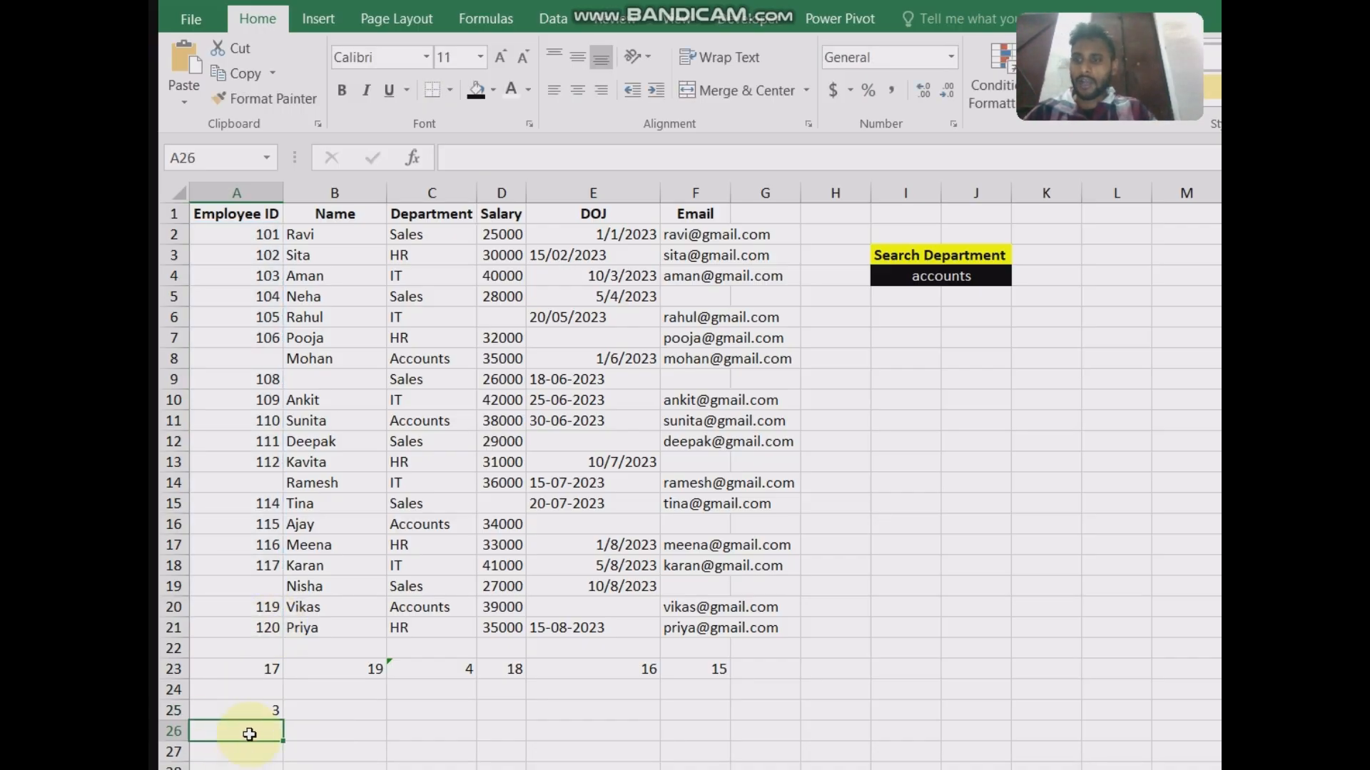
# Compare A25 with the empty Employee ID cells and fill its COUNTBLANK formula across row 25 to F25, checking the empty Name cell.
pyautogui.click(268, 710)
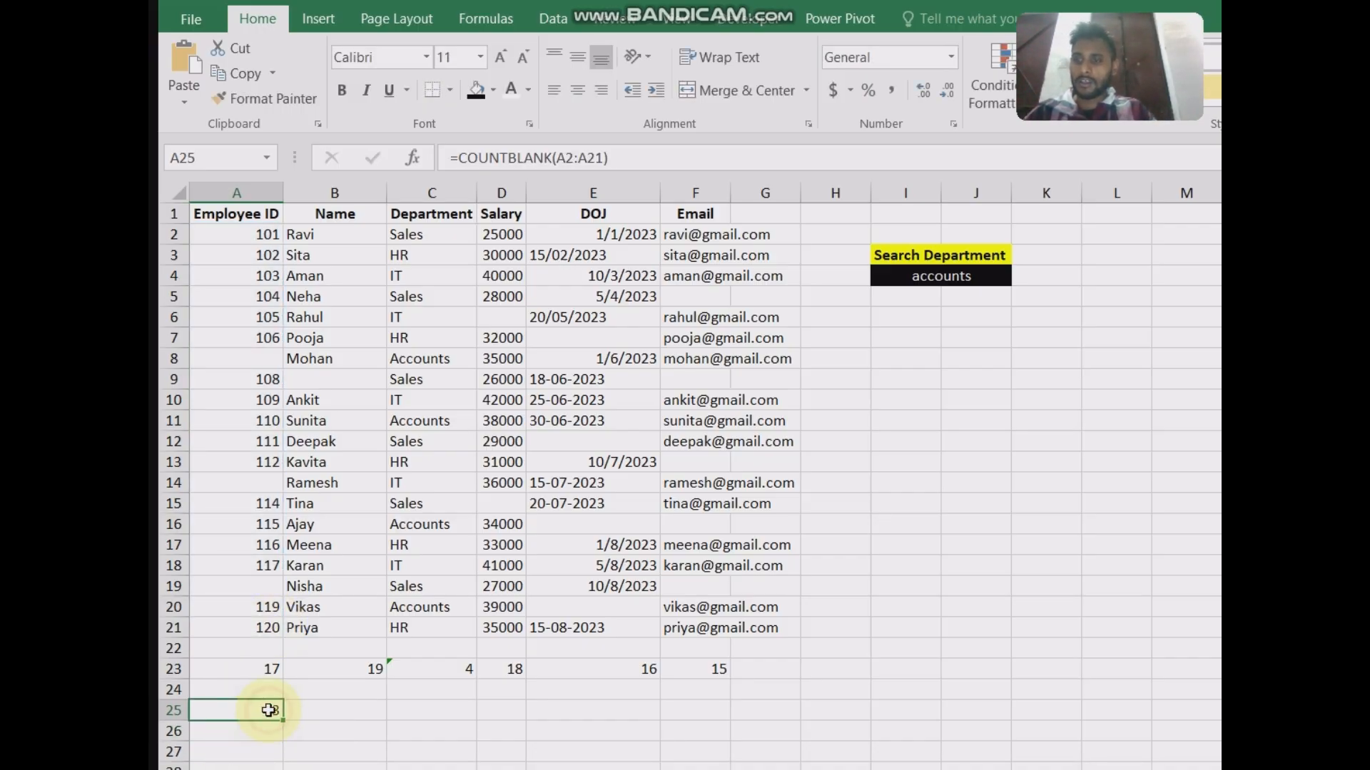
pyautogui.click(264, 592)
pyautogui.click(259, 478)
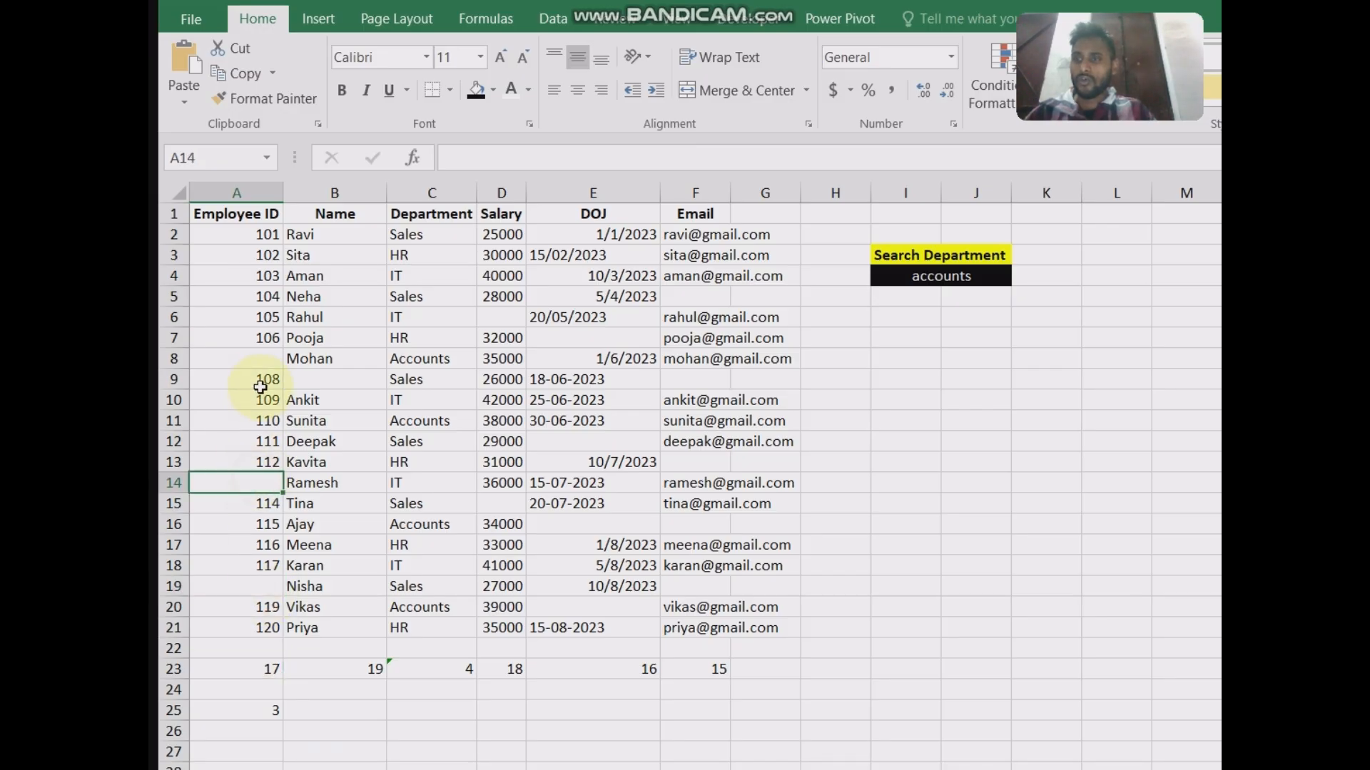
pyautogui.click(261, 364)
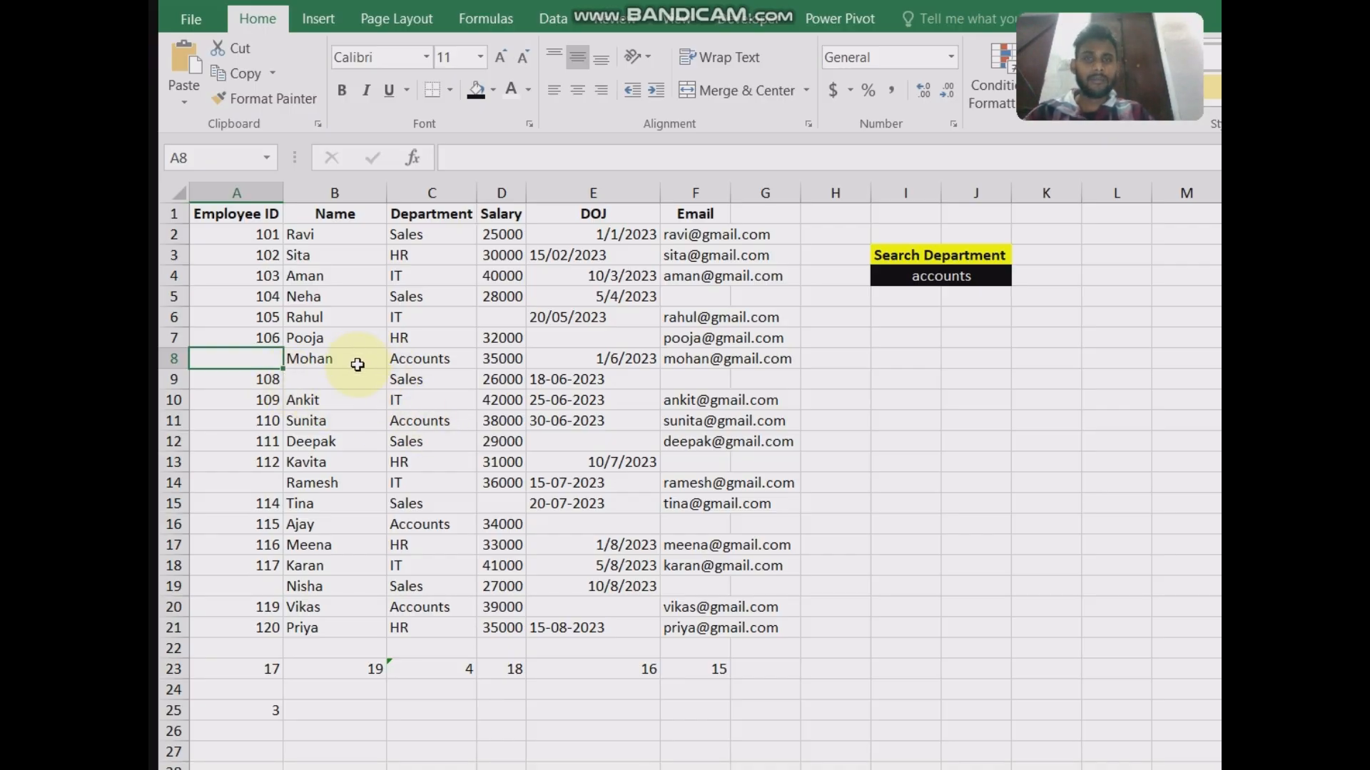
pyautogui.click(261, 713)
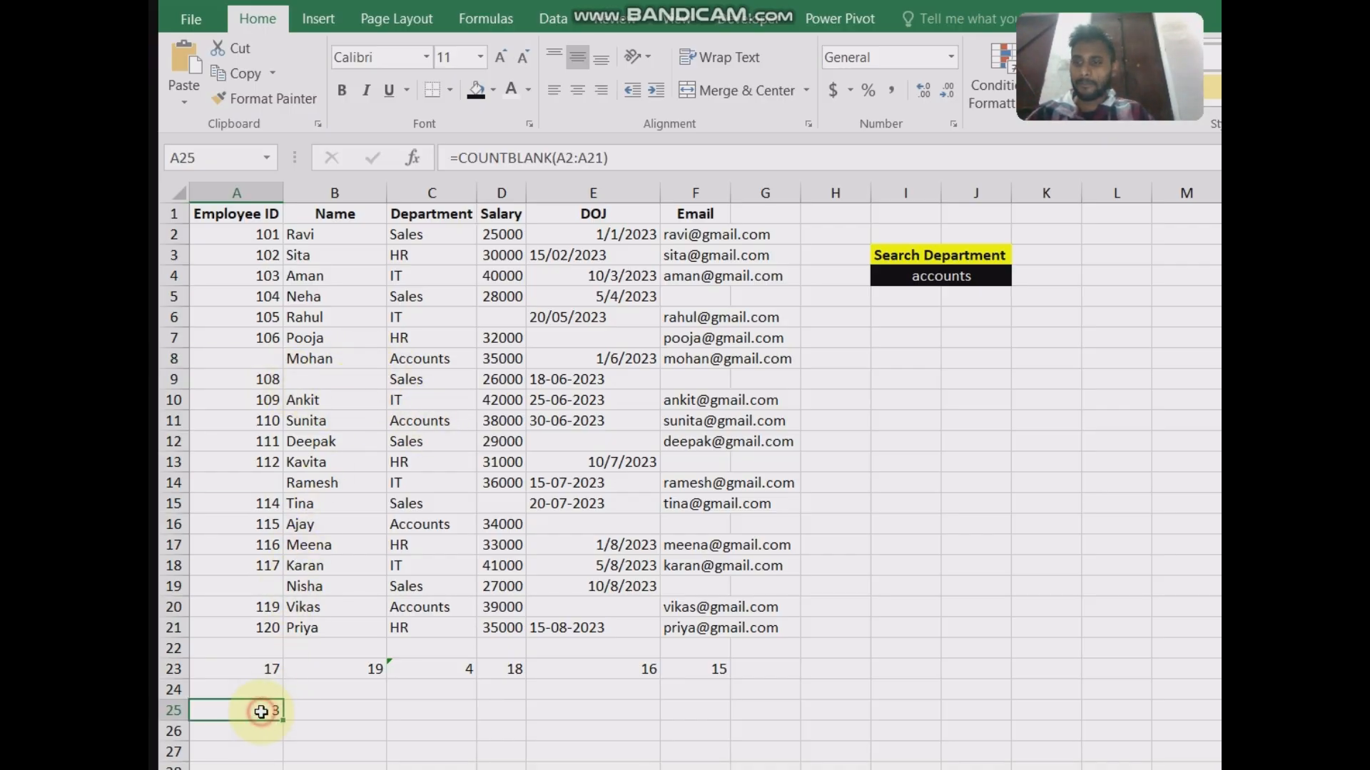
pyautogui.moveTo(286, 722); pyautogui.dragTo(355, 713)
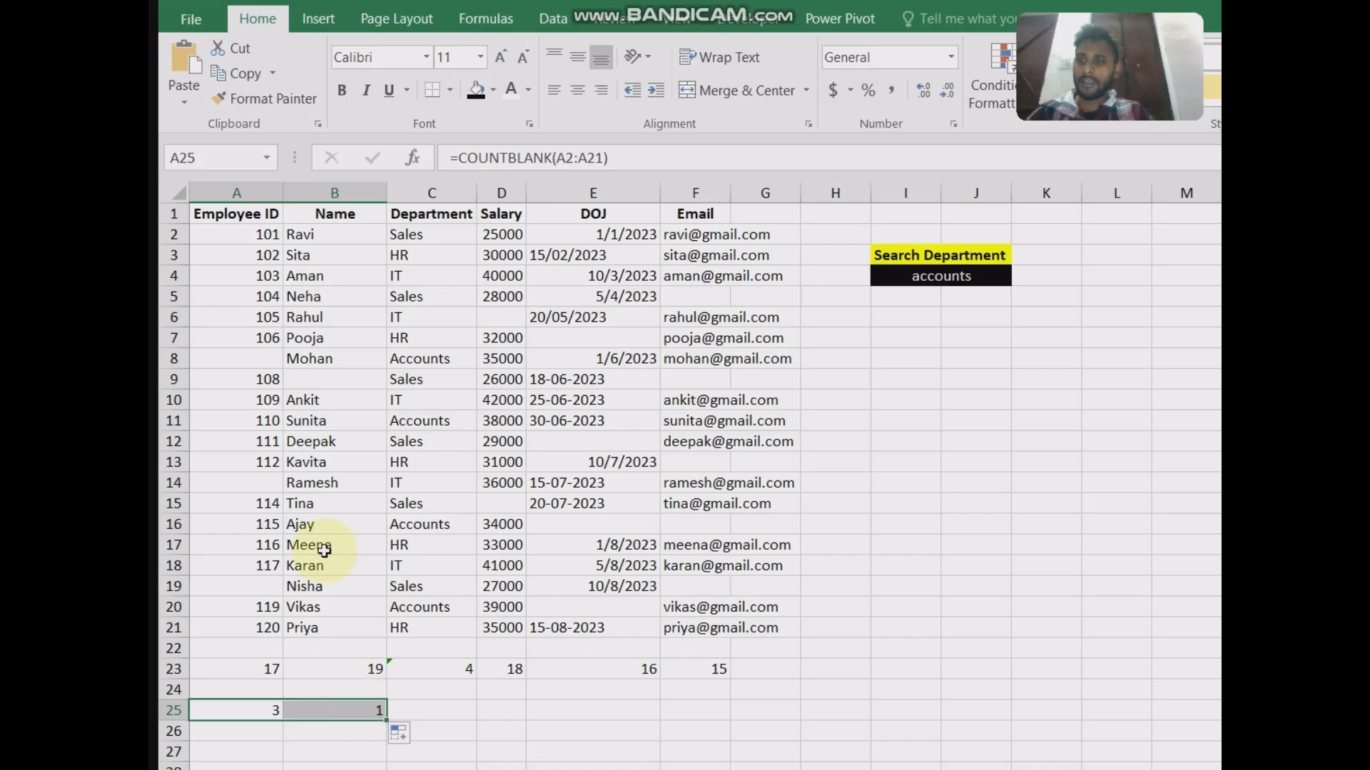
pyautogui.click(309, 381)
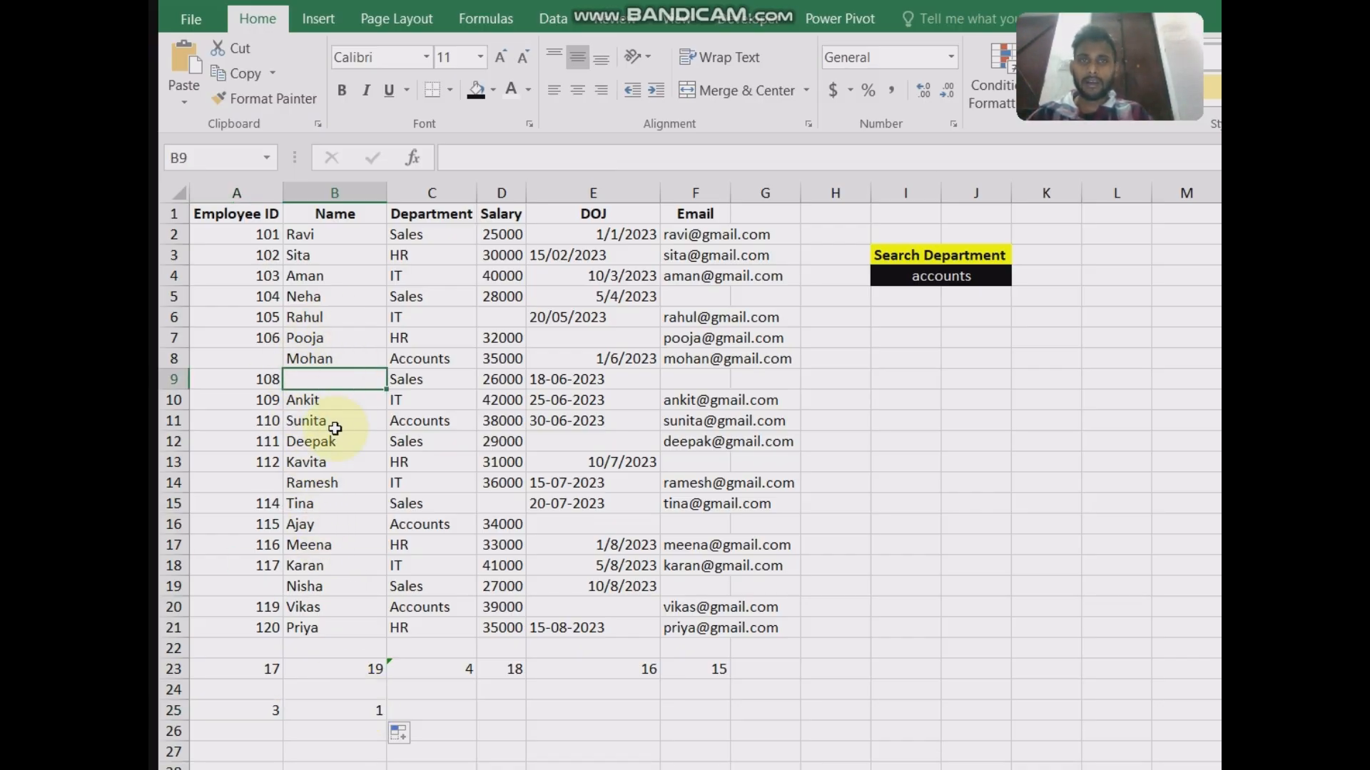
pyautogui.click(351, 711)
pyautogui.moveTo(385, 721); pyautogui.dragTo(730, 705)
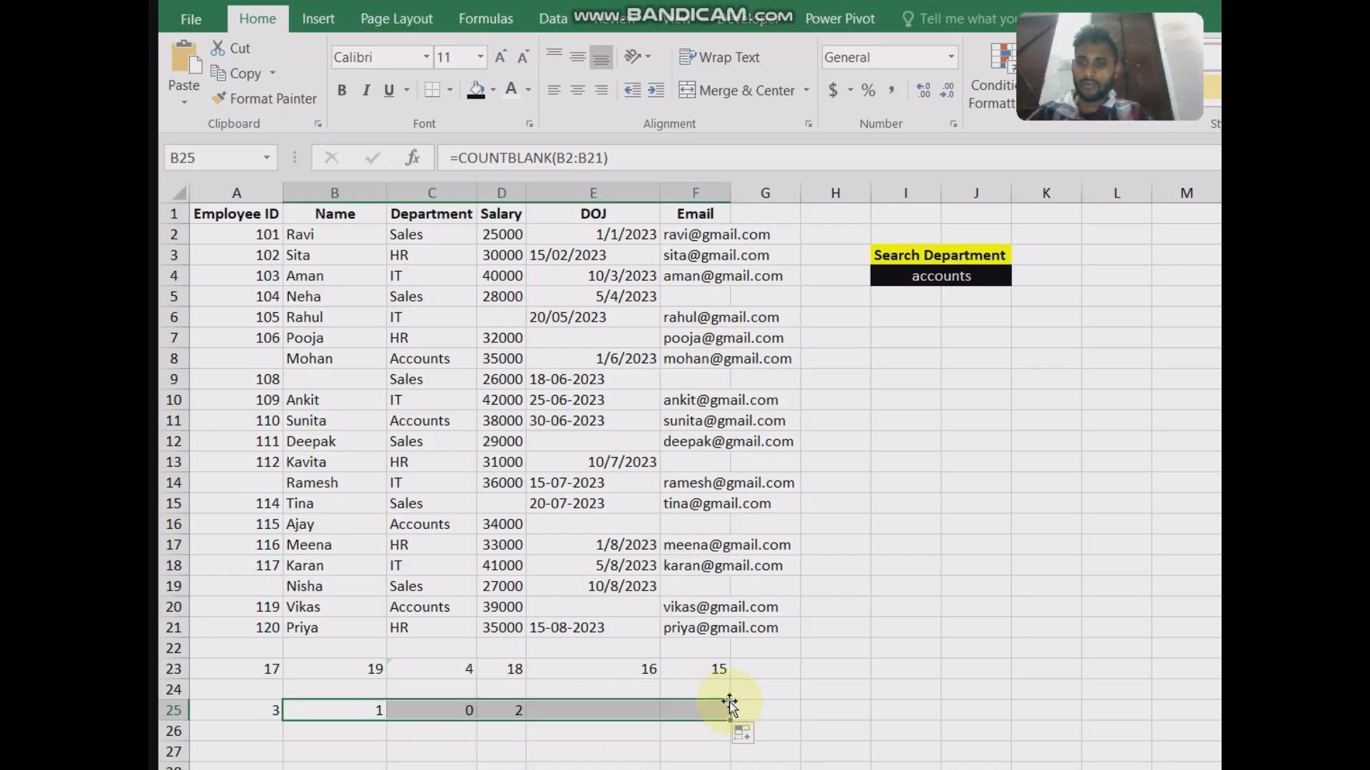
# Check the Department, Salary and DOJ blank counts in row 25 against the empty cells in those columns.
pyautogui.click(443, 709)
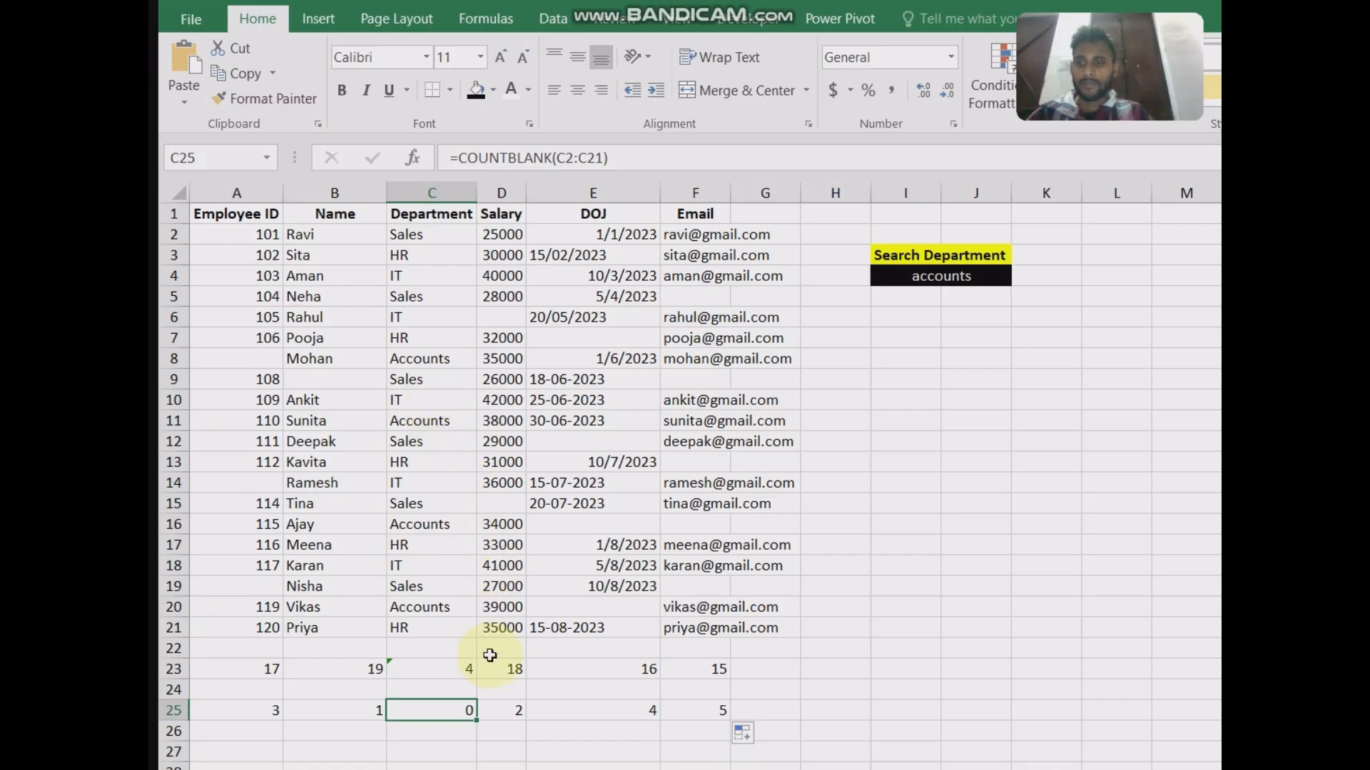
pyautogui.click(503, 711)
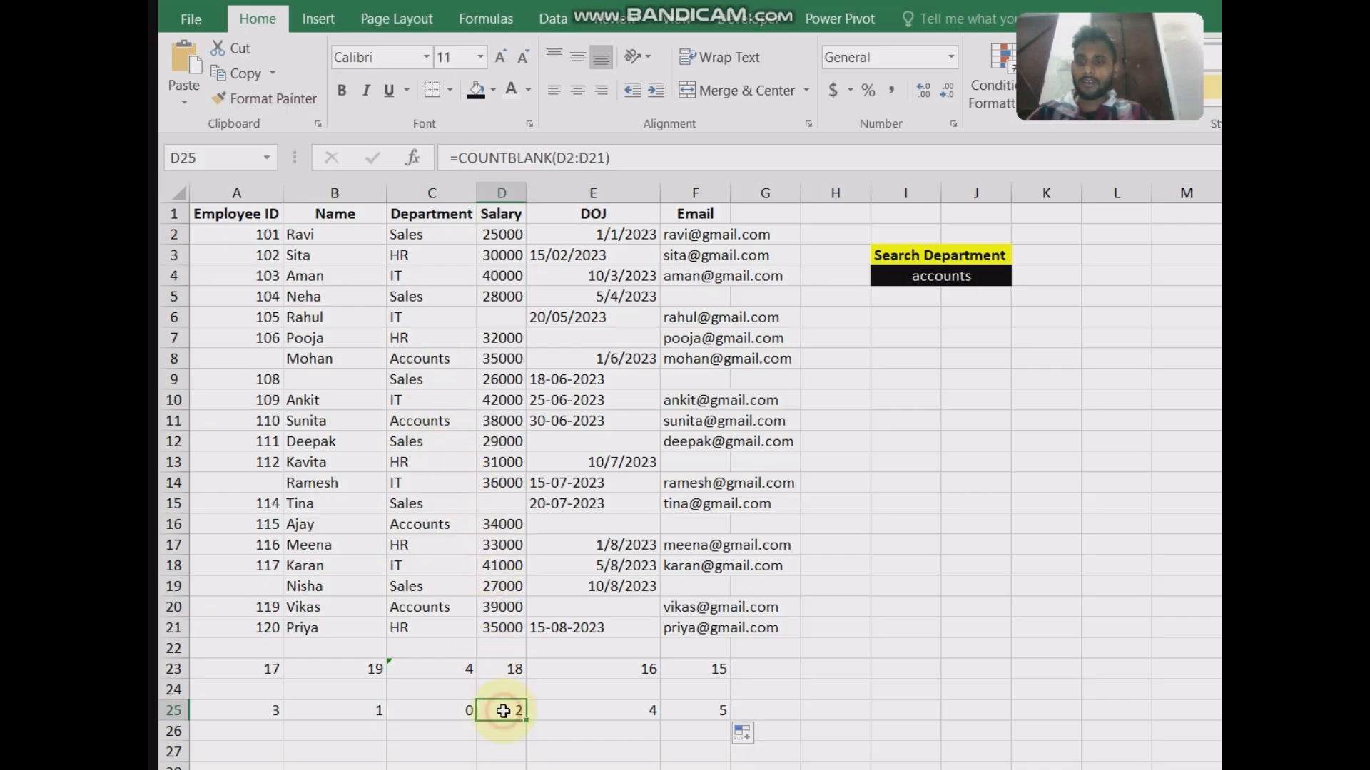
pyautogui.click(490, 504)
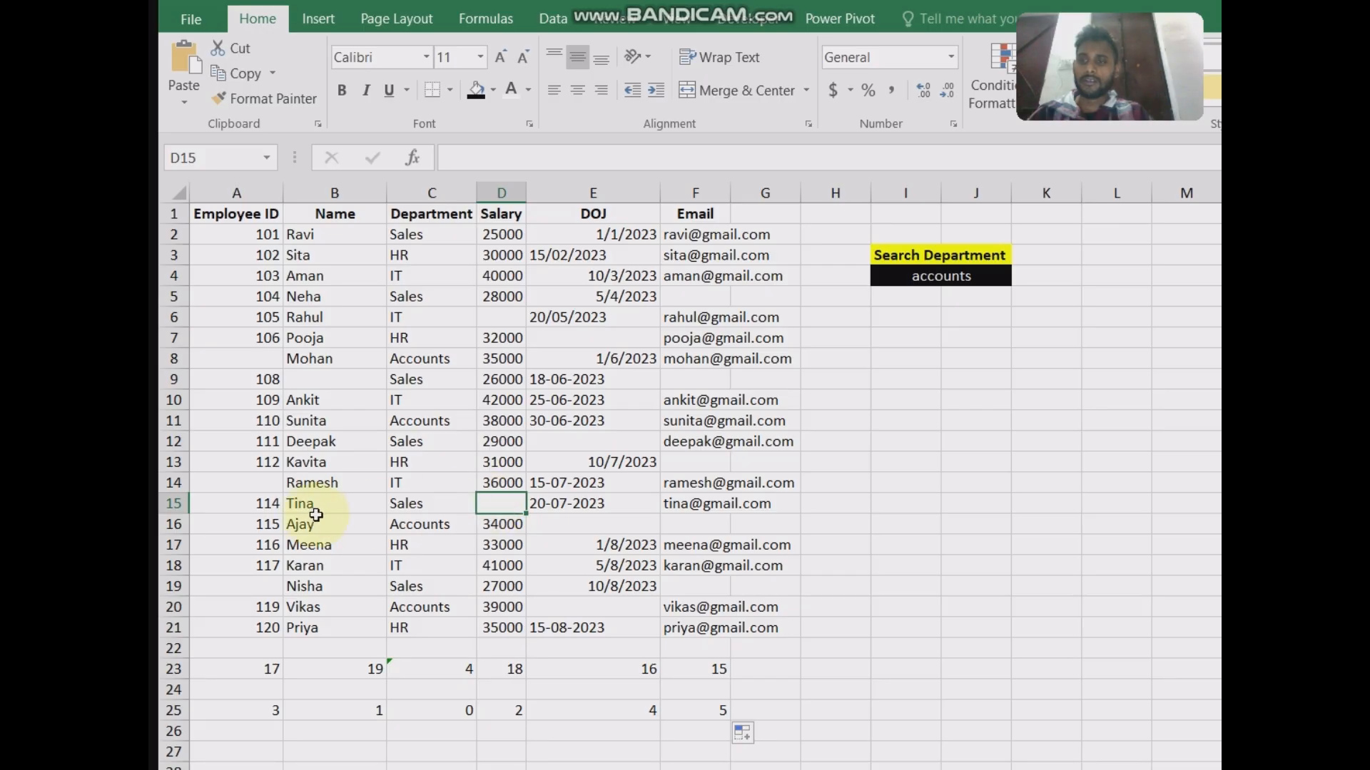
pyautogui.click(498, 316)
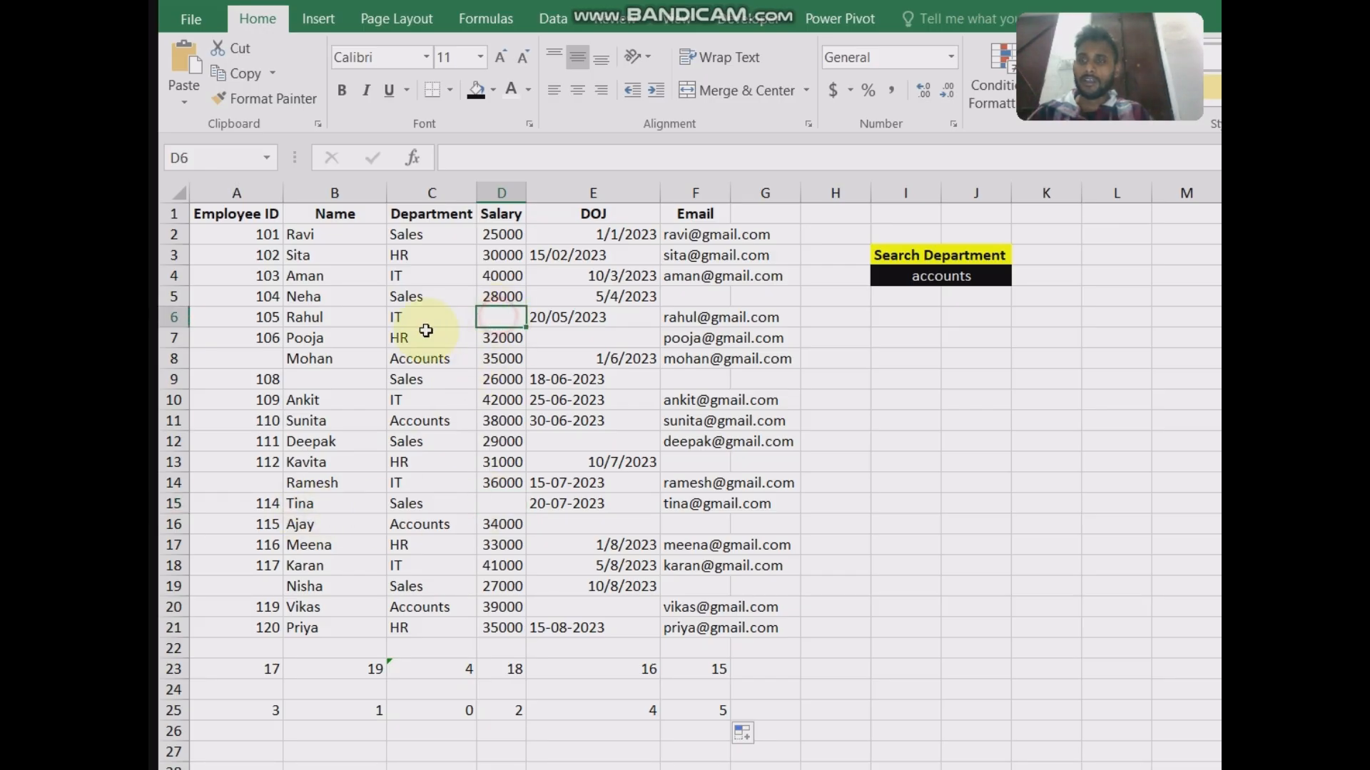
pyautogui.click(306, 320)
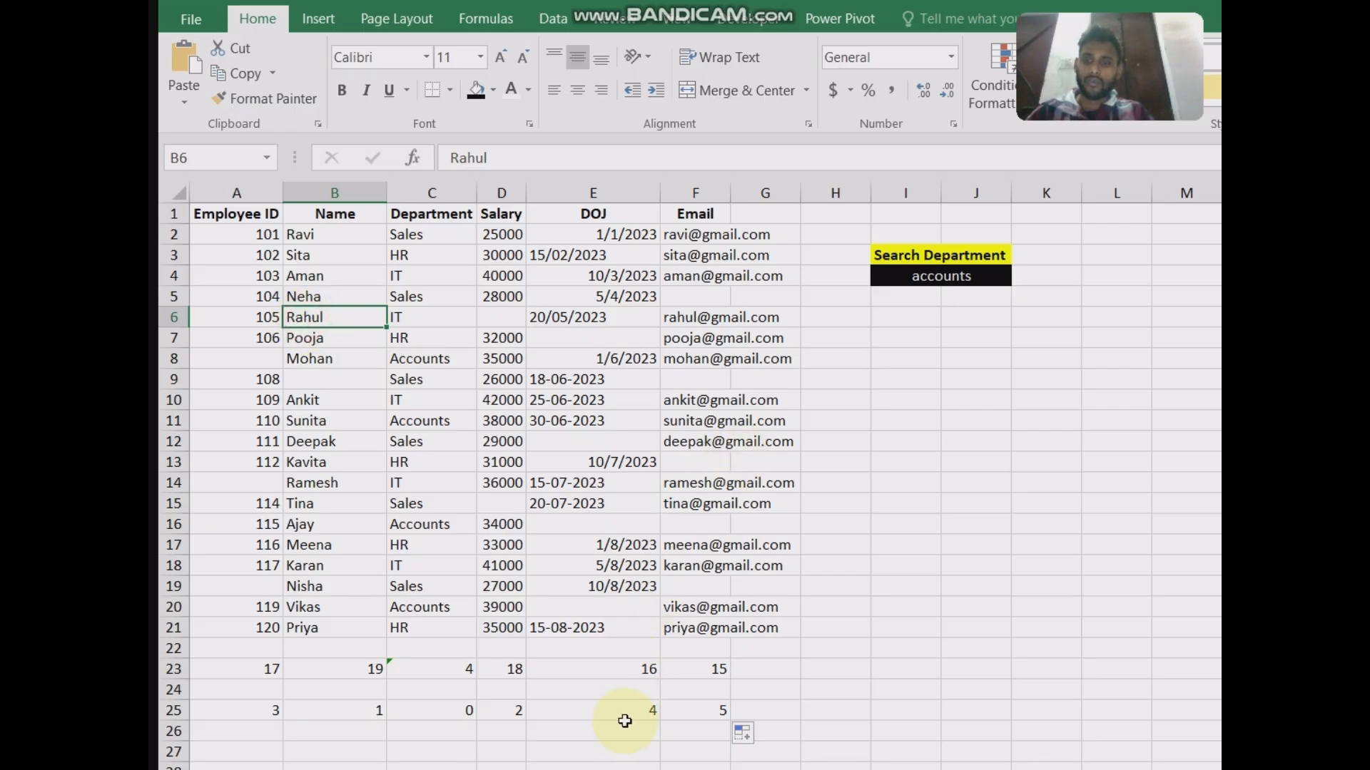
pyautogui.click(625, 715)
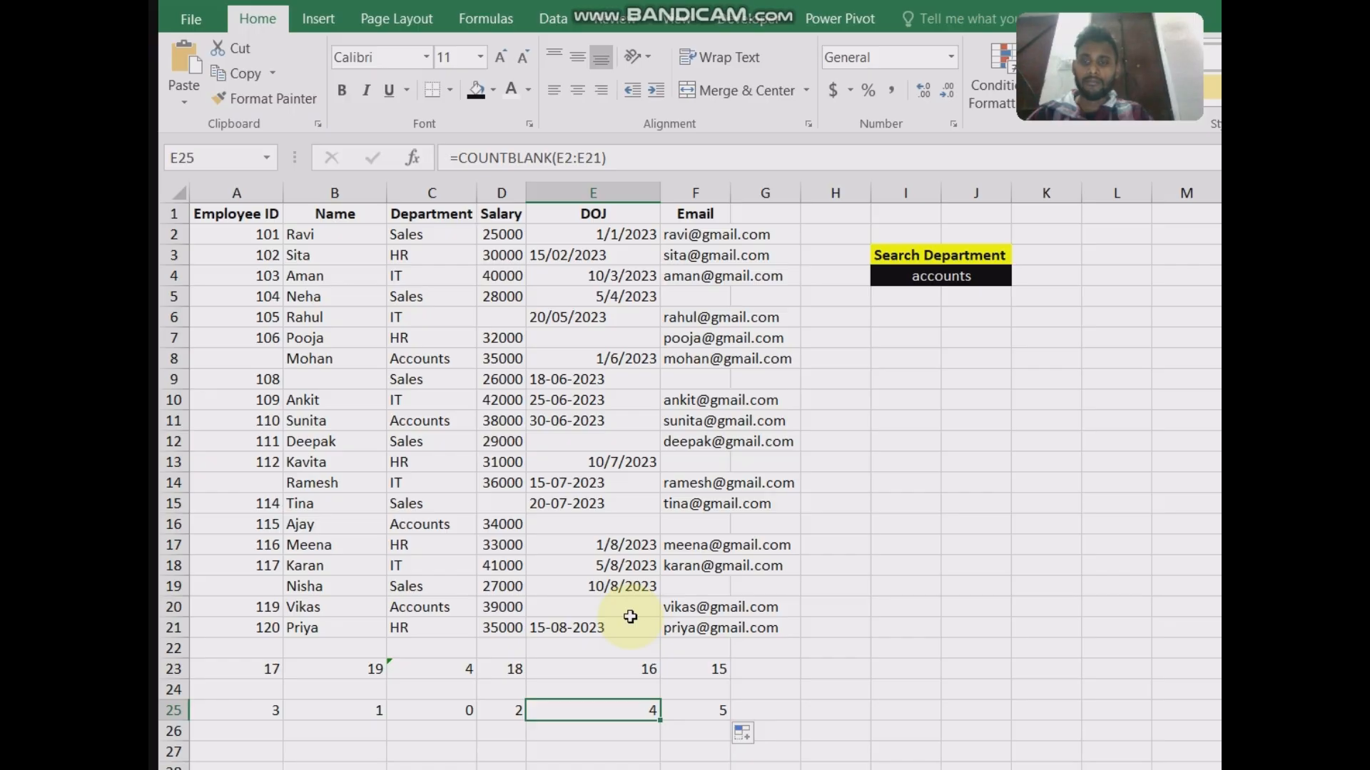
pyautogui.click(631, 611)
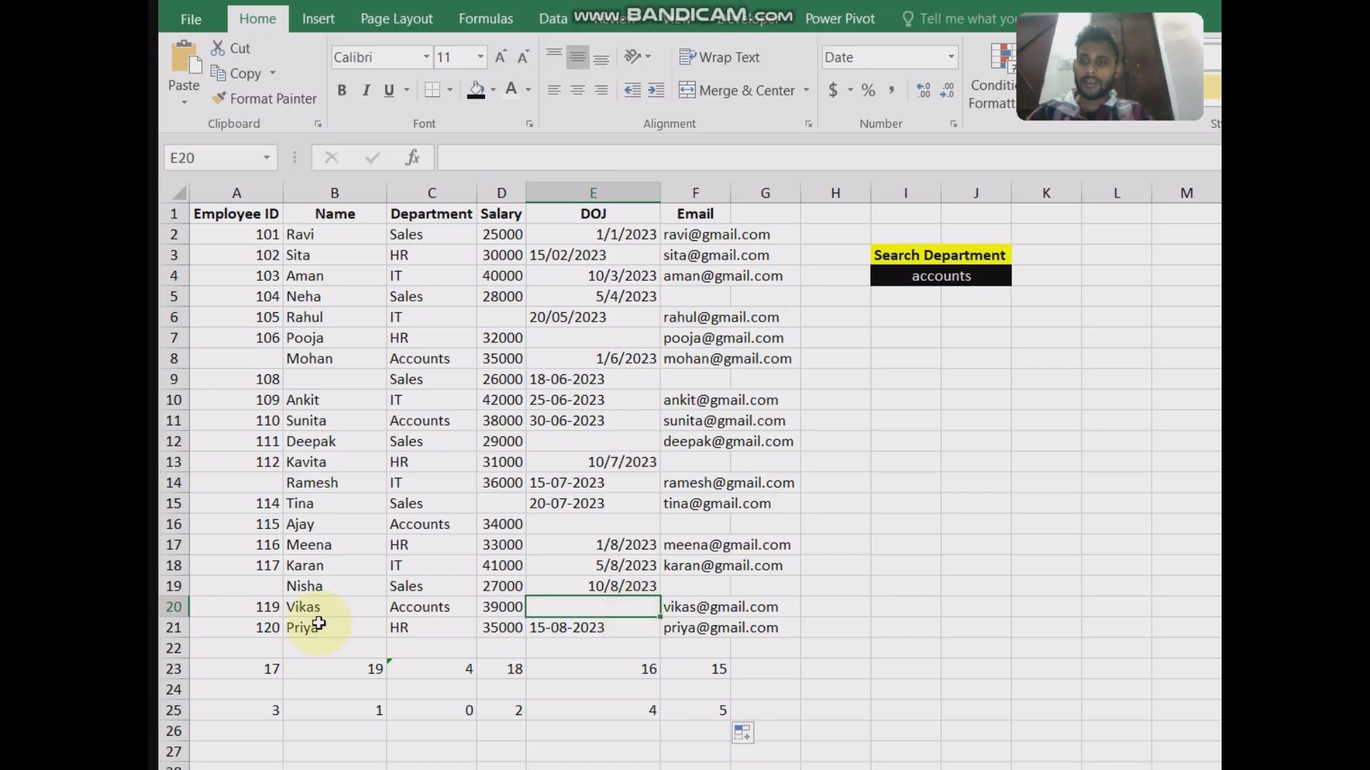
pyautogui.click(594, 511)
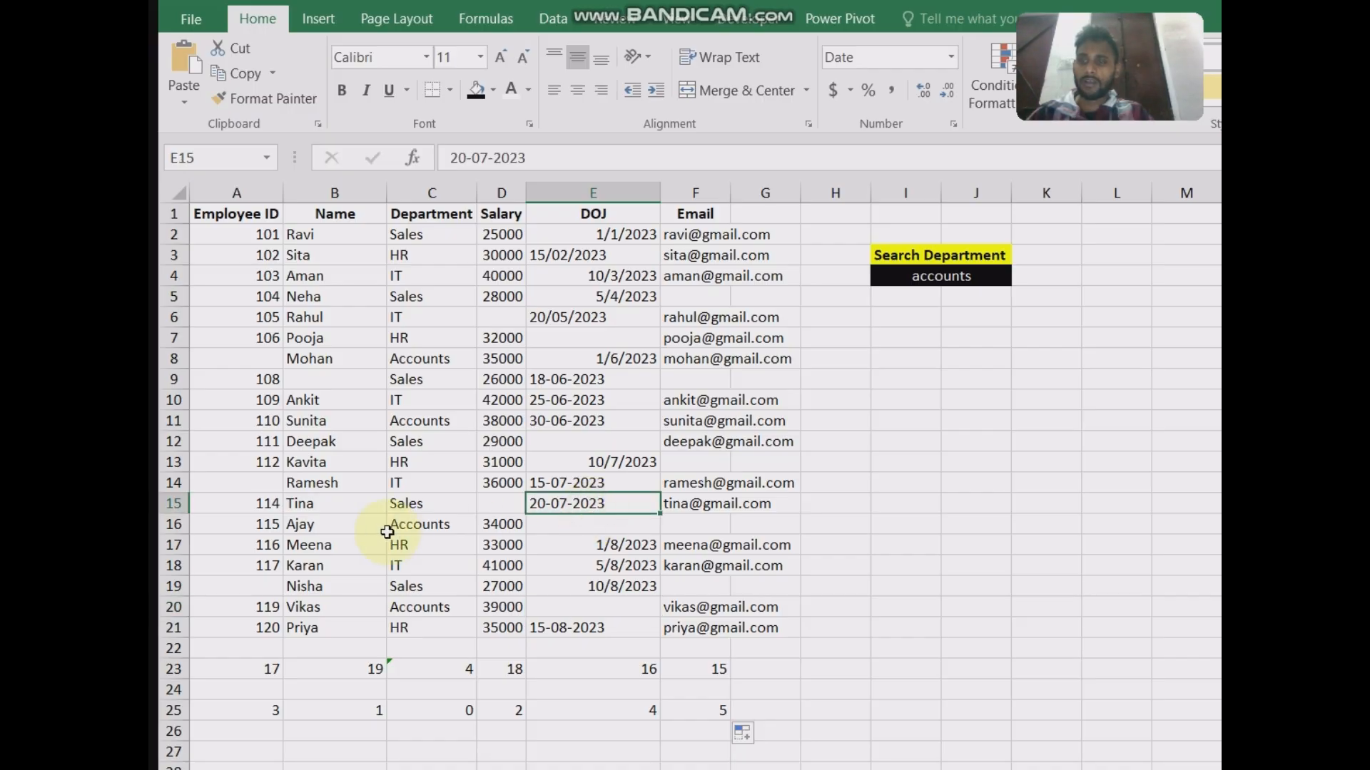
pyautogui.click(603, 439)
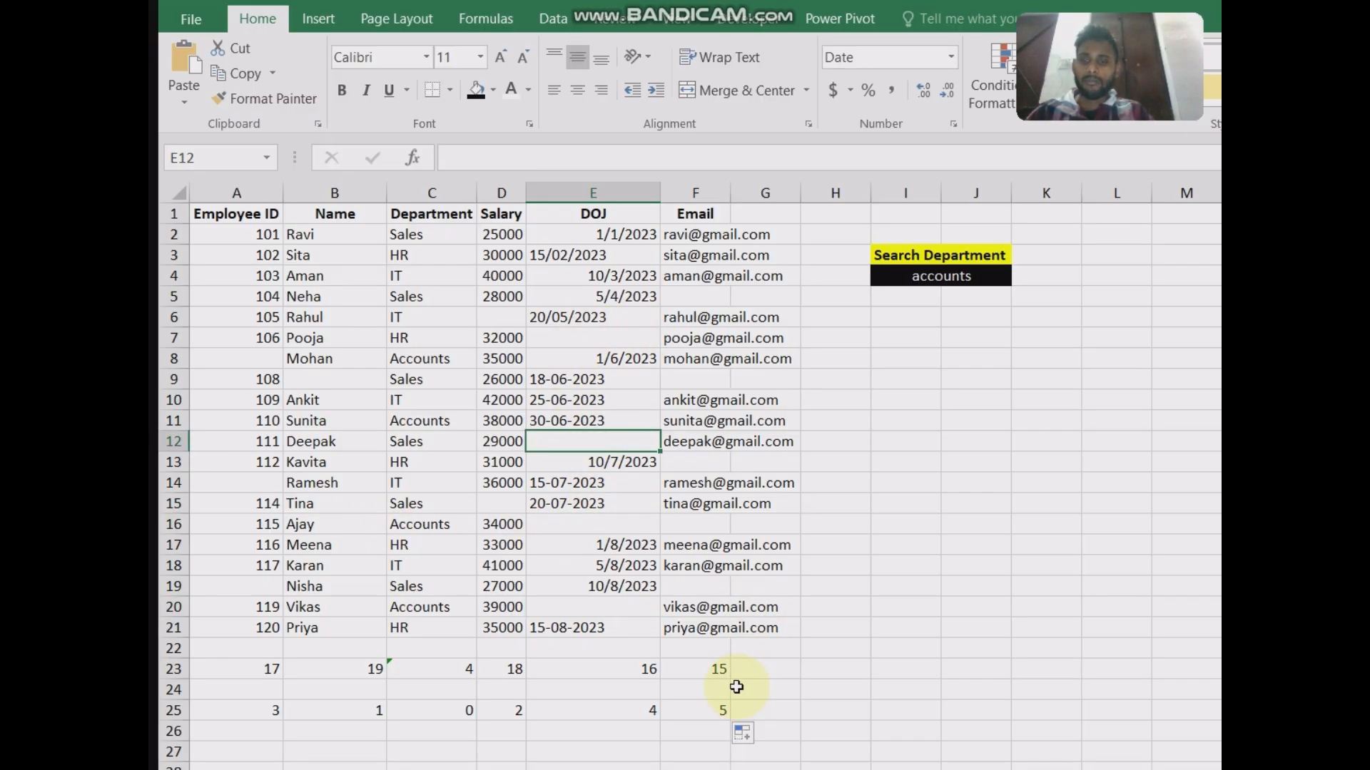
# Check the COUNTBLANK formula in F25 and autofit the width of the Email column.
pyautogui.click(705, 713)
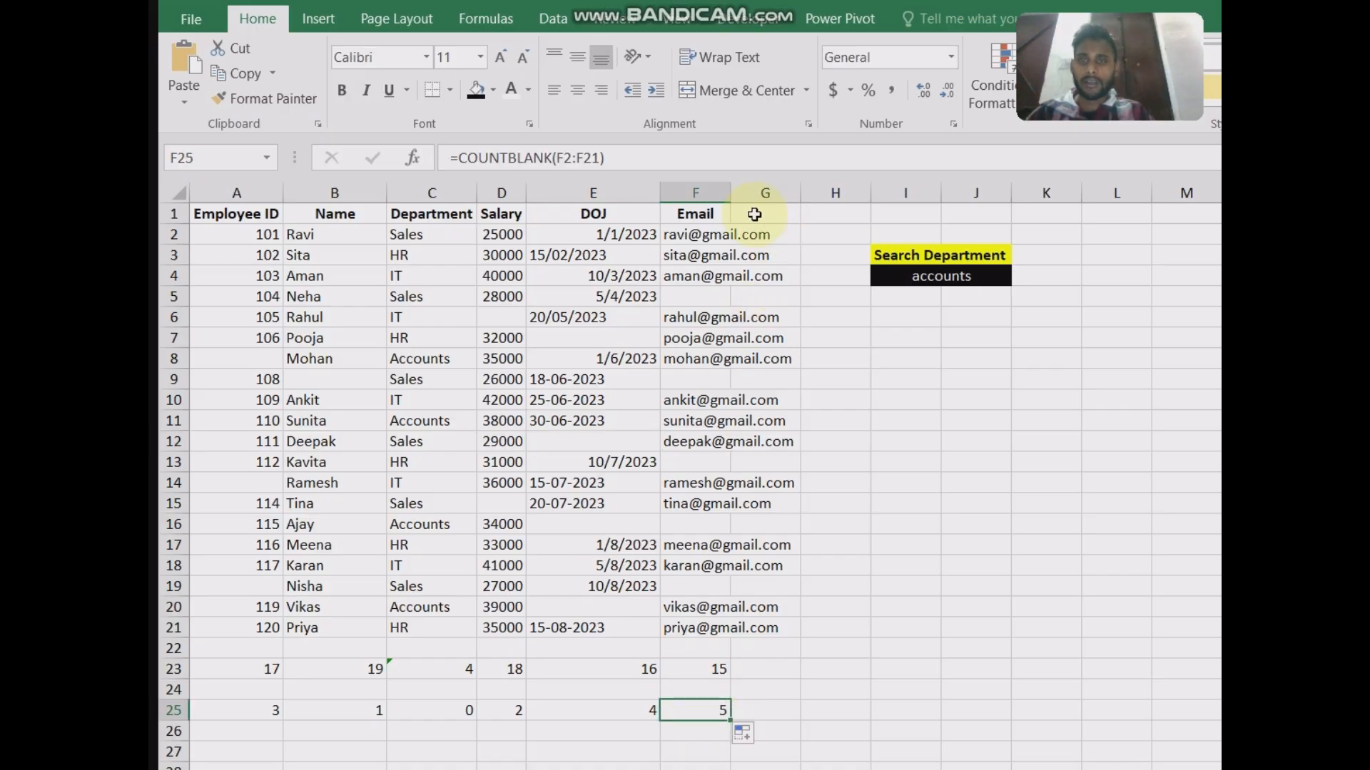
pyautogui.doubleClick(735, 192)
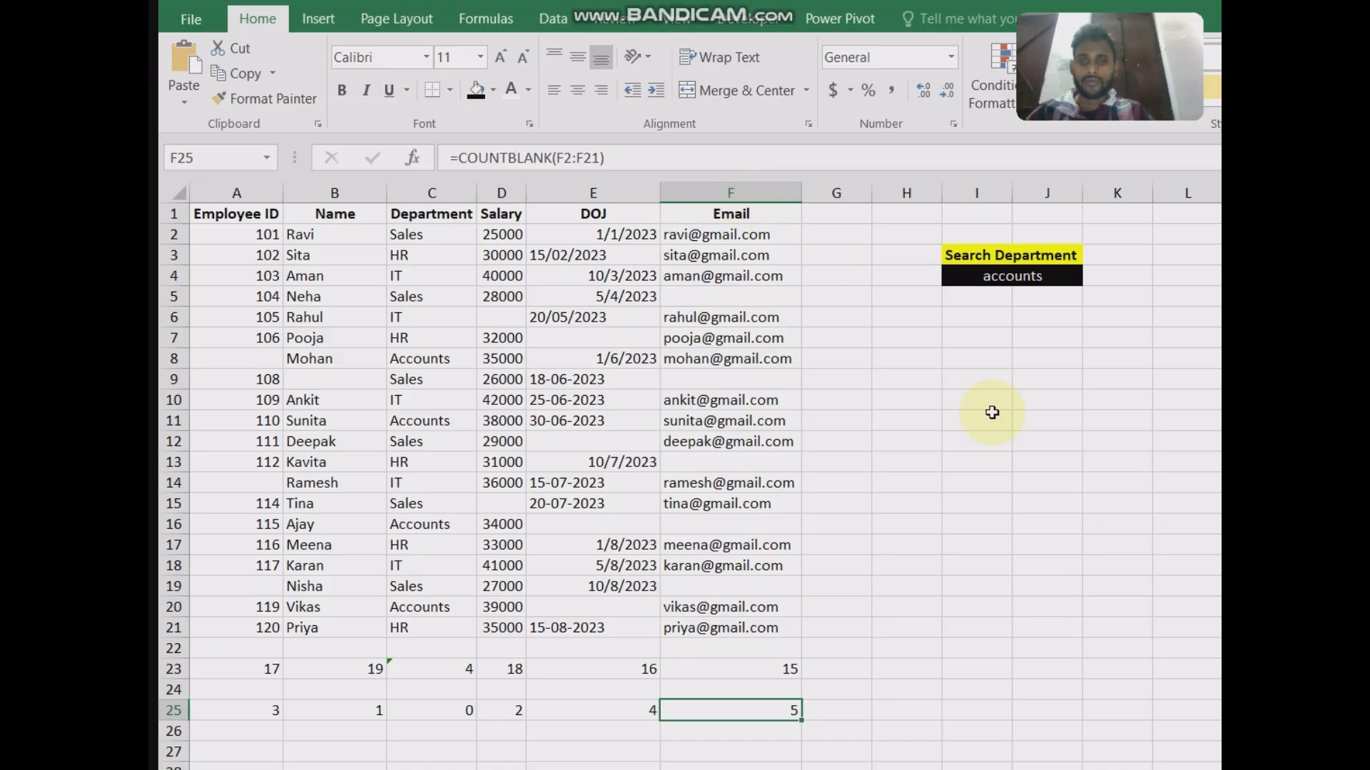